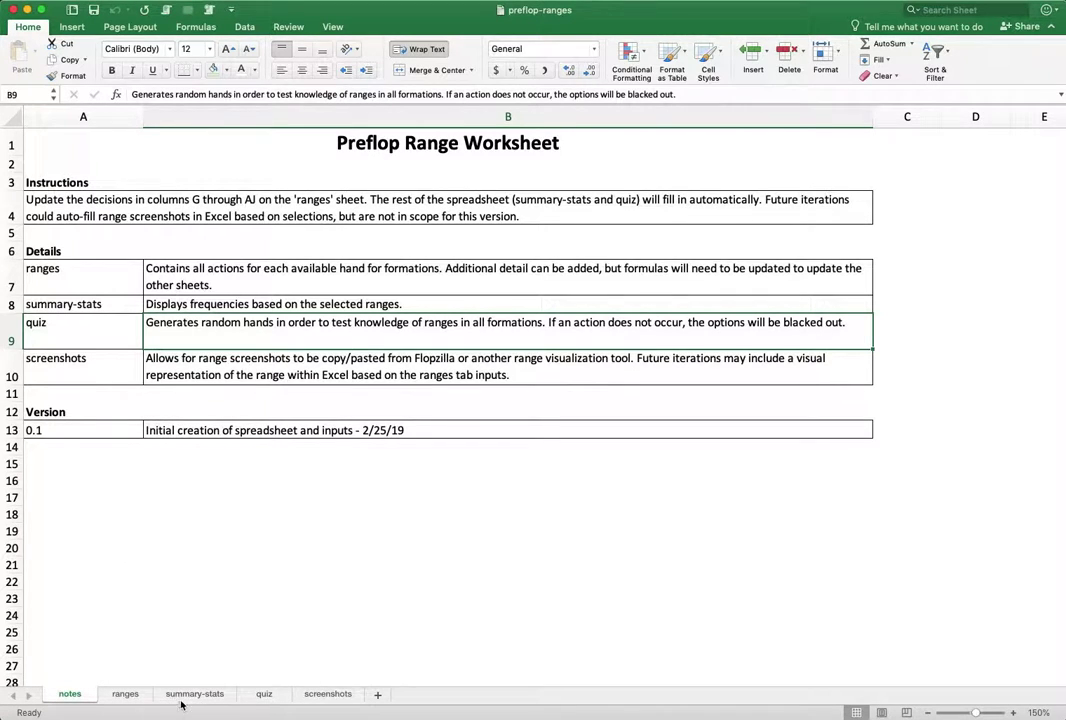
# Open the ranges sheet and look through the complete list of starting hands in the Hand column
pyautogui.click(123, 694)
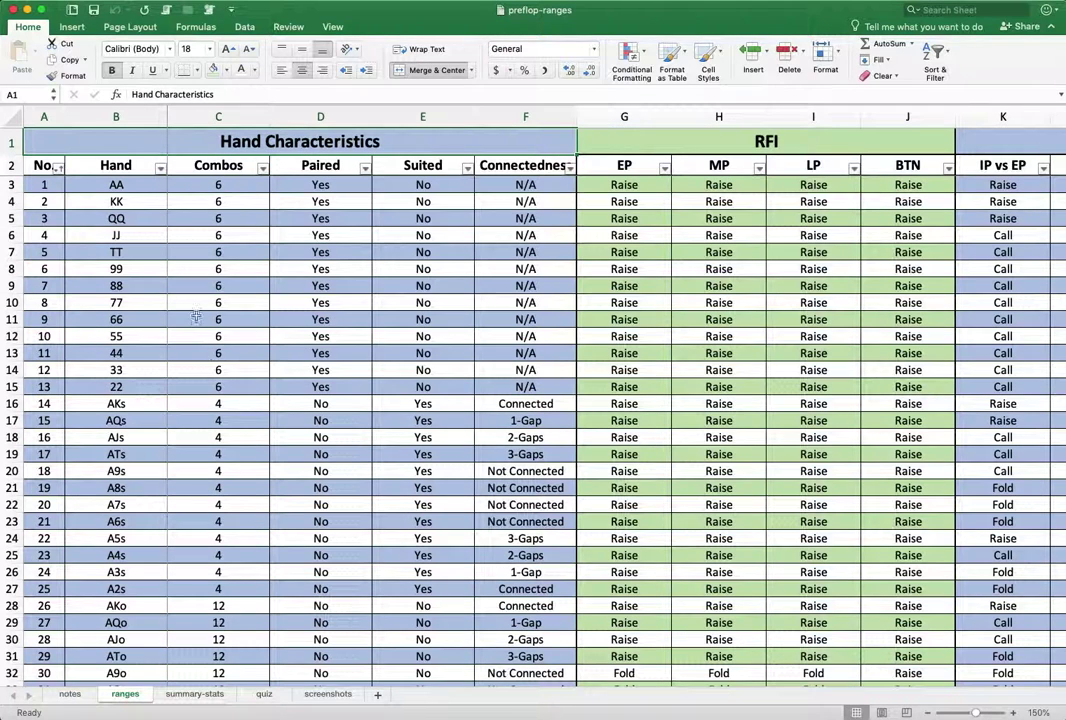
pyautogui.click(116, 185)
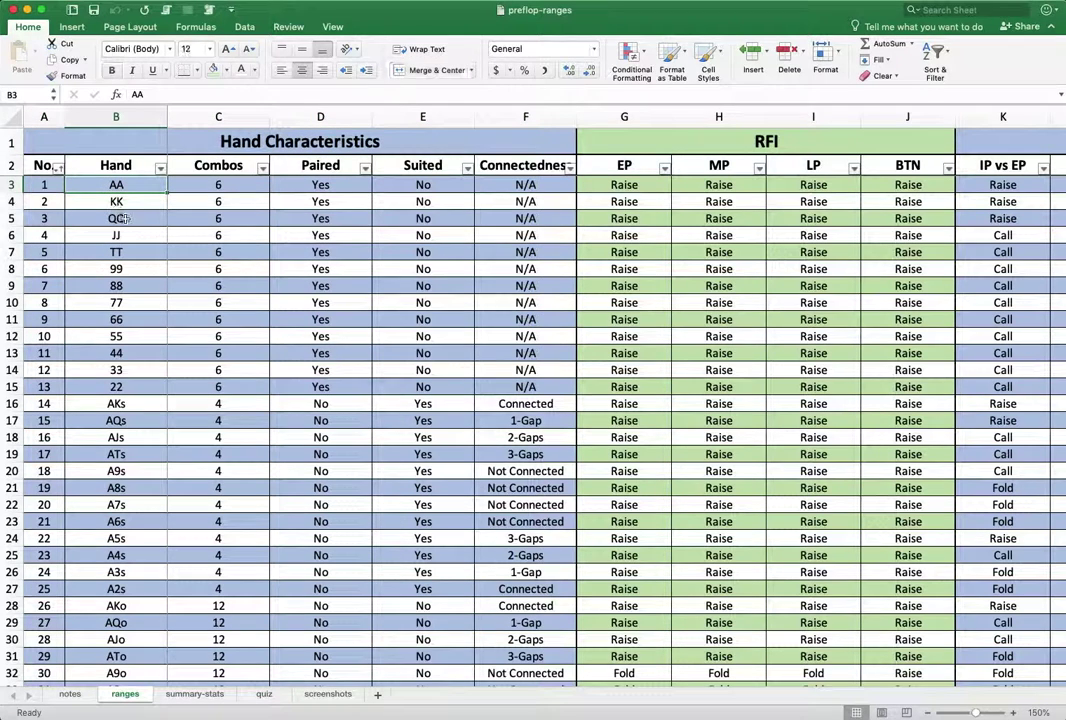
pyautogui.scroll(-1, 118, 210)
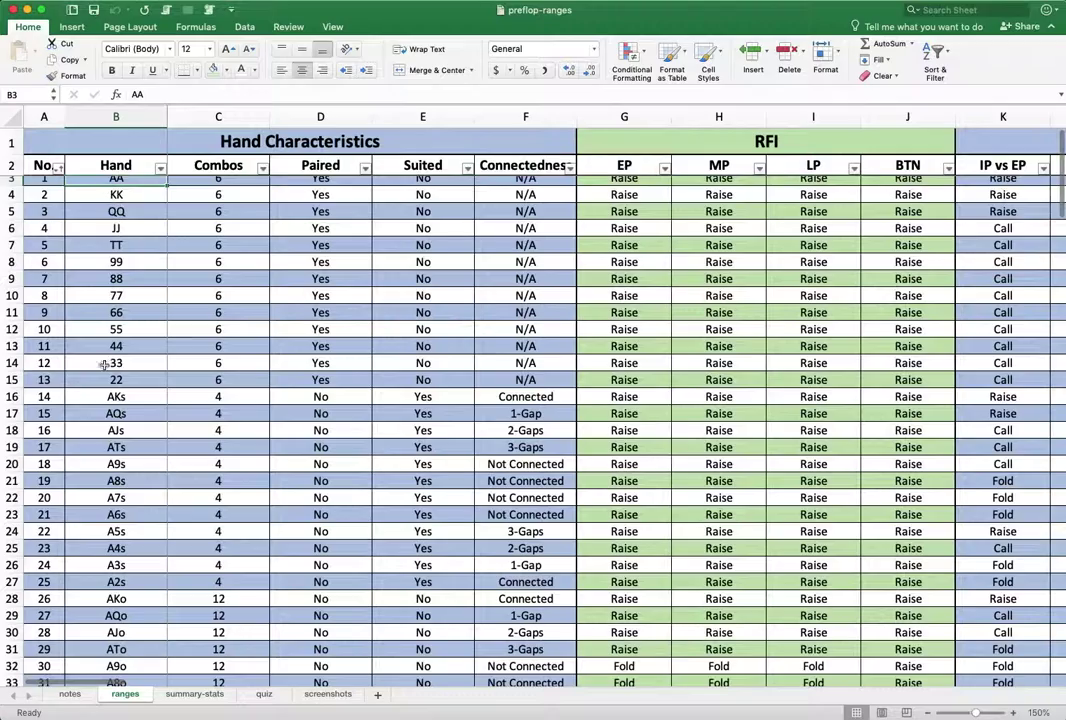
pyautogui.scroll(-3, 100, 330)
pyautogui.scroll(-5, 133, 365)
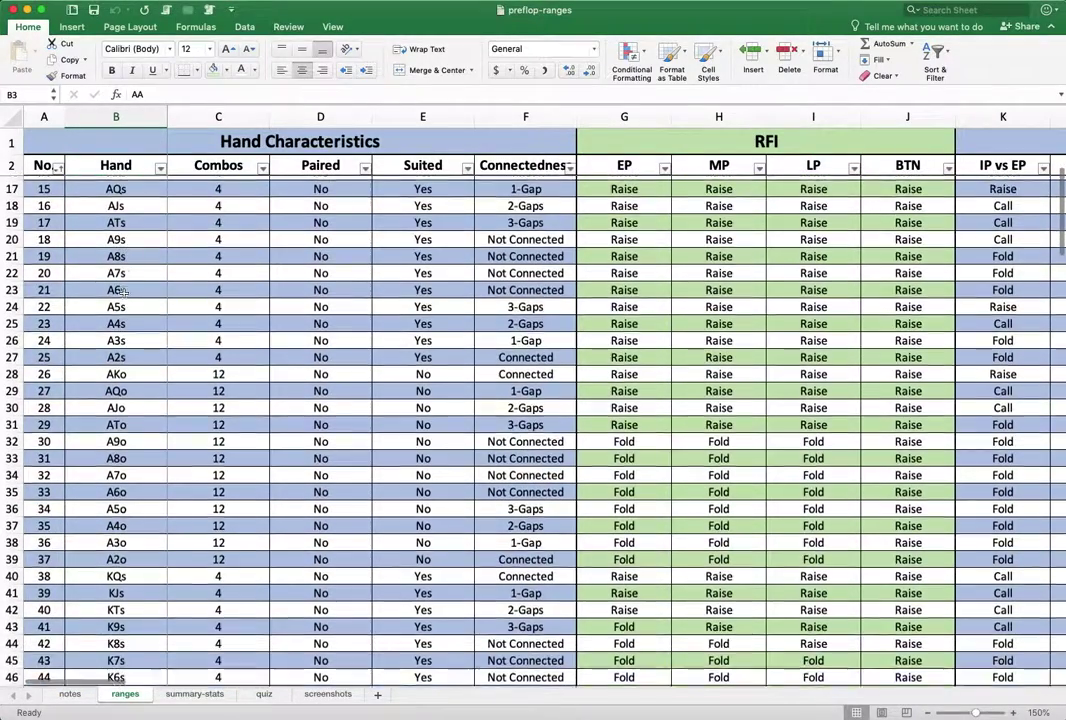
pyautogui.scroll(-4, 118, 370)
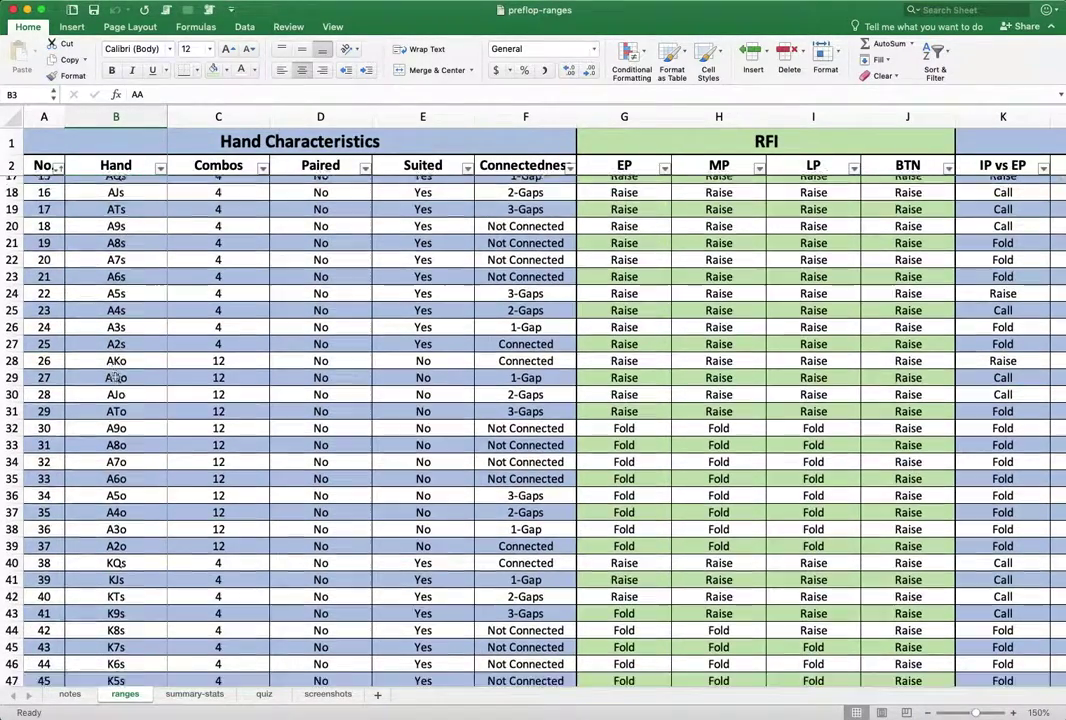
pyautogui.scroll(-15, 120, 395)
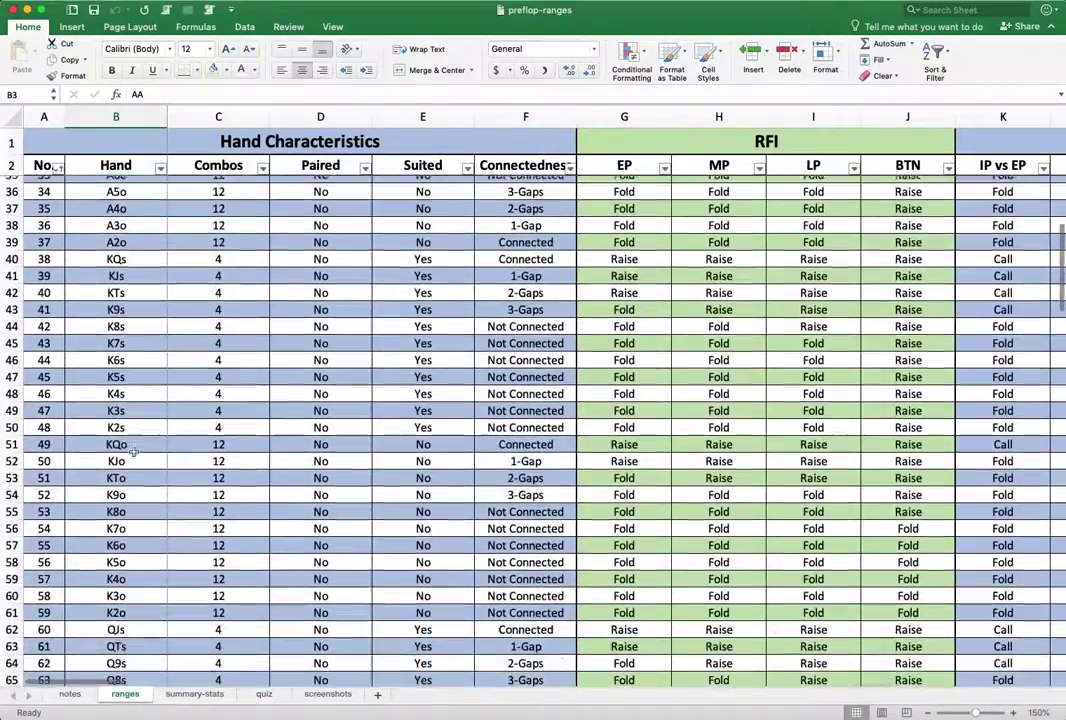
pyautogui.scroll(-20, 131, 450)
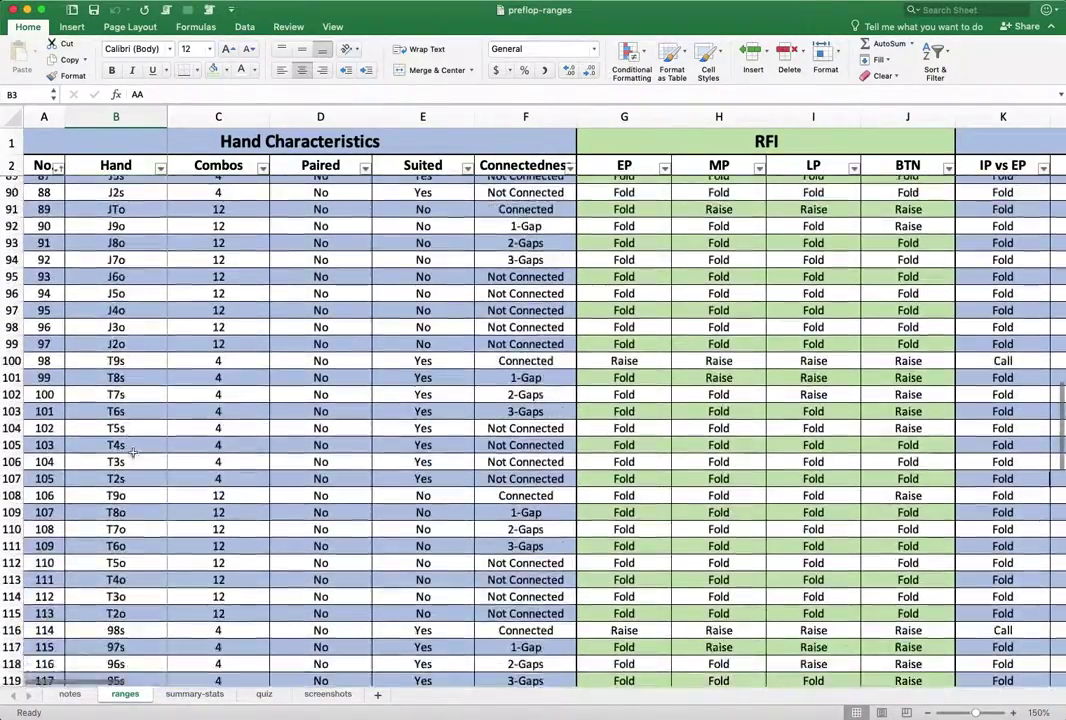
pyautogui.scroll(-15, 131, 456)
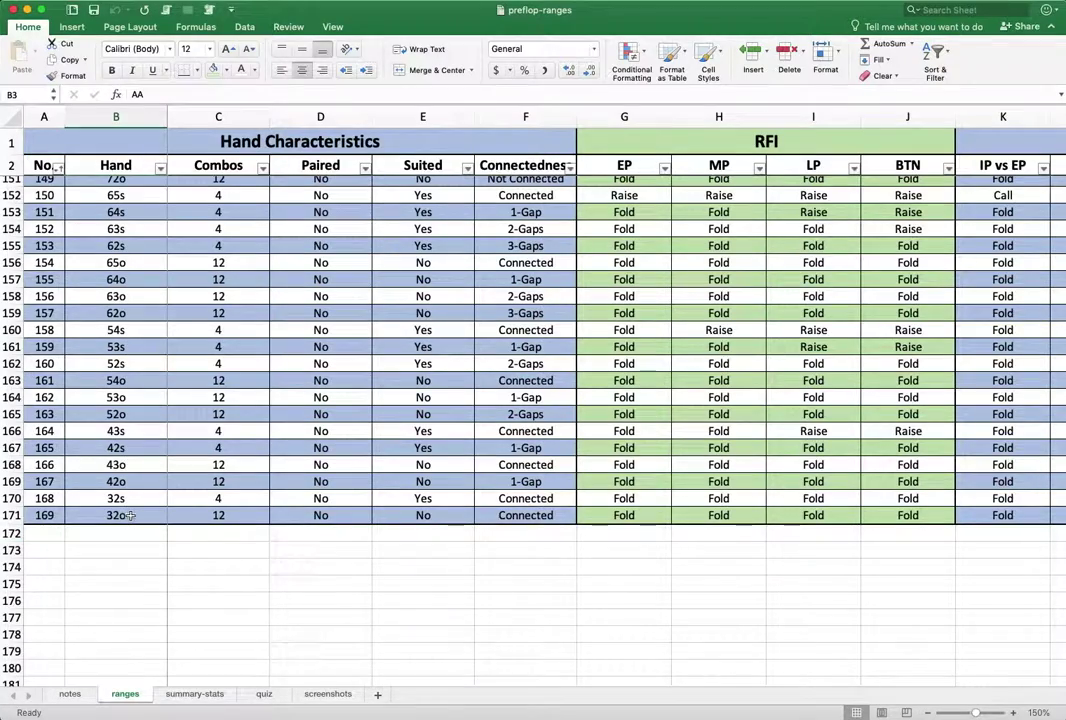
pyautogui.scroll(20, 135, 516)
pyautogui.scroll(20, 129, 517)
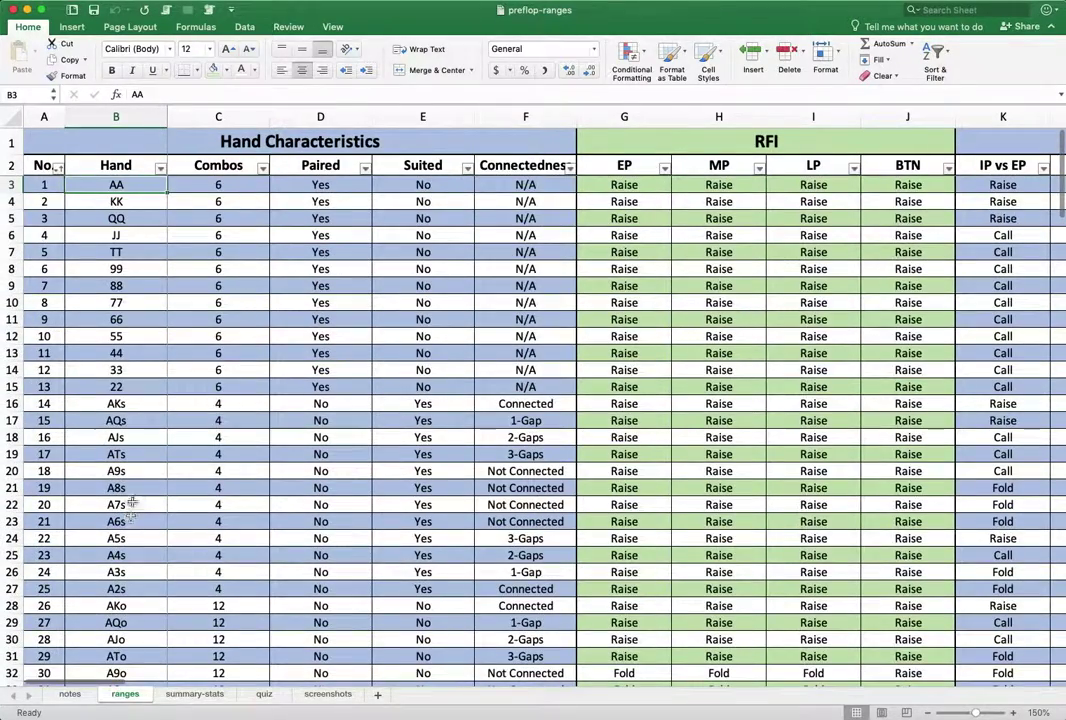
# Review the Combos, Paired, Suited and Connectedness columns under Hand Characteristics for the listed hands
pyautogui.click(250, 185)
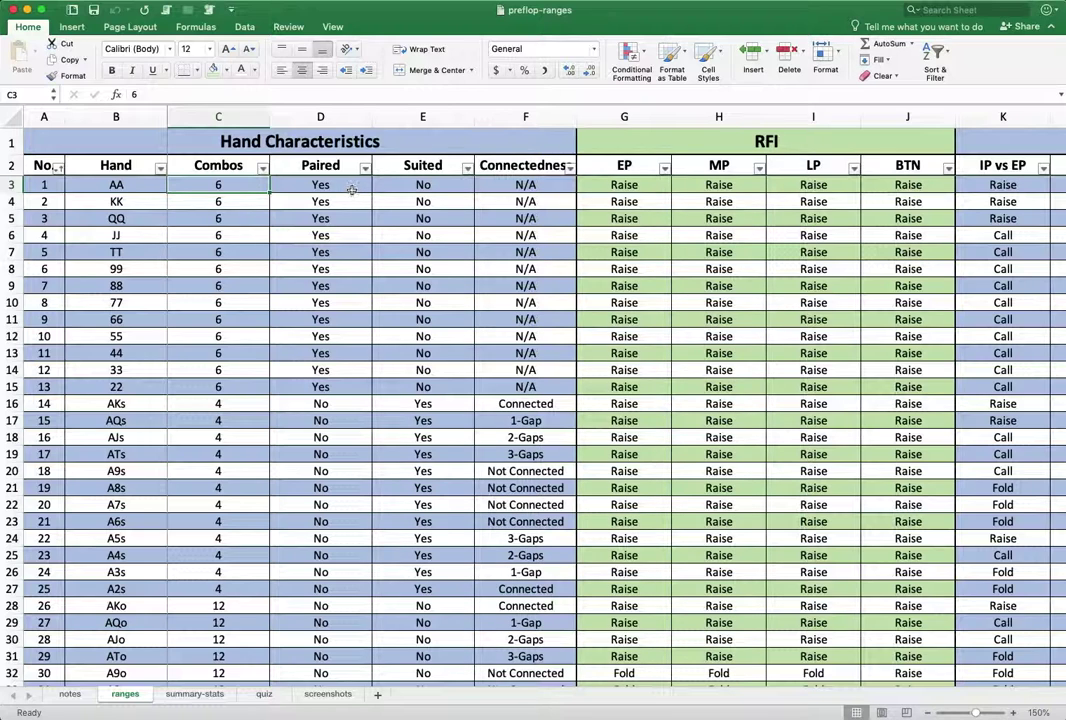
pyautogui.click(299, 189)
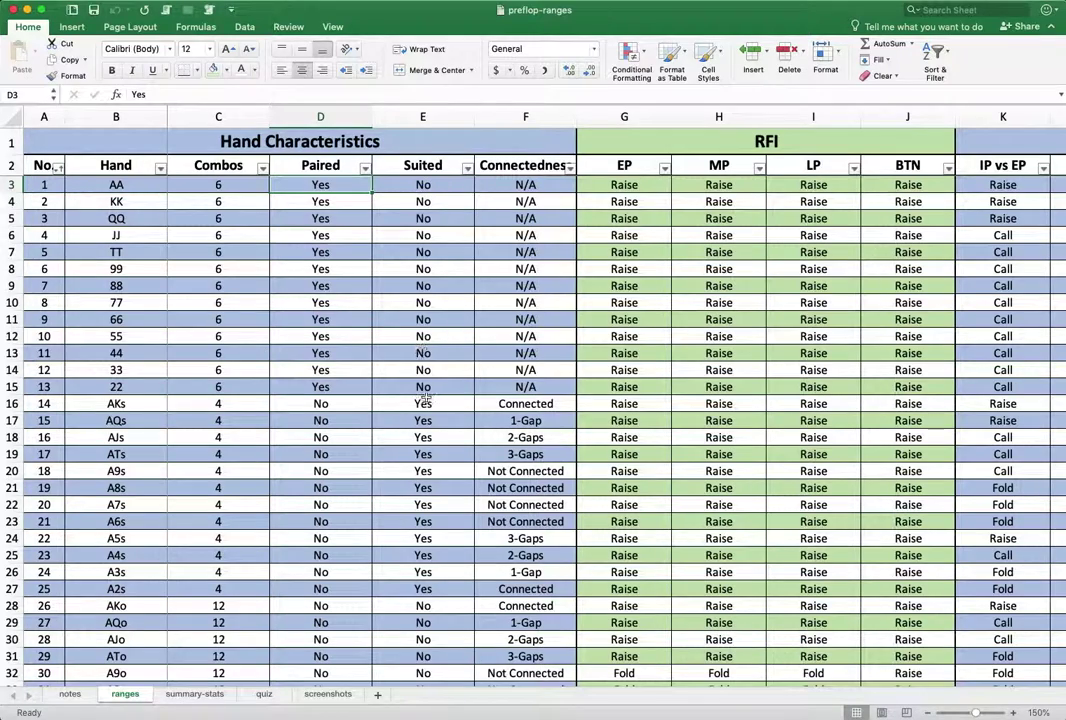
pyautogui.scroll(-3, 420, 300)
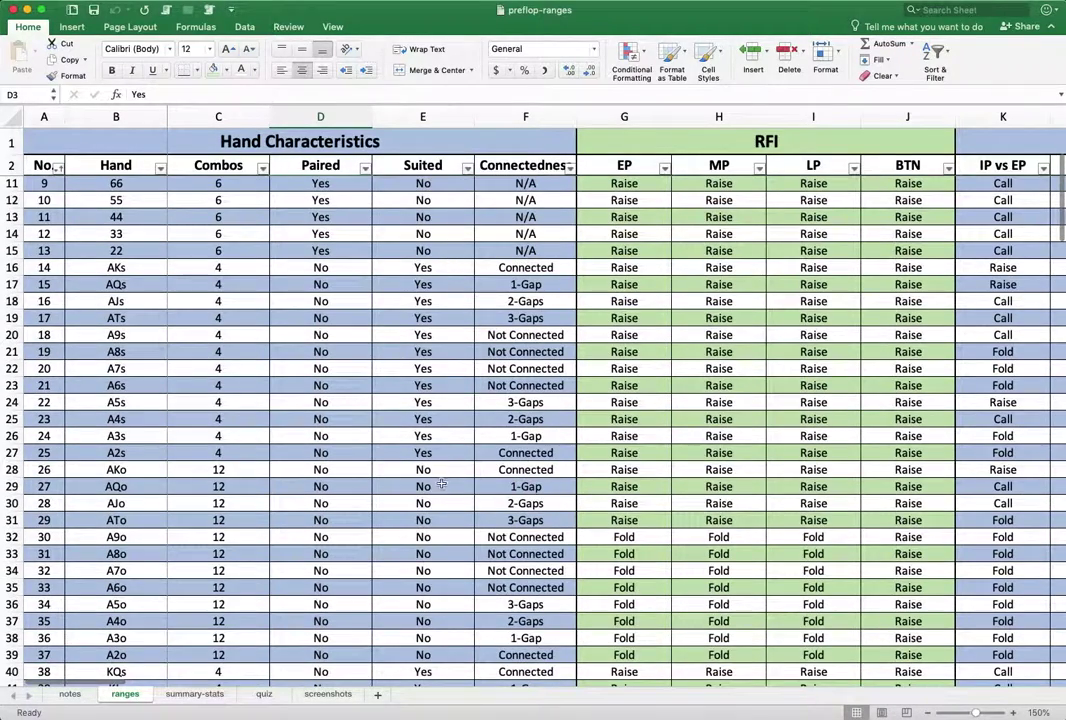
pyautogui.scroll(3, 437, 470)
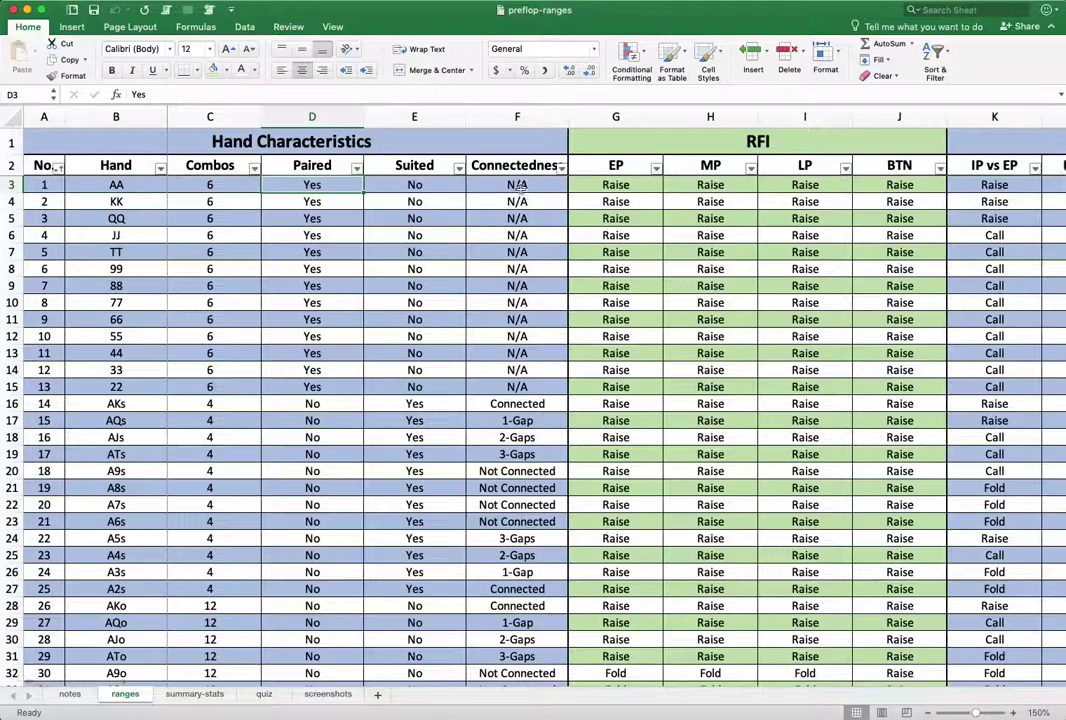
pyautogui.scroll(-1, 530, 230)
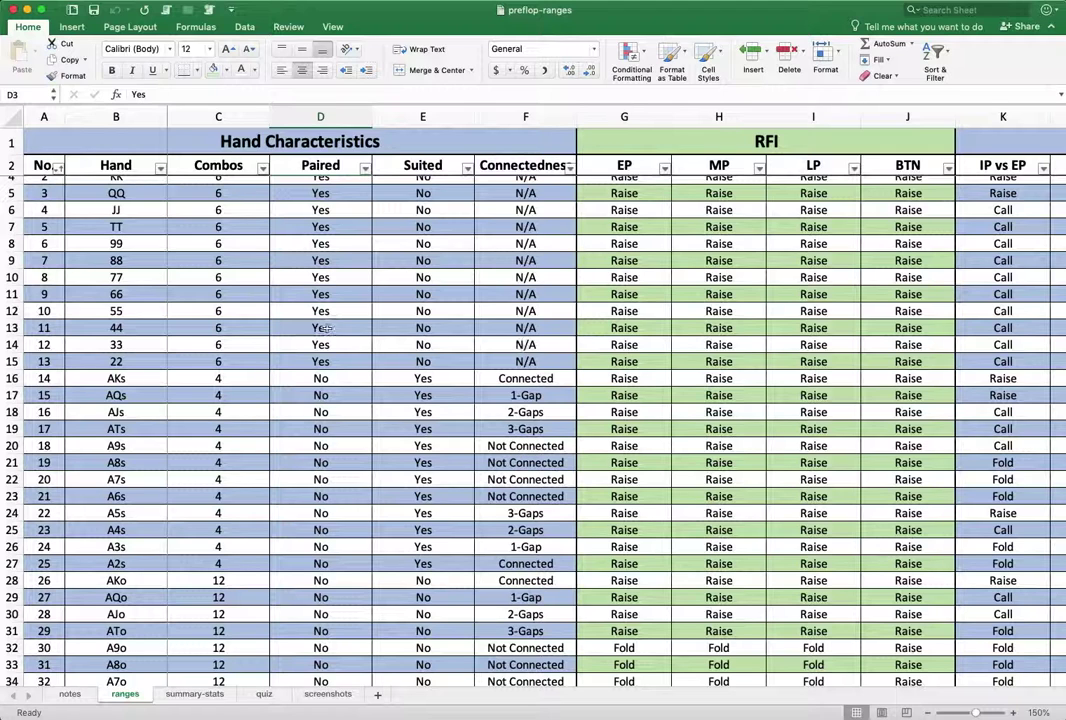
pyautogui.scroll(2, 532, 350)
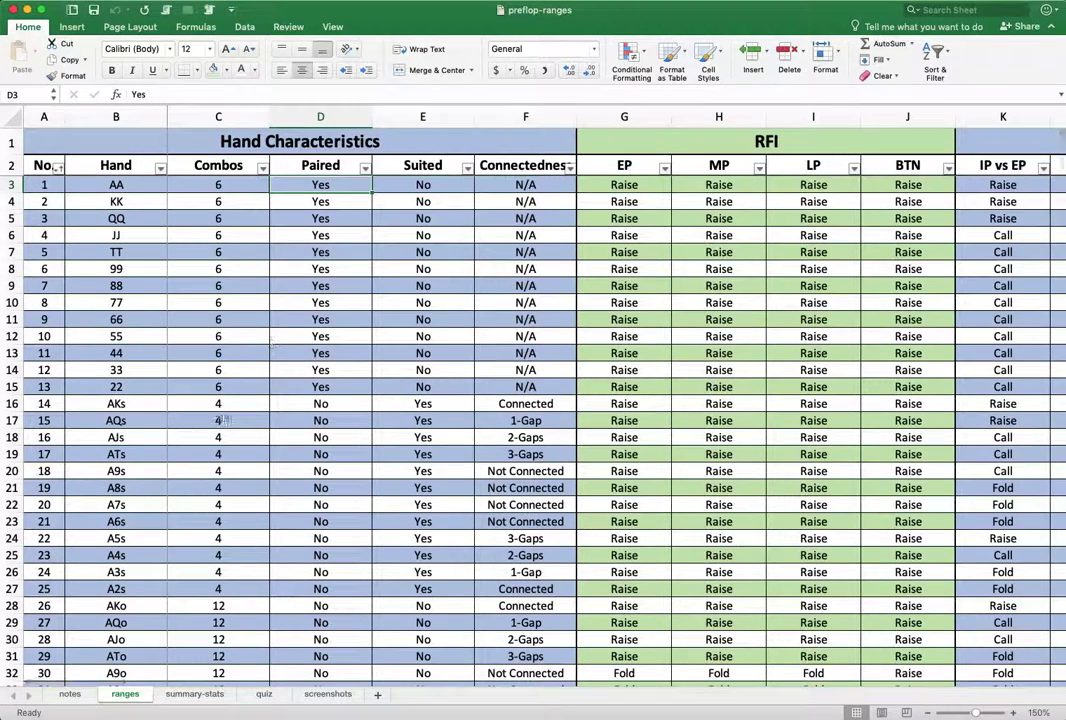
# Examine the RFI section's position columns EP, MP, LP and BTN
pyautogui.hscroll(3, 533, 358)
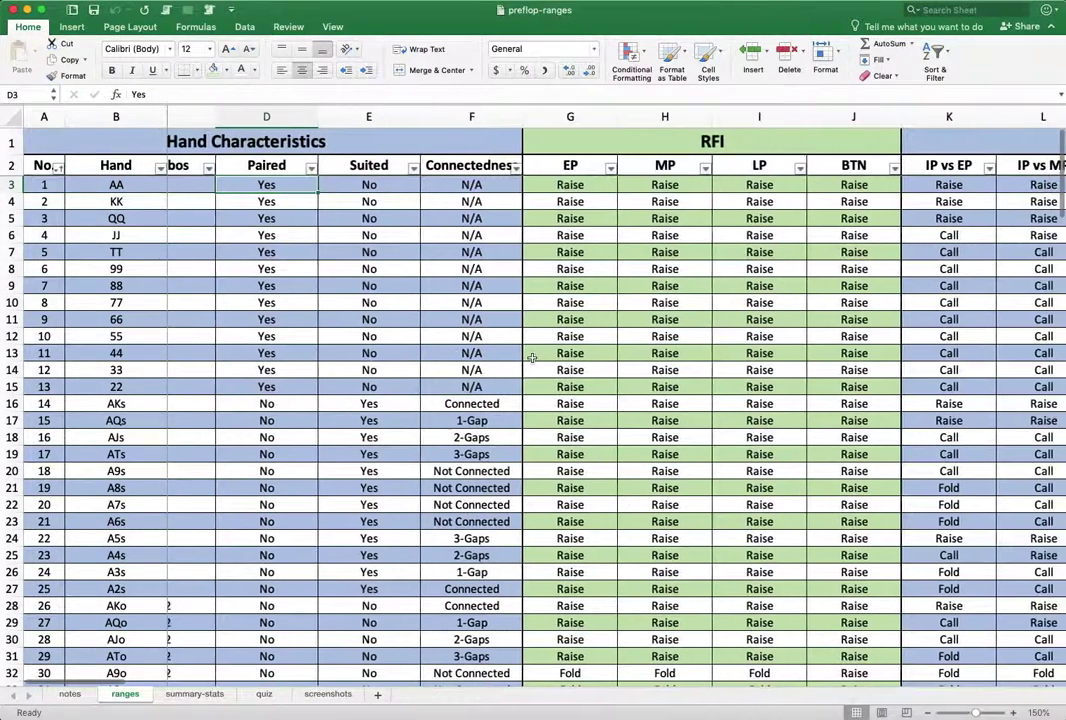
pyautogui.hscroll(2, 532, 360)
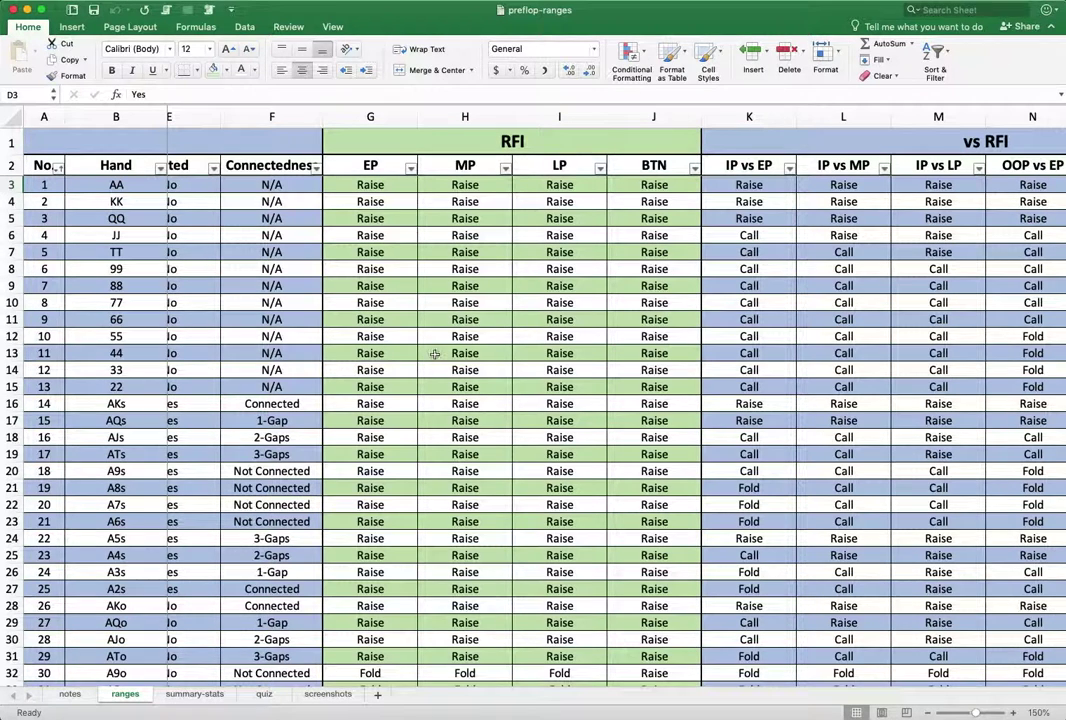
pyautogui.click(387, 141)
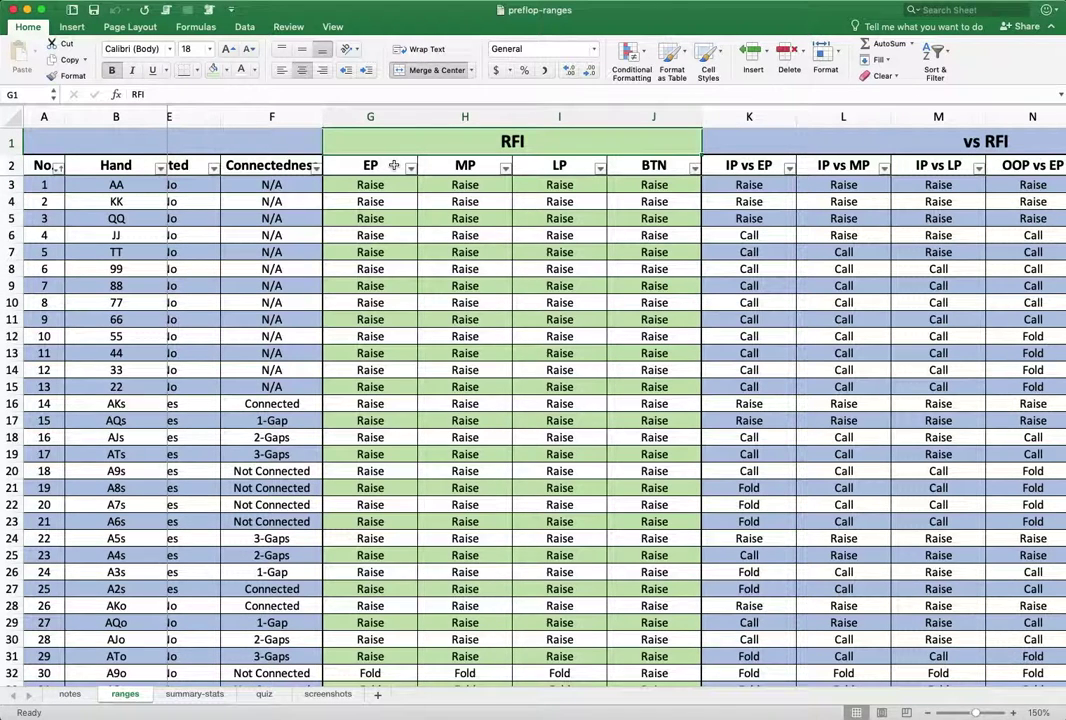
pyautogui.click(381, 168)
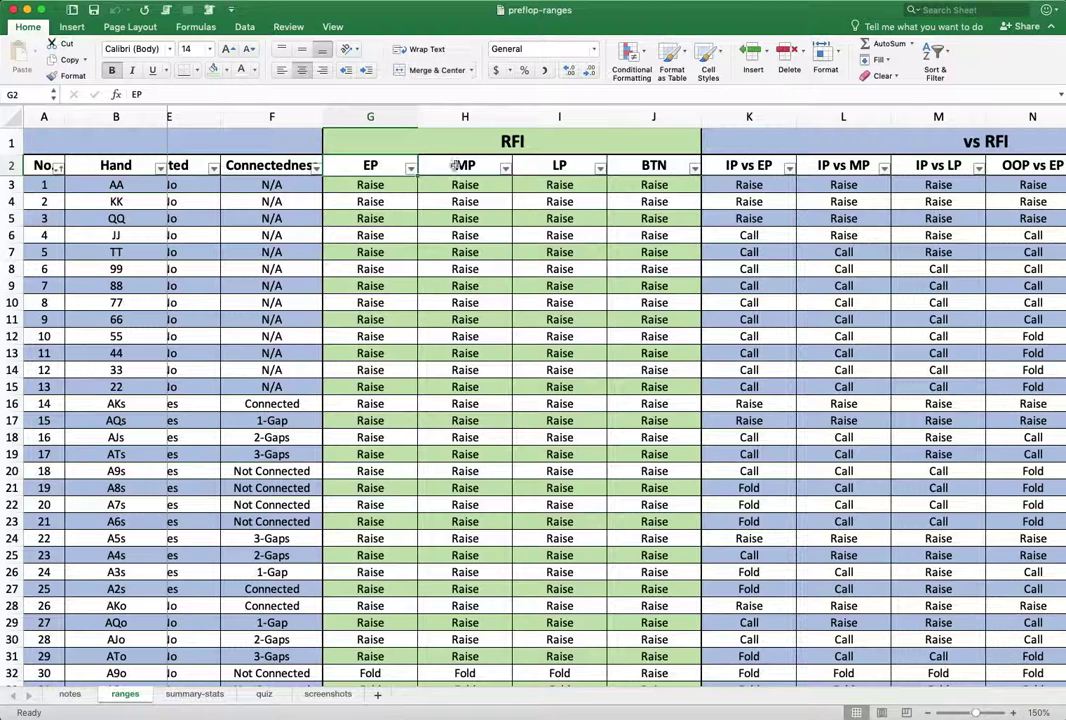
pyautogui.click(455, 163)
pyautogui.click(529, 172)
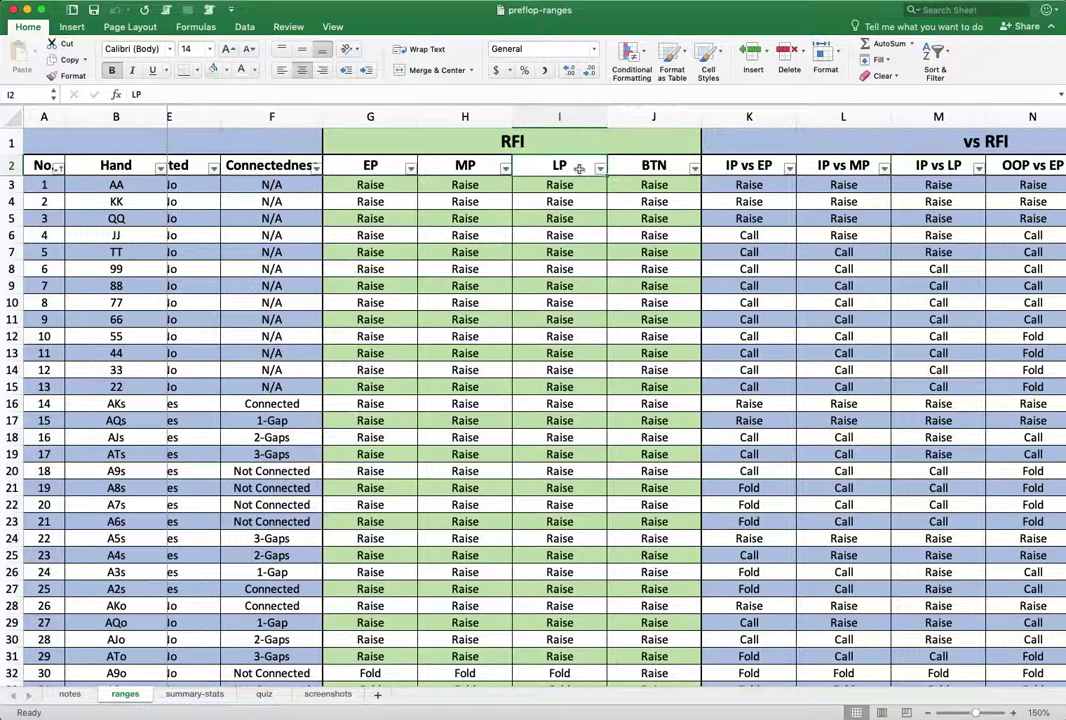
pyautogui.click(628, 165)
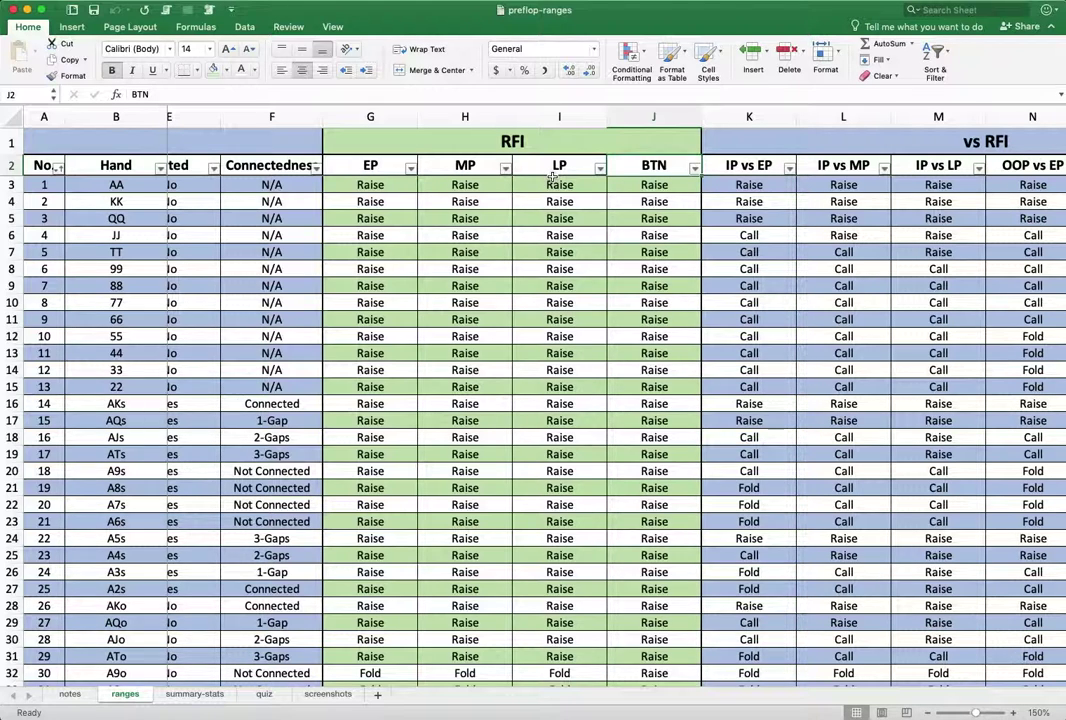
pyautogui.click(365, 166)
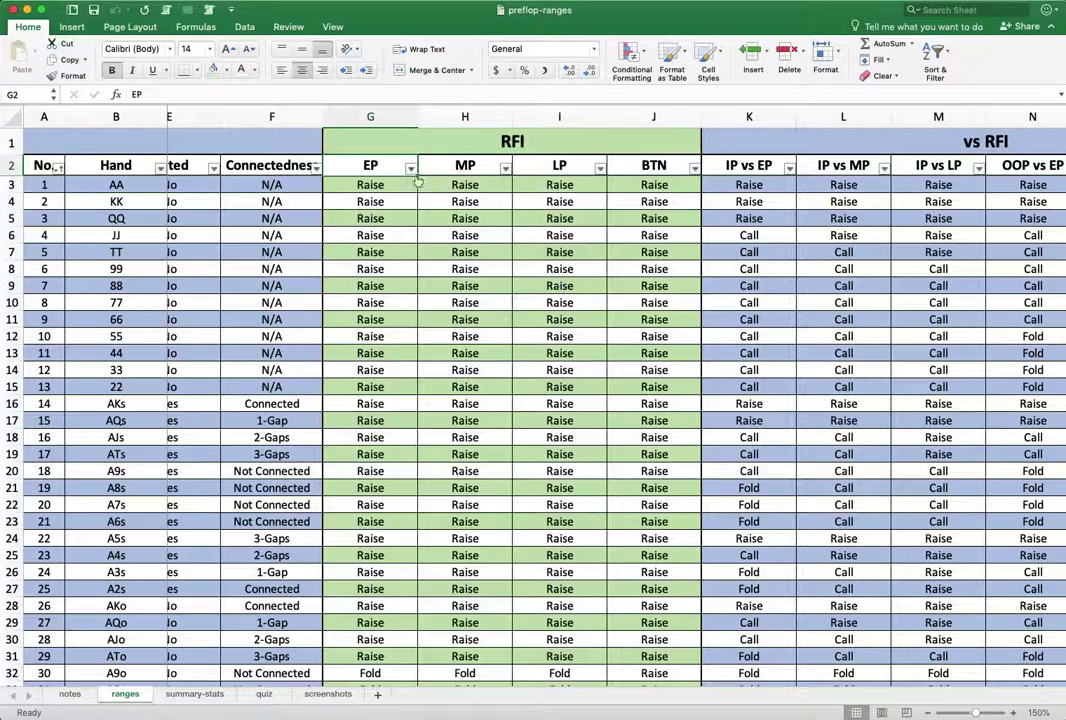
# Inspect the filter options of the RFI section's EP column and read its decisions down the hand list
pyautogui.hscroll(-3, 370, 205)
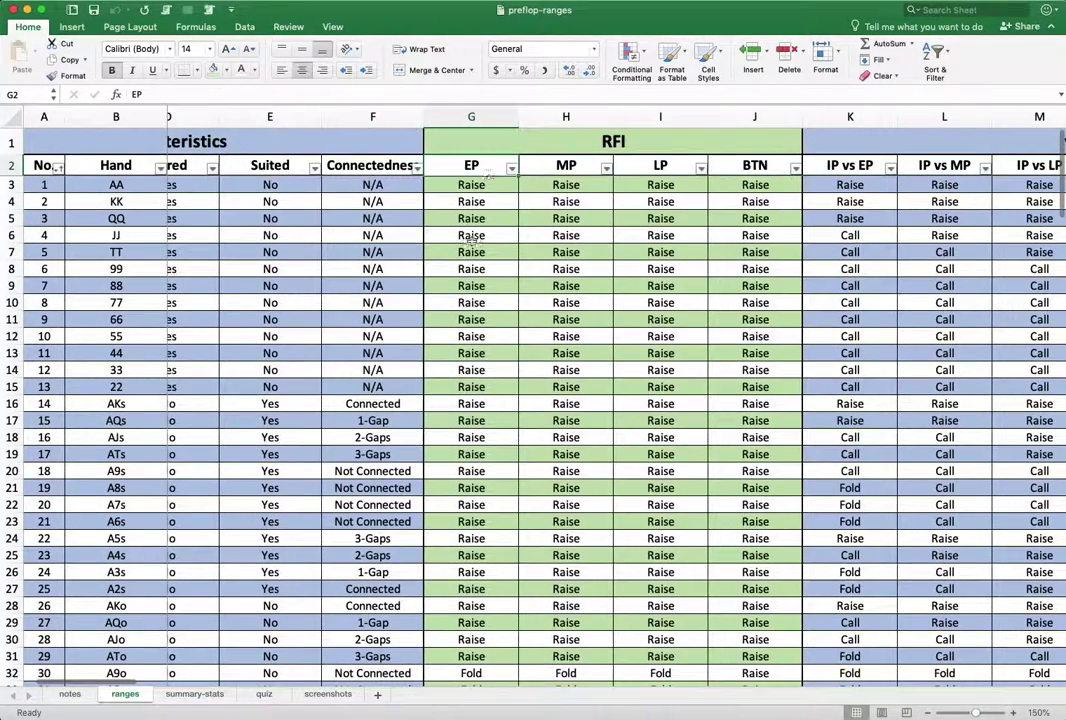
pyautogui.click(490, 187)
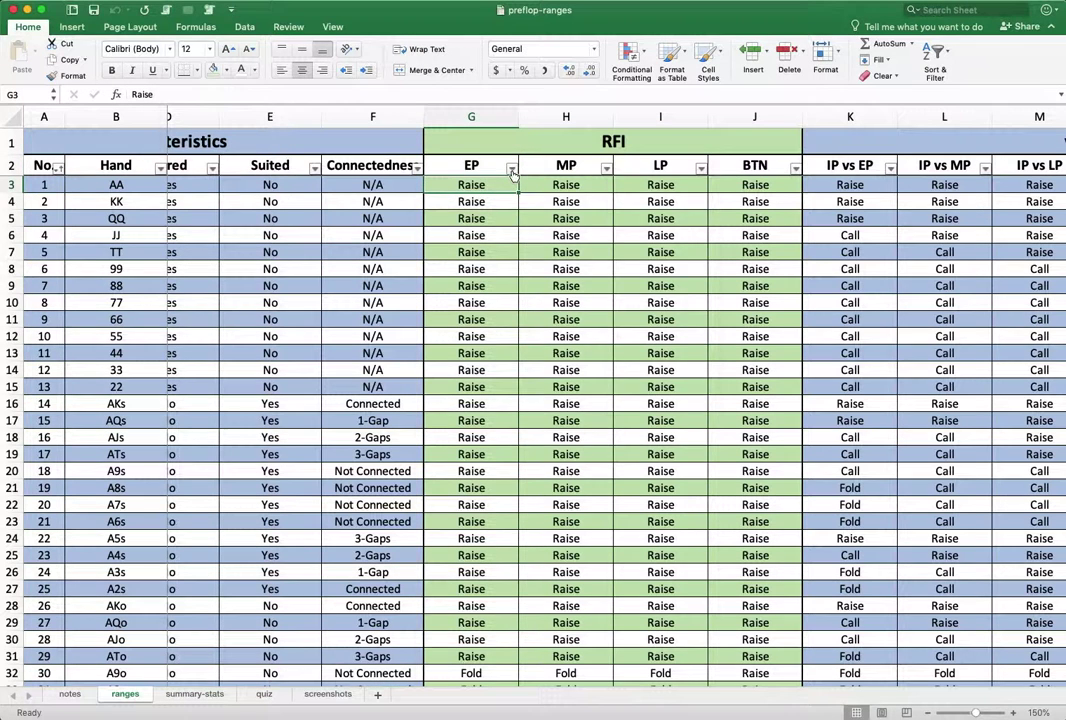
pyautogui.click(511, 168)
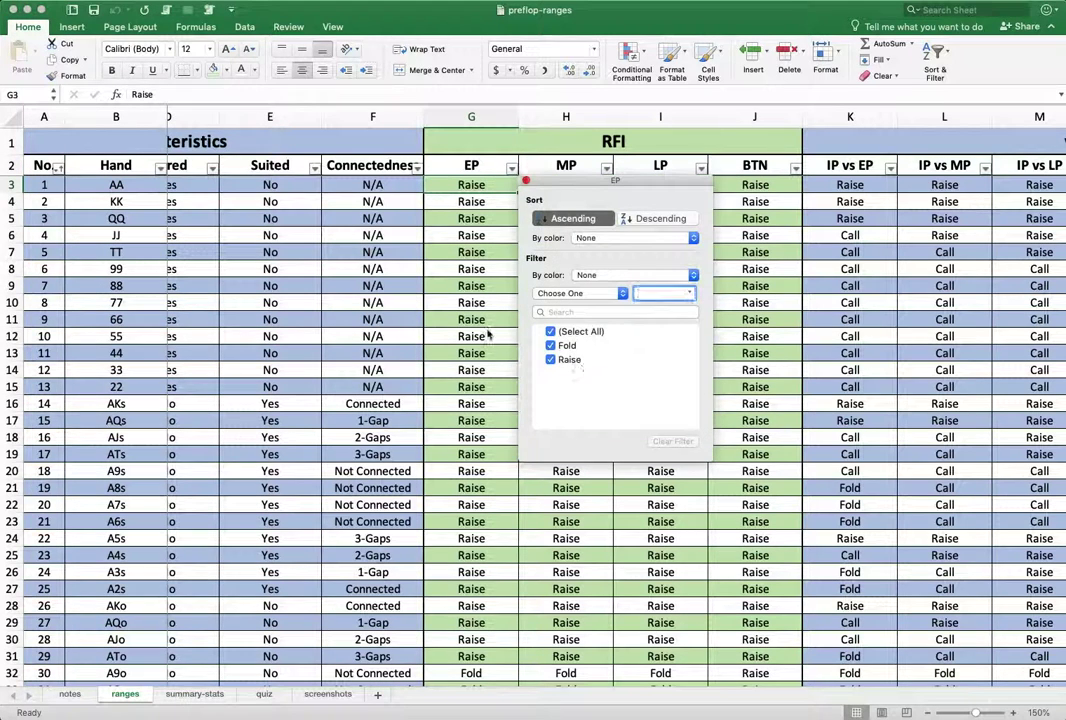
pyautogui.click(500, 181)
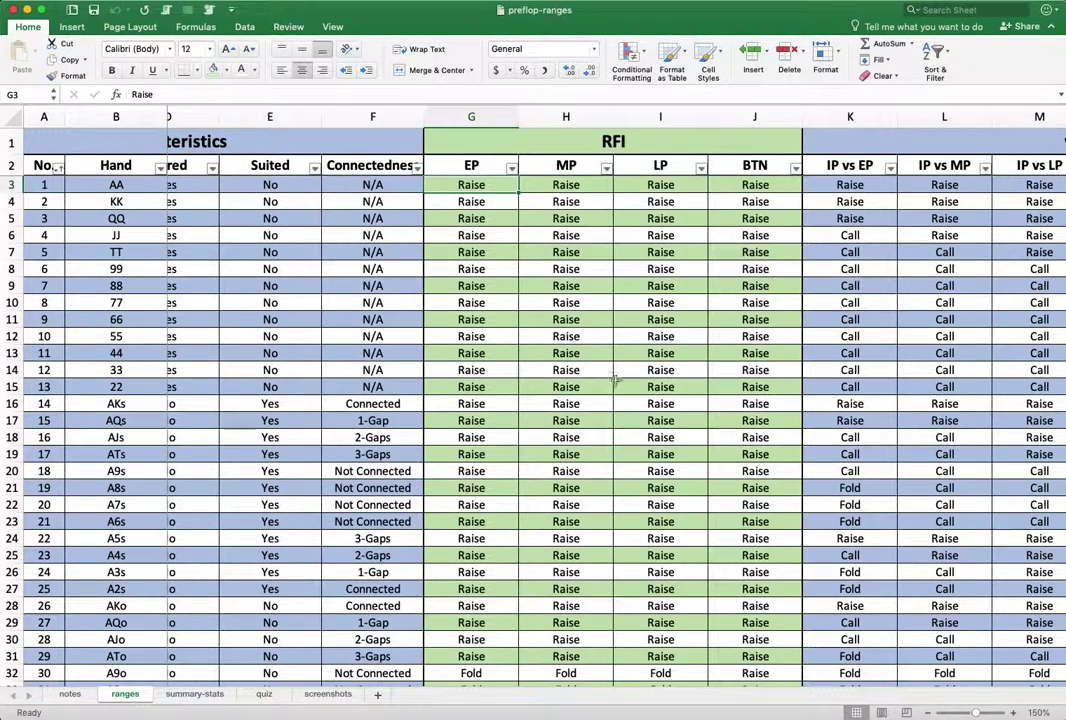
pyautogui.scroll(-1, 568, 410)
pyautogui.scroll(-20, 568, 410)
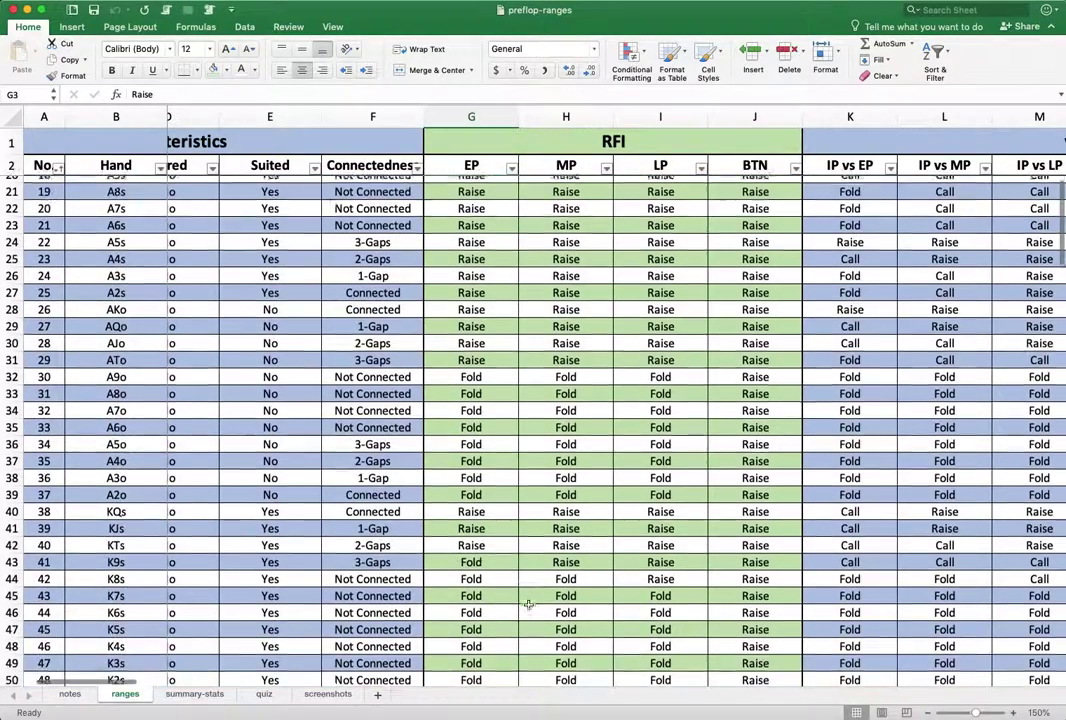
pyautogui.scroll(20, 484, 519)
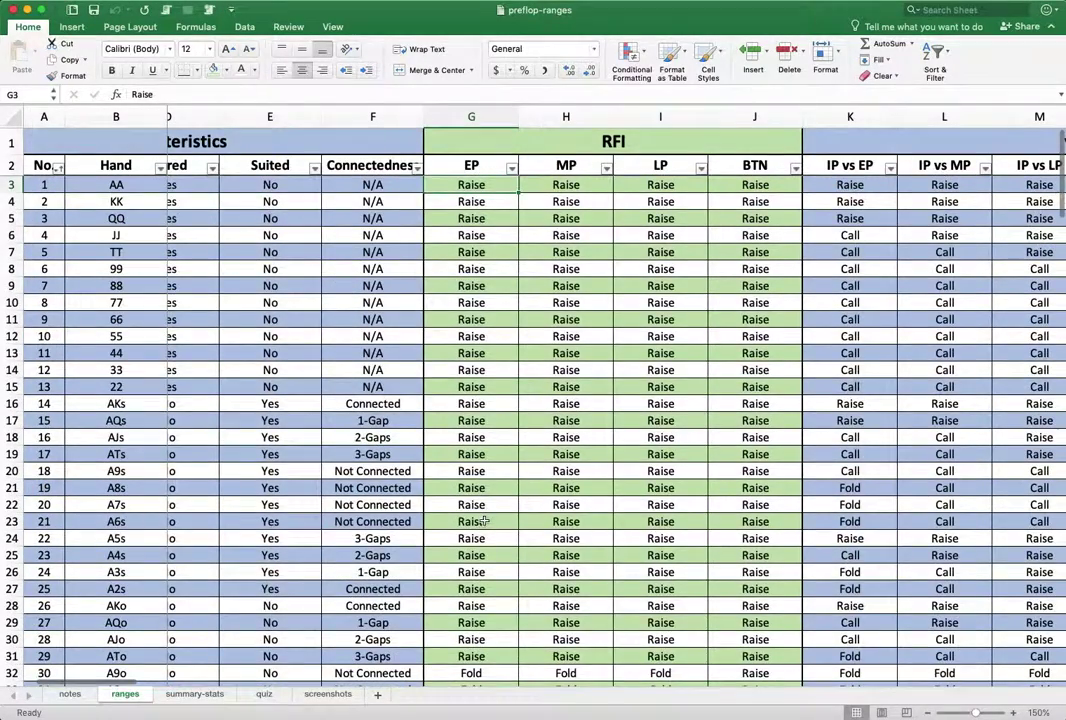
# Examine the vs RFI and vs 3 Bet sections, comparing their position matchup columns with the RFI section
pyautogui.hscroll(4, 484, 521)
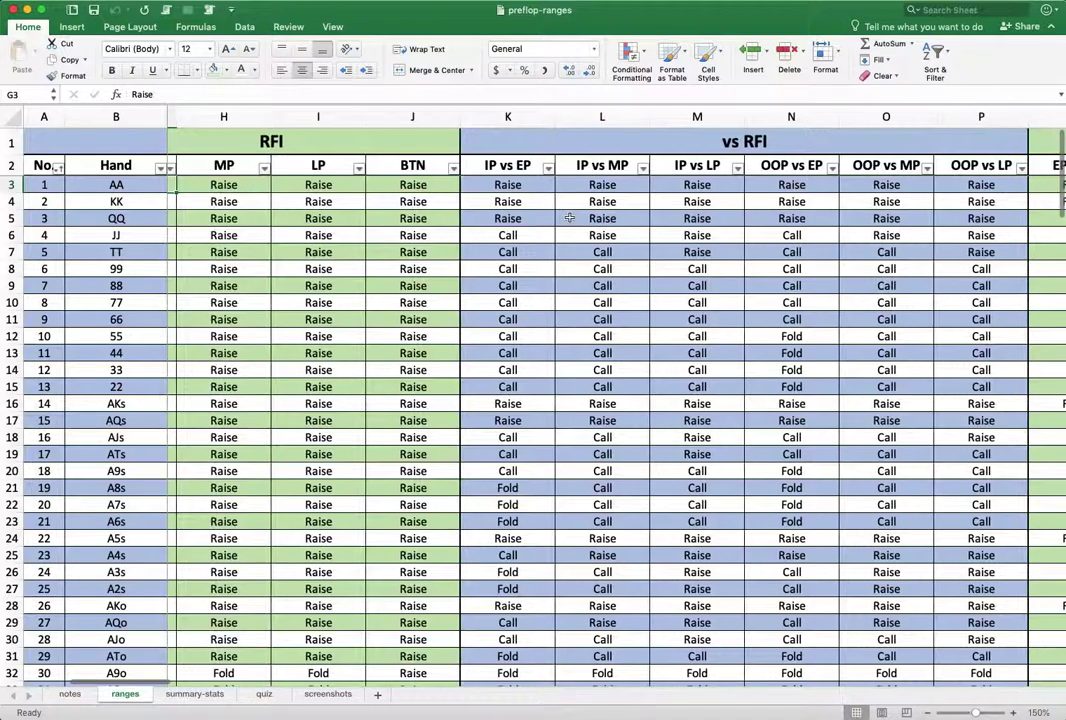
pyautogui.hscroll(1, 567, 218)
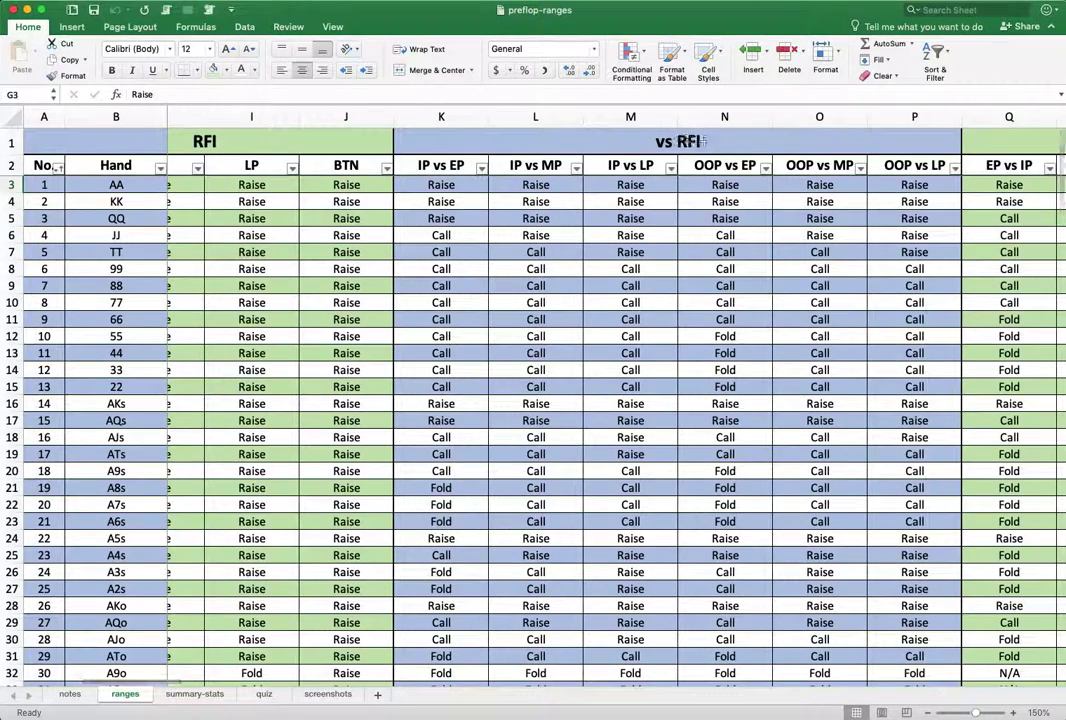
pyautogui.hscroll(1, 600, 201)
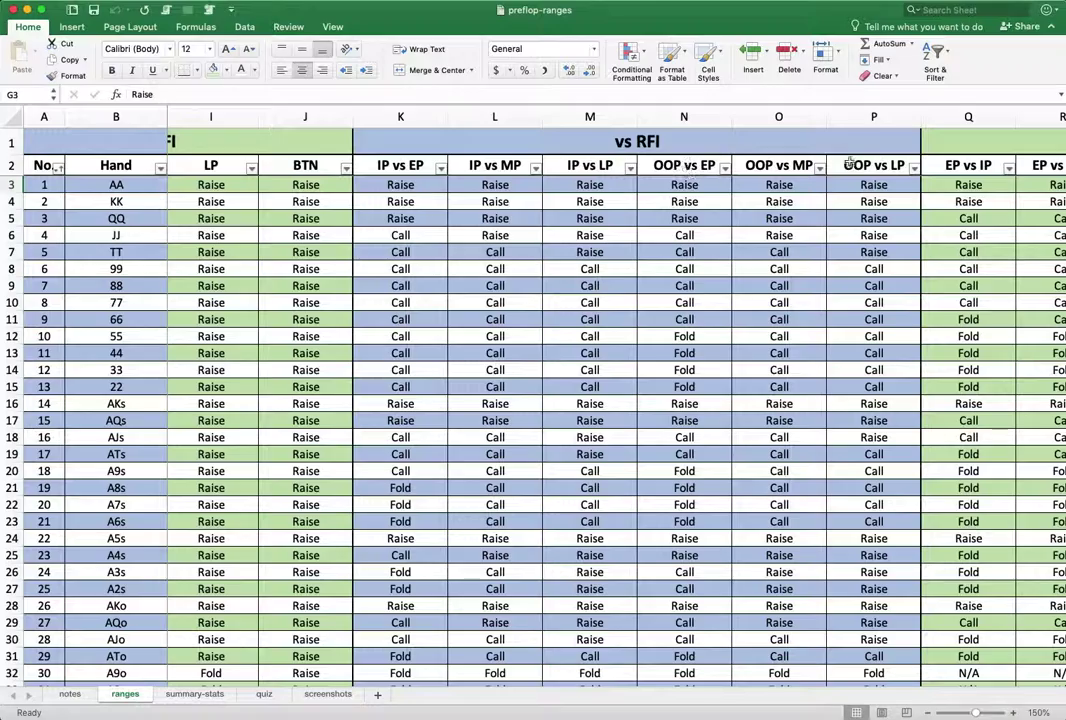
pyautogui.hscroll(2, 764, 236)
pyautogui.hscroll(3, 764, 236)
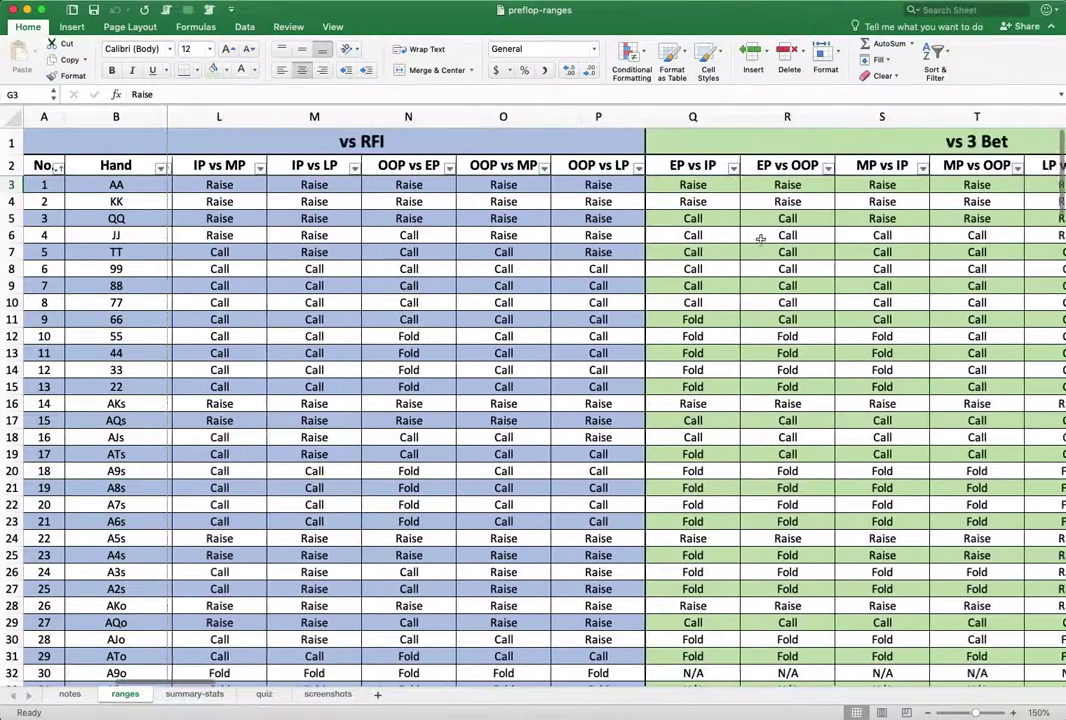
pyautogui.hscroll(1, 754, 238)
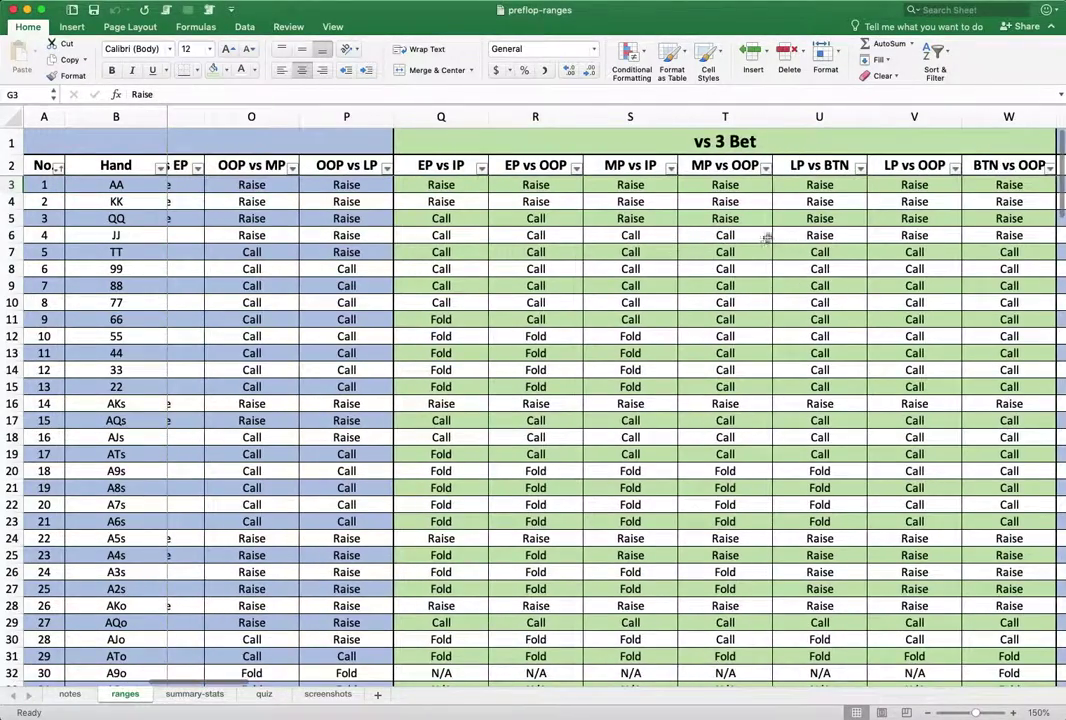
pyautogui.hscroll(-8, 352, 187)
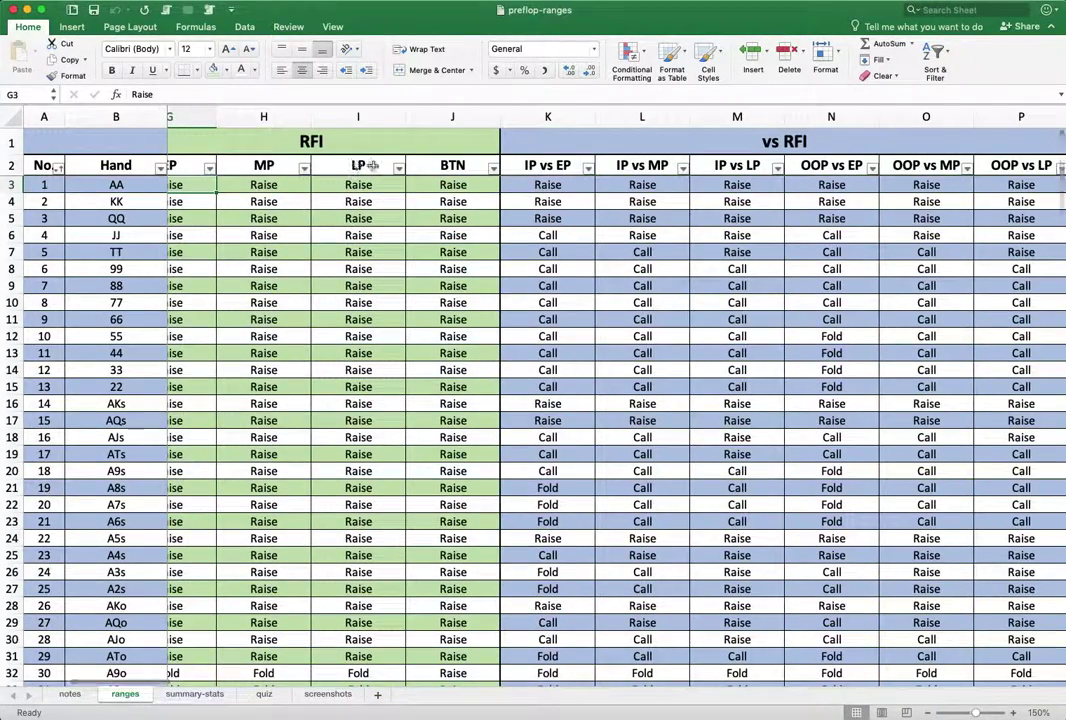
pyautogui.hscroll(4, 393, 262)
pyautogui.hscroll(5, 412, 262)
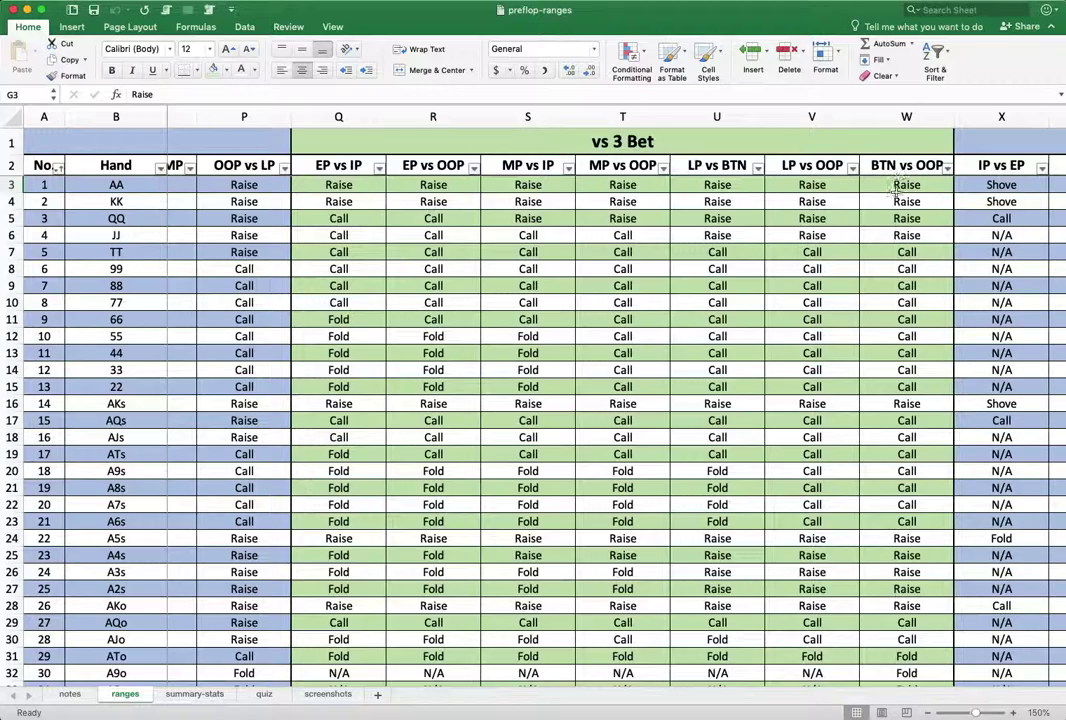
# Examine the vs 4 Bet section and read the IP vs EP decisions for hands AA through 22
pyautogui.hscroll(5, 533, 240)
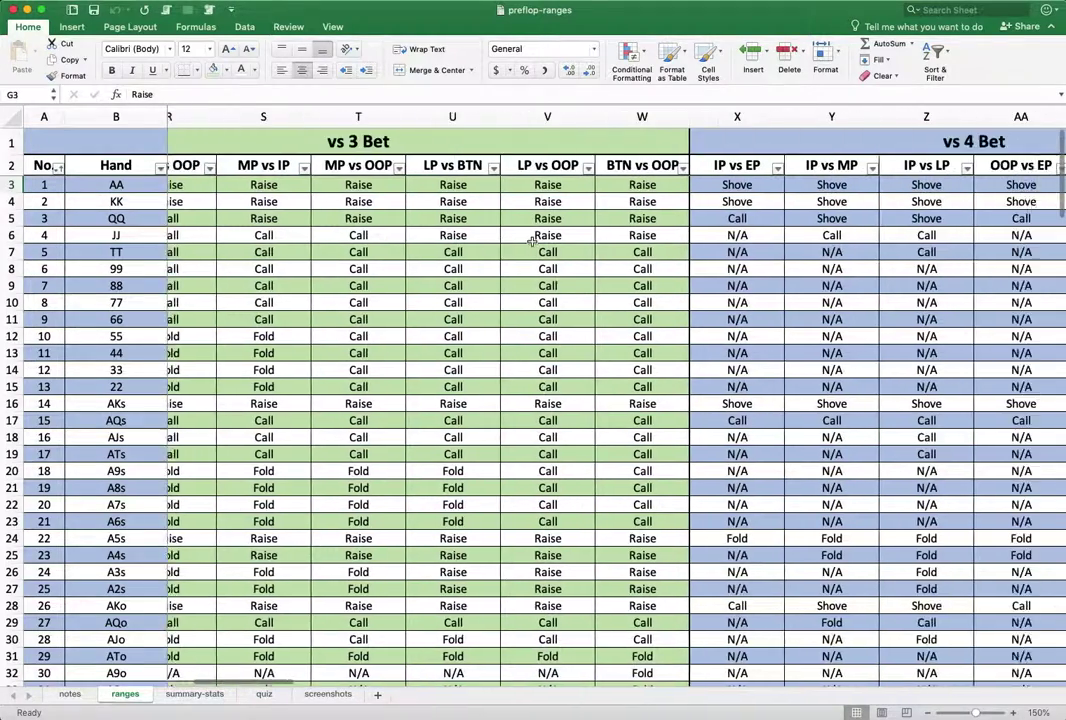
pyautogui.hscroll(2, 533, 240)
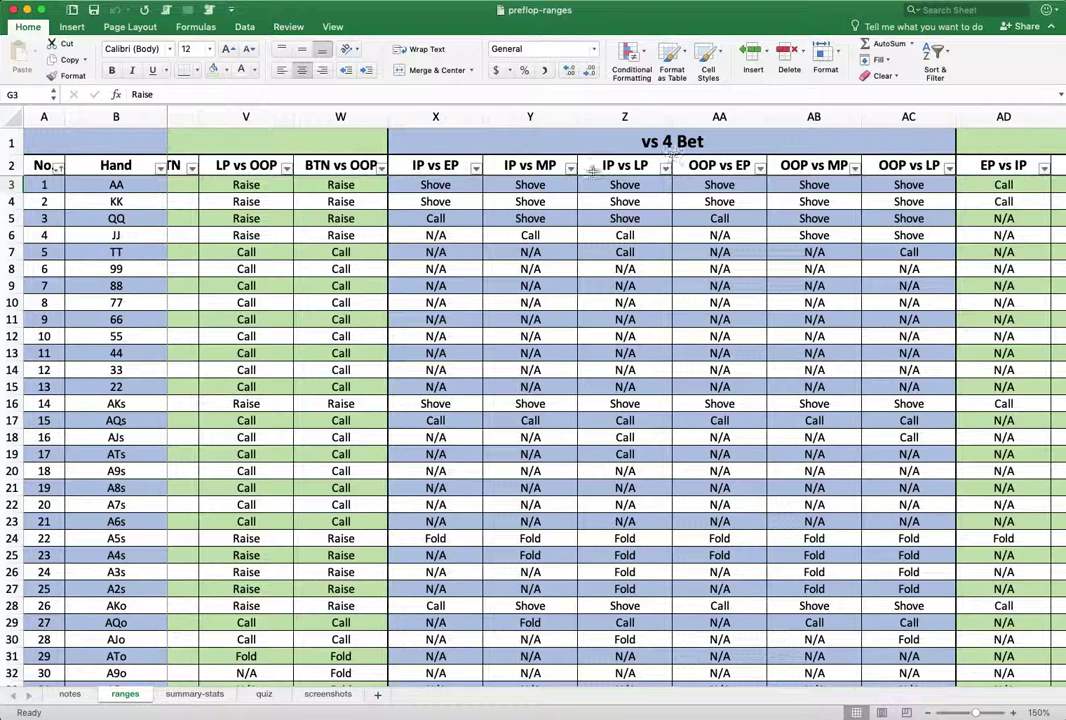
pyautogui.click(455, 185)
pyautogui.click(455, 202)
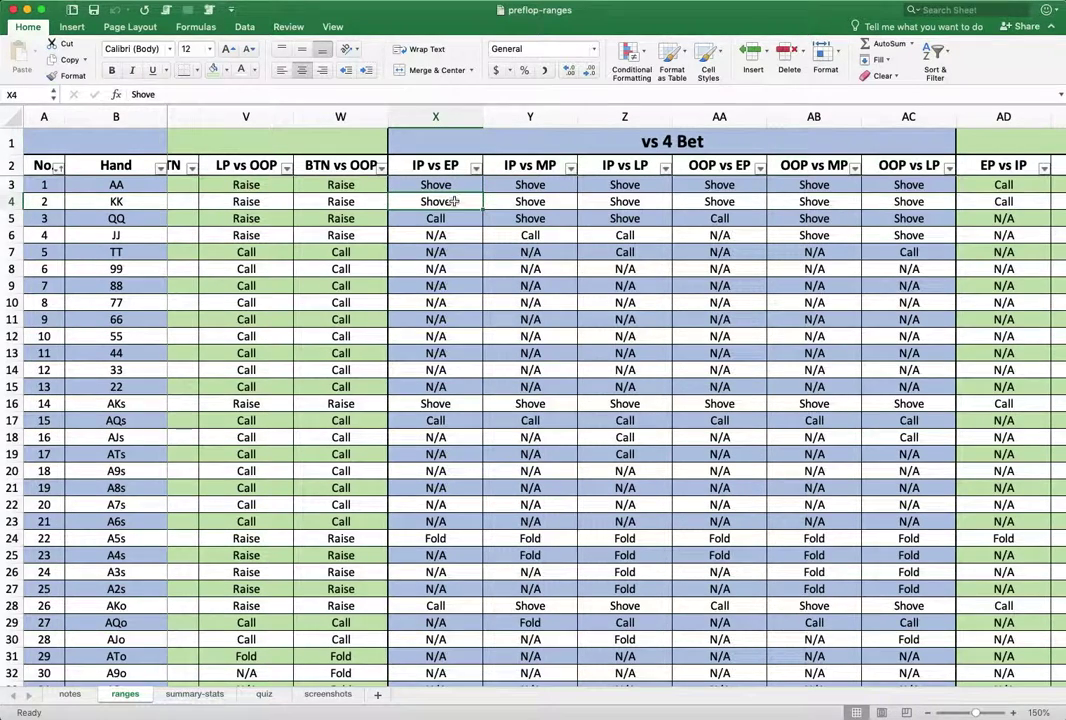
pyautogui.click(470, 219)
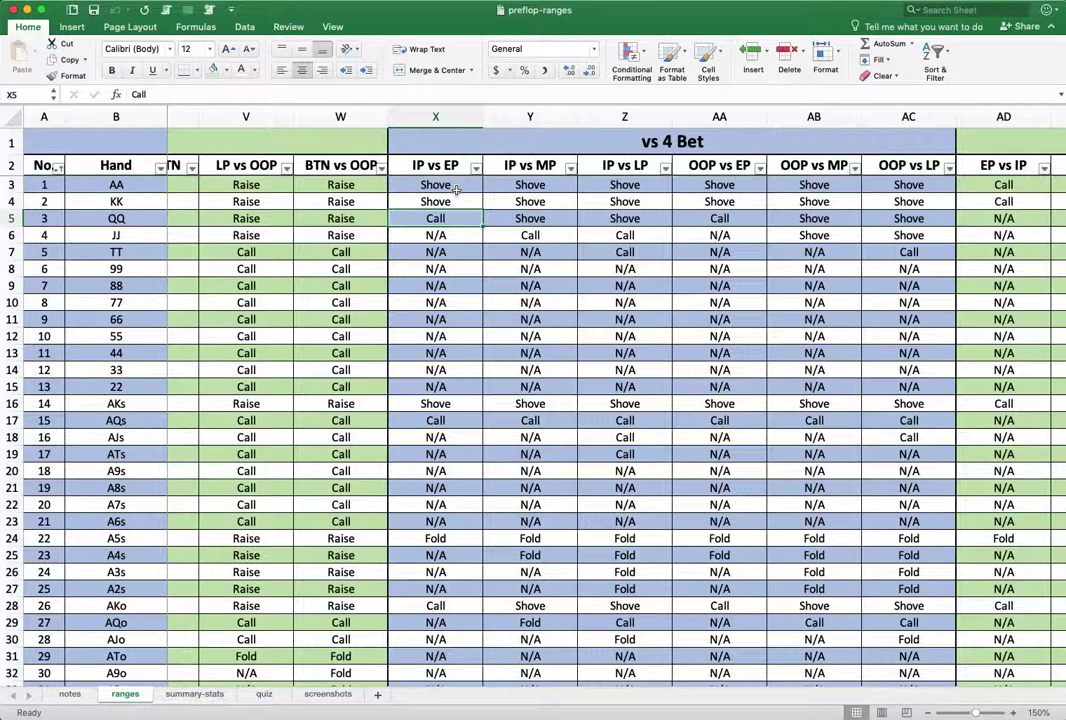
pyautogui.click(442, 202)
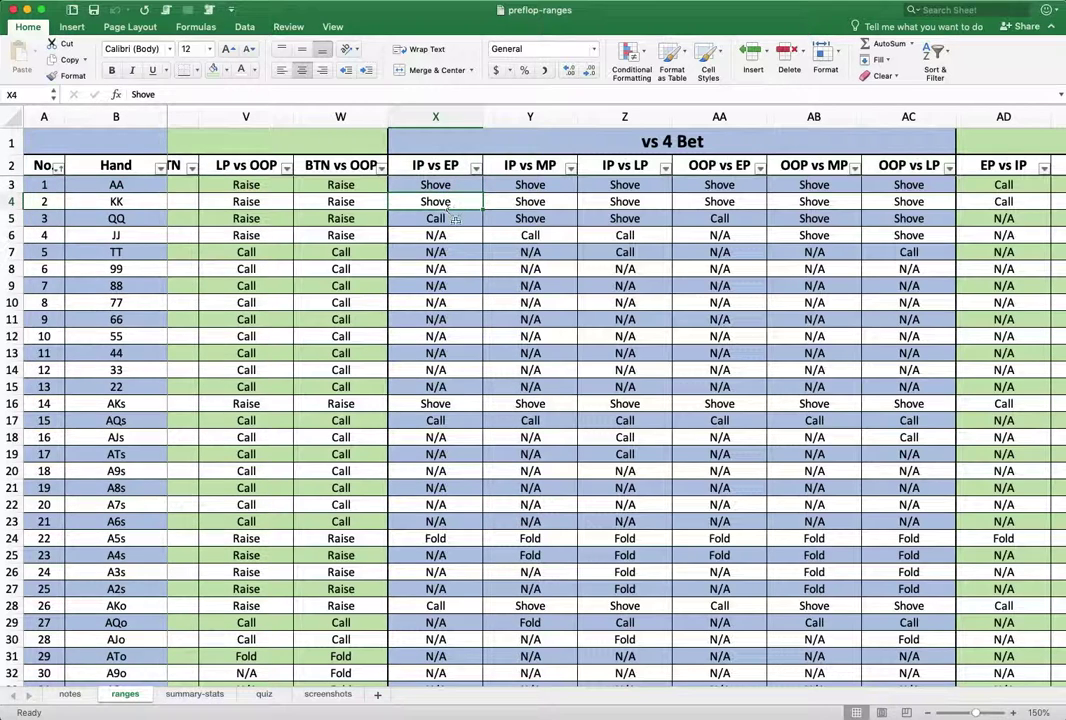
pyautogui.click(457, 220)
pyautogui.moveTo(457, 236); pyautogui.dragTo(460, 386)
pyautogui.click(452, 234)
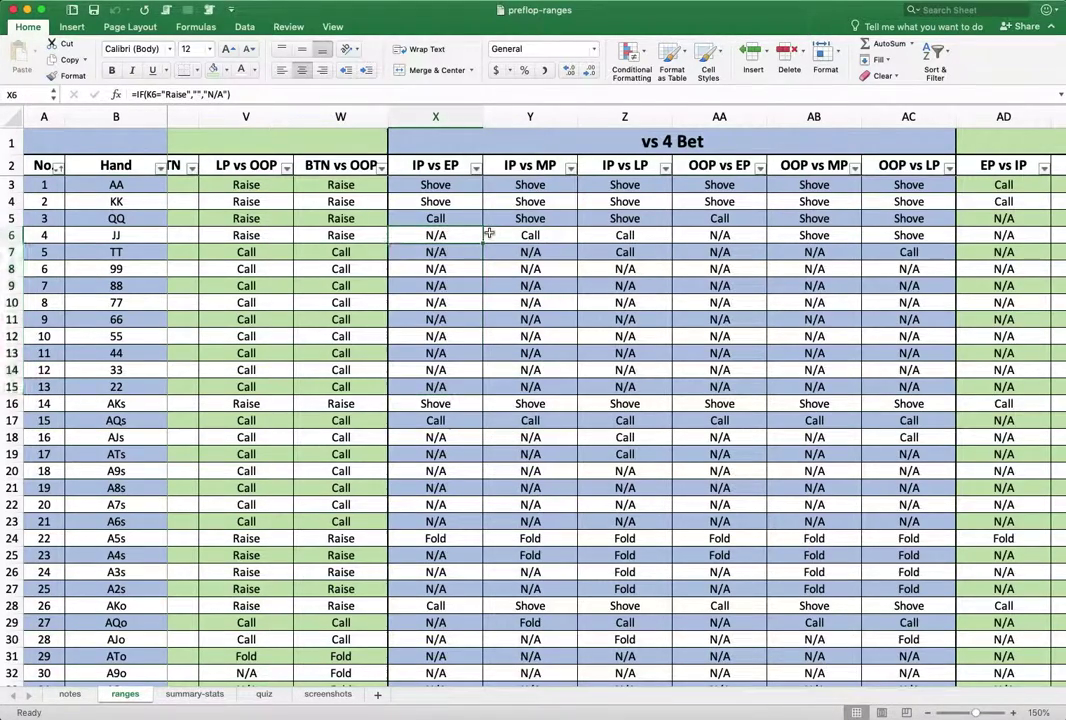
# Compare JJ's IP vs EP entry in the vs 4 Bet section with its IP vs EP decision in the vs RFI section
pyautogui.hscroll(-3, 600, 253)
pyautogui.hscroll(-2, 600, 253)
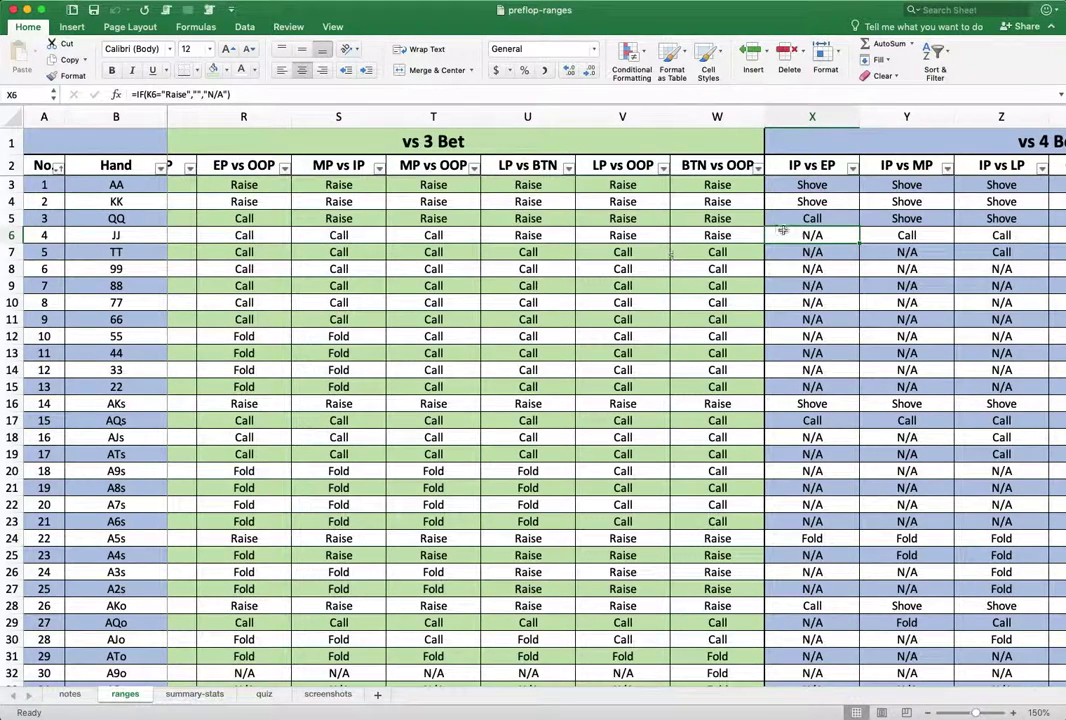
pyautogui.hscroll(-10, 836, 243)
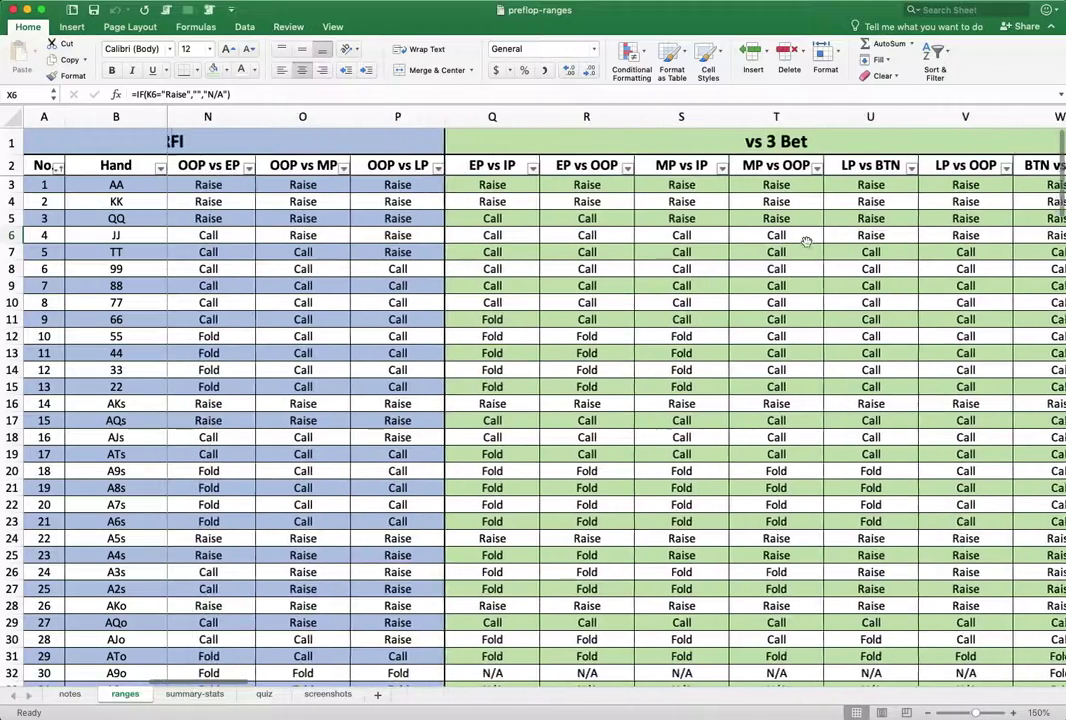
pyautogui.hscroll(-6, 290, 220)
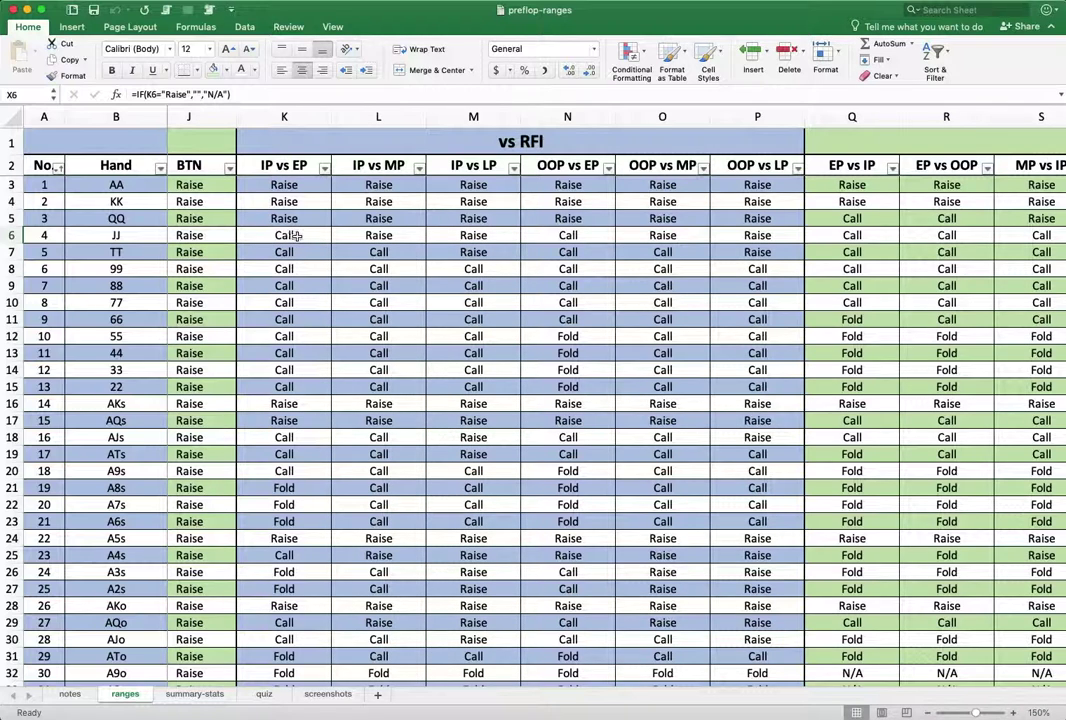
pyautogui.hscroll(10, 294, 235)
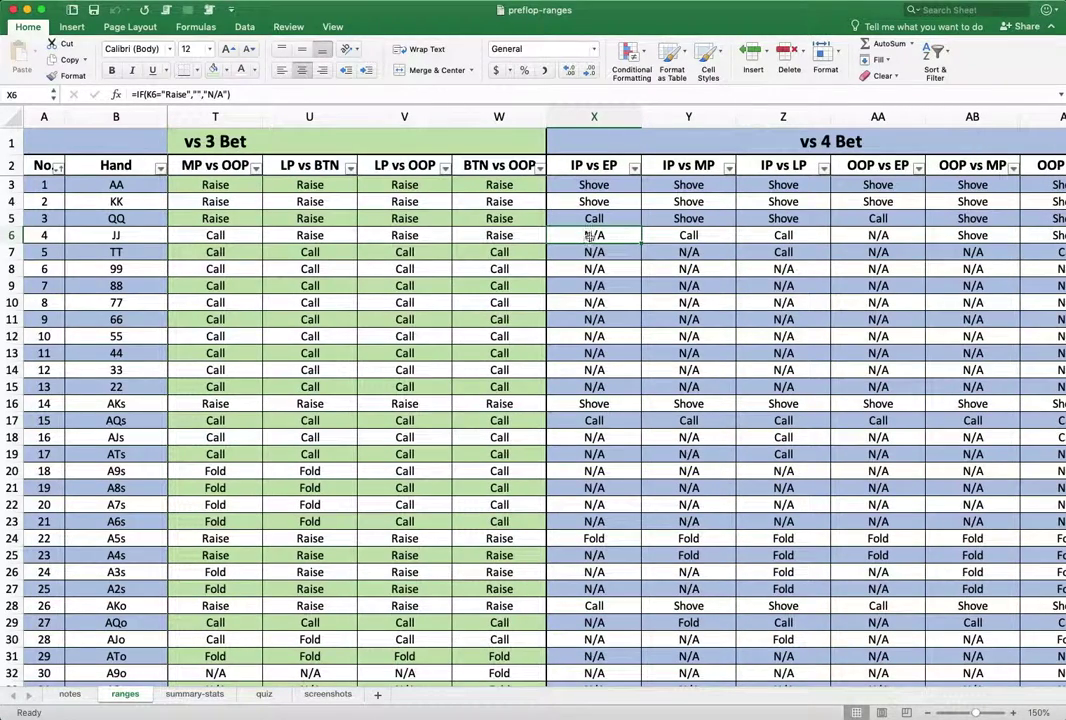
pyautogui.hscroll(5, 592, 236)
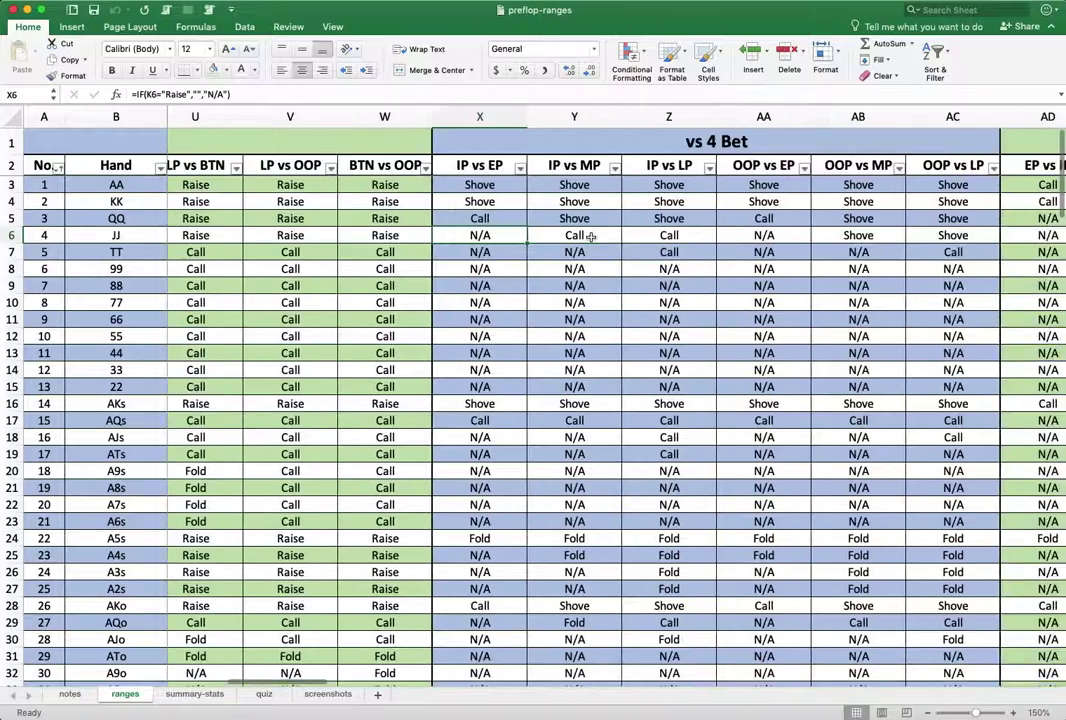
# Examine the vs 5 Bet Shove section against the vs 3 Bet matchups, checking the A5s row and the EP vs IP decision for AA
pyautogui.hscroll(3, 597, 237)
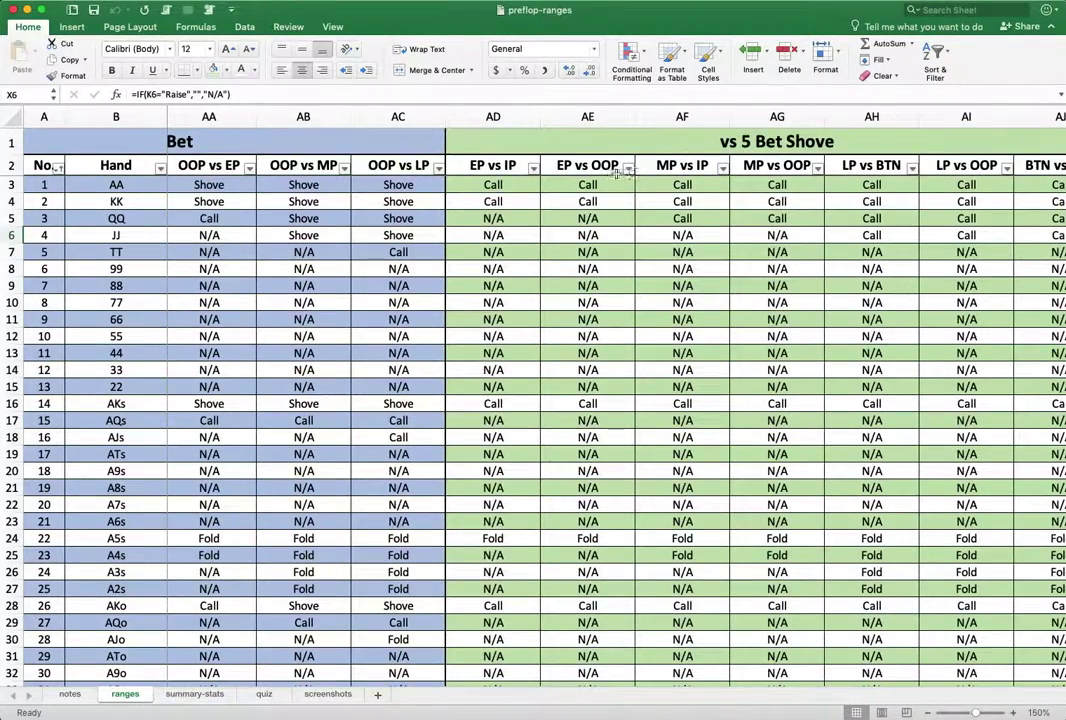
pyautogui.hscroll(-3, 678, 252)
pyautogui.hscroll(-7, 678, 252)
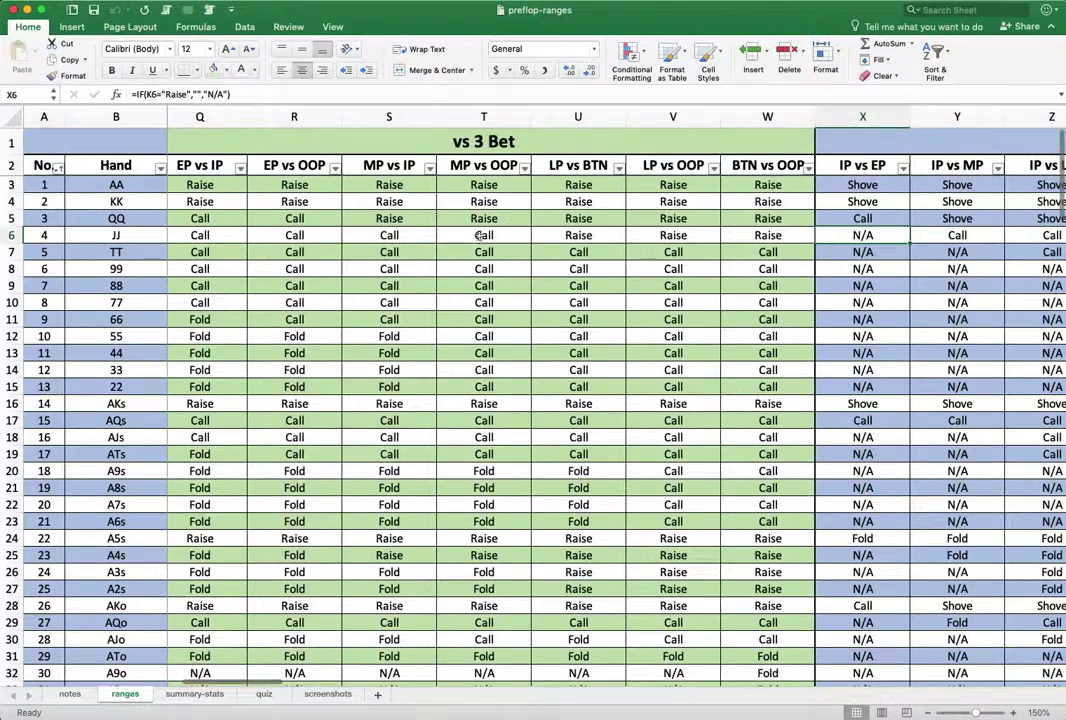
pyautogui.hscroll(10, 555, 222)
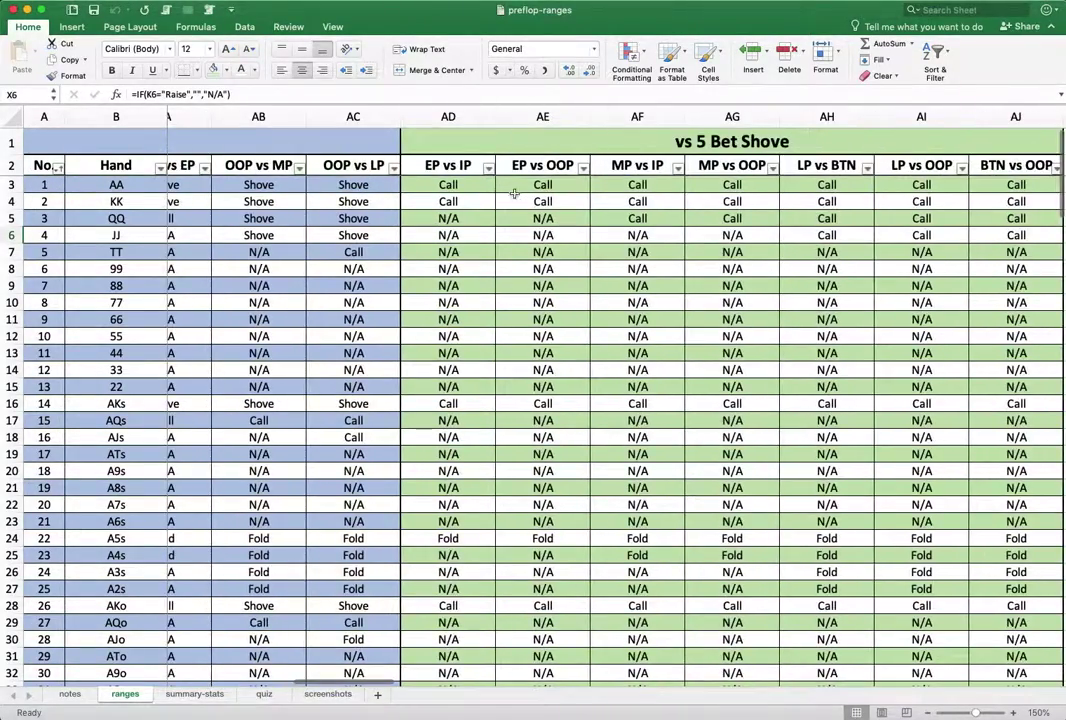
pyautogui.hscroll(2, 514, 193)
pyautogui.scroll(-3, 748, 261)
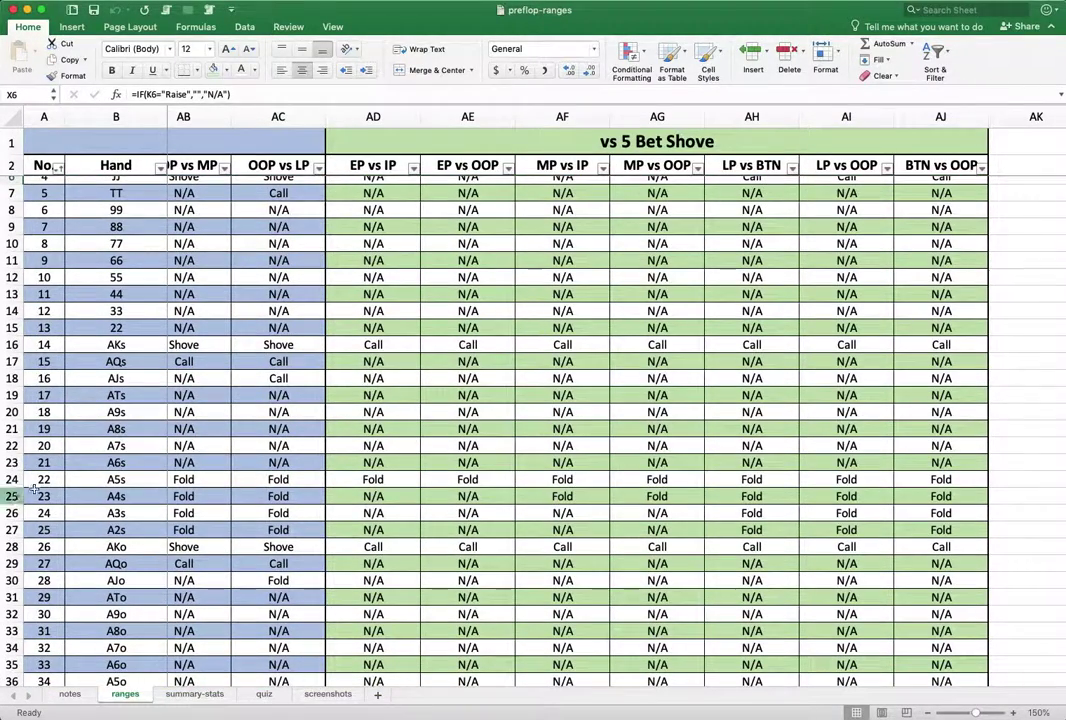
pyautogui.click(100, 481)
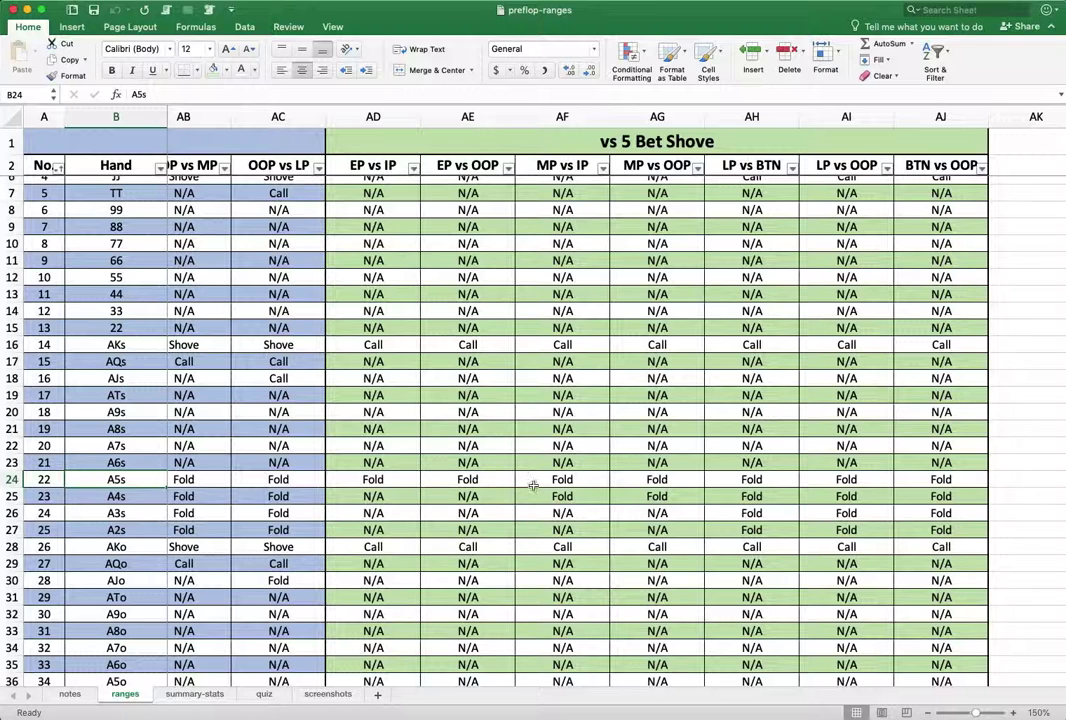
pyautogui.scroll(2, 535, 483)
pyautogui.click(380, 185)
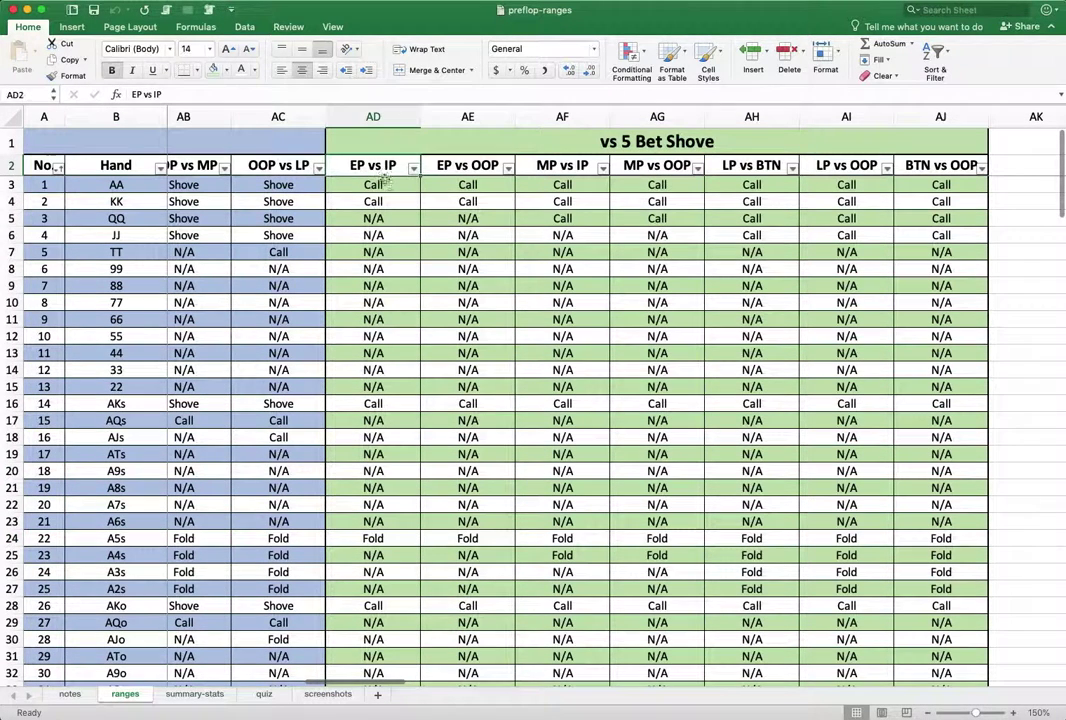
pyautogui.hscroll(-1, 704, 207)
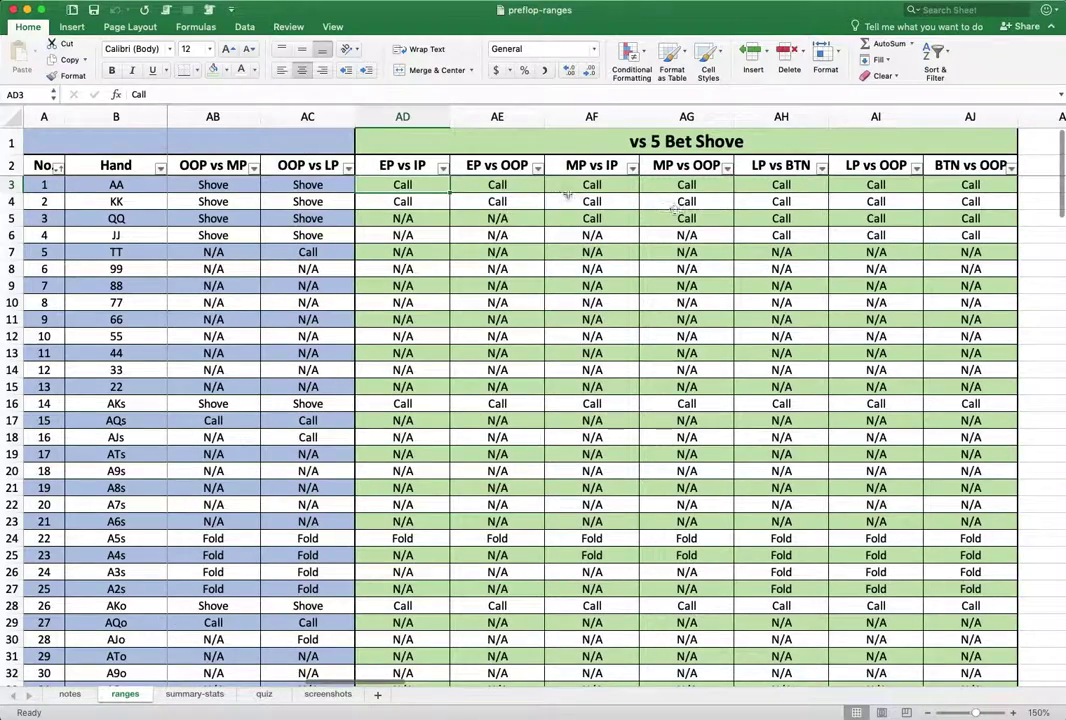
# Look back over the ranges sheet's sections from vs 4 Bet to RFI and Hand Characteristics
pyautogui.hscroll(-8, 634, 248)
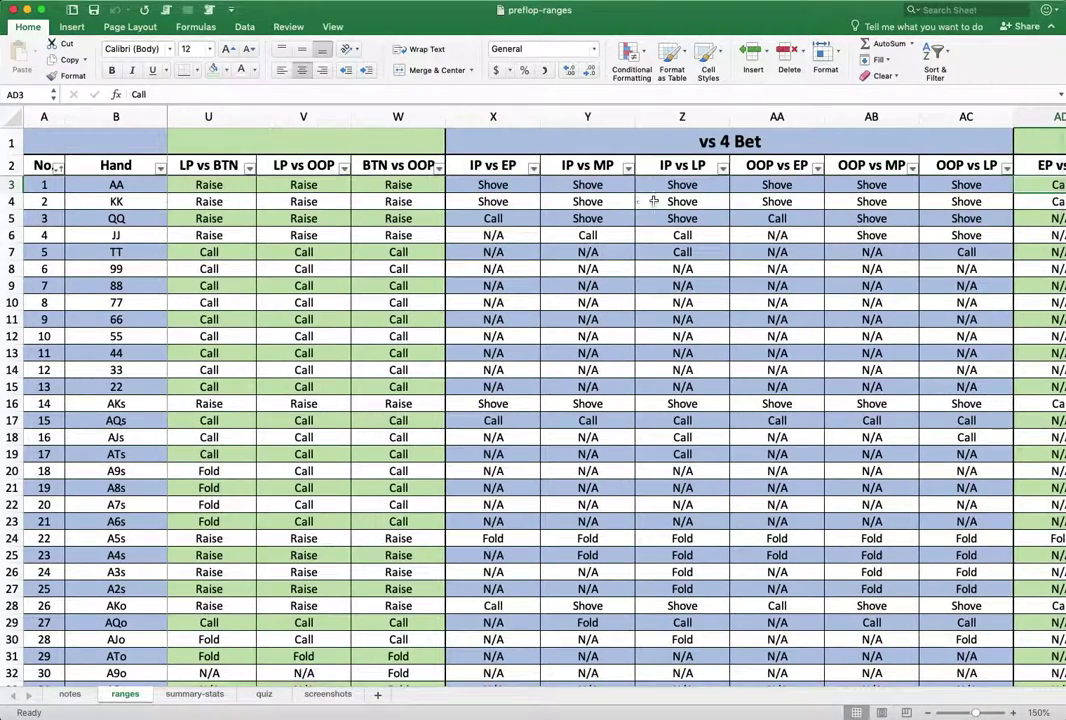
pyautogui.hscroll(-12, 617, 192)
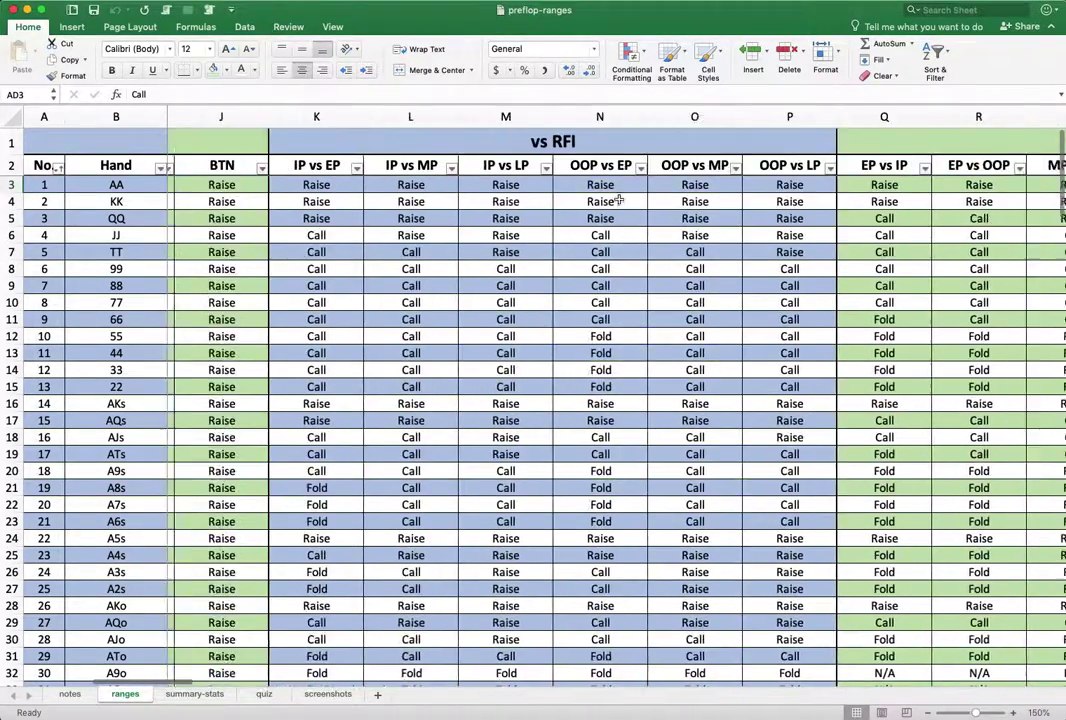
pyautogui.hscroll(-1, 622, 200)
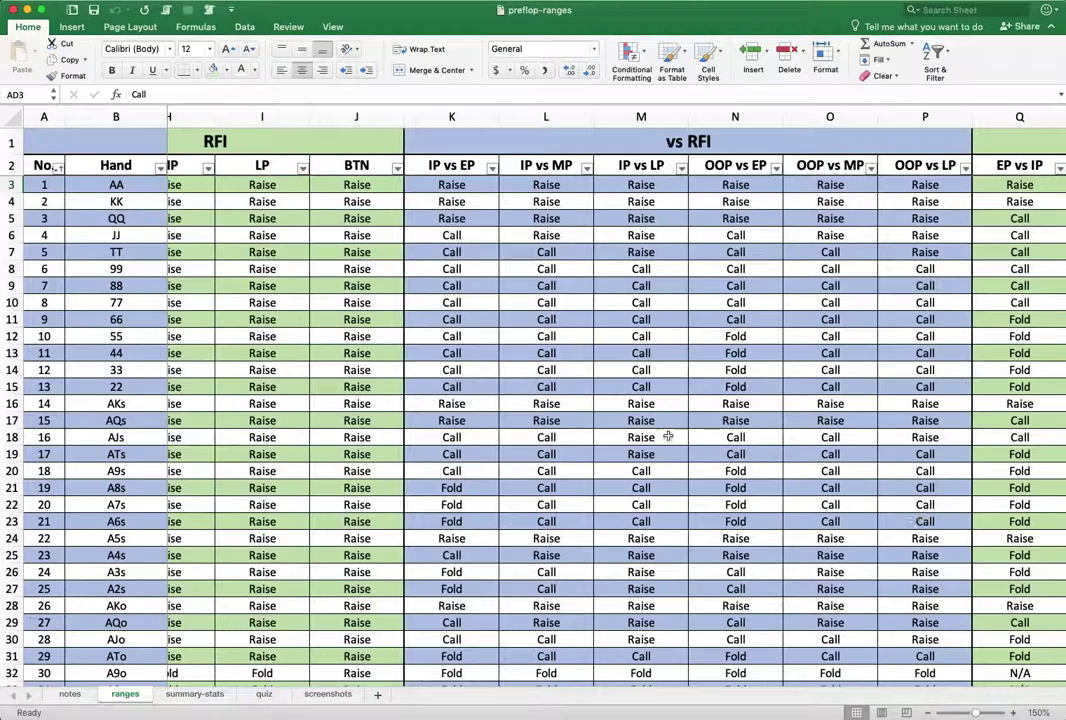
pyautogui.hscroll(-3, 617, 370)
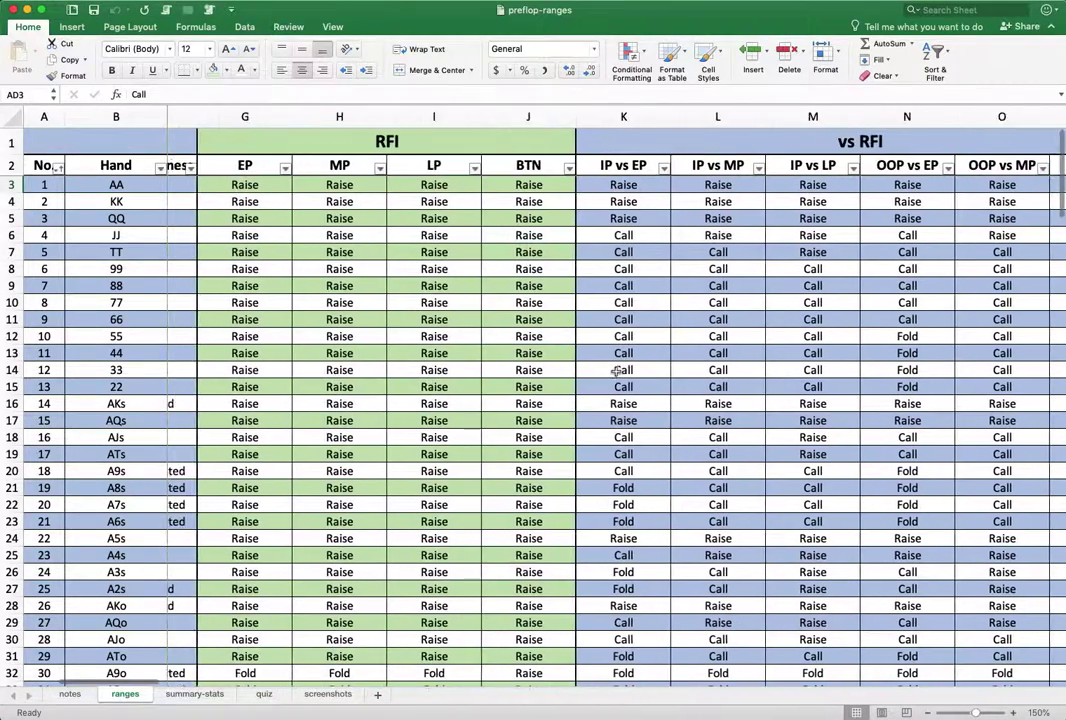
pyautogui.hscroll(-2, 617, 370)
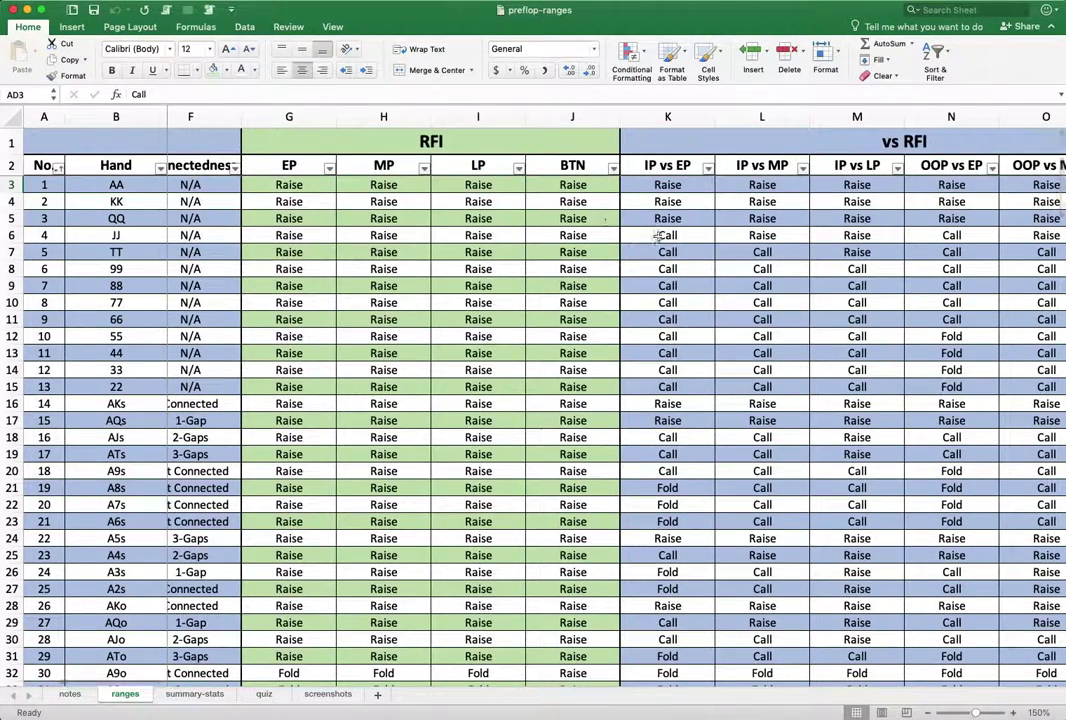
pyautogui.hscroll(-4, 384, 246)
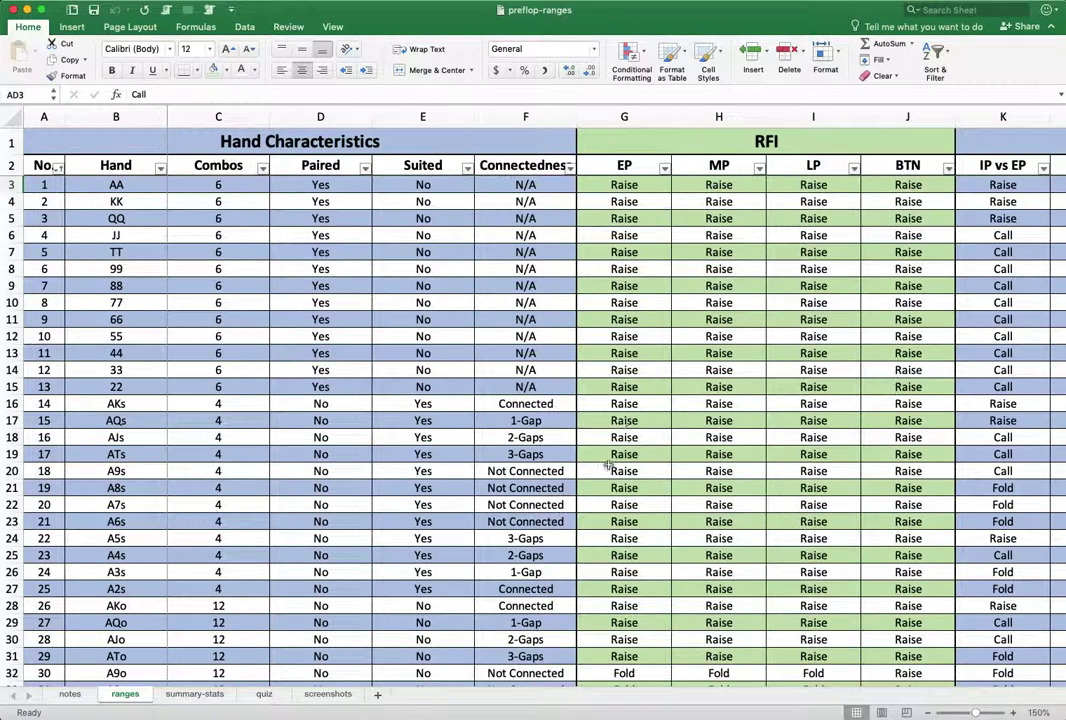
# Open the summary-stats sheet and review the % RFI values for EP, MP, LP and BTN
pyautogui.click(203, 696)
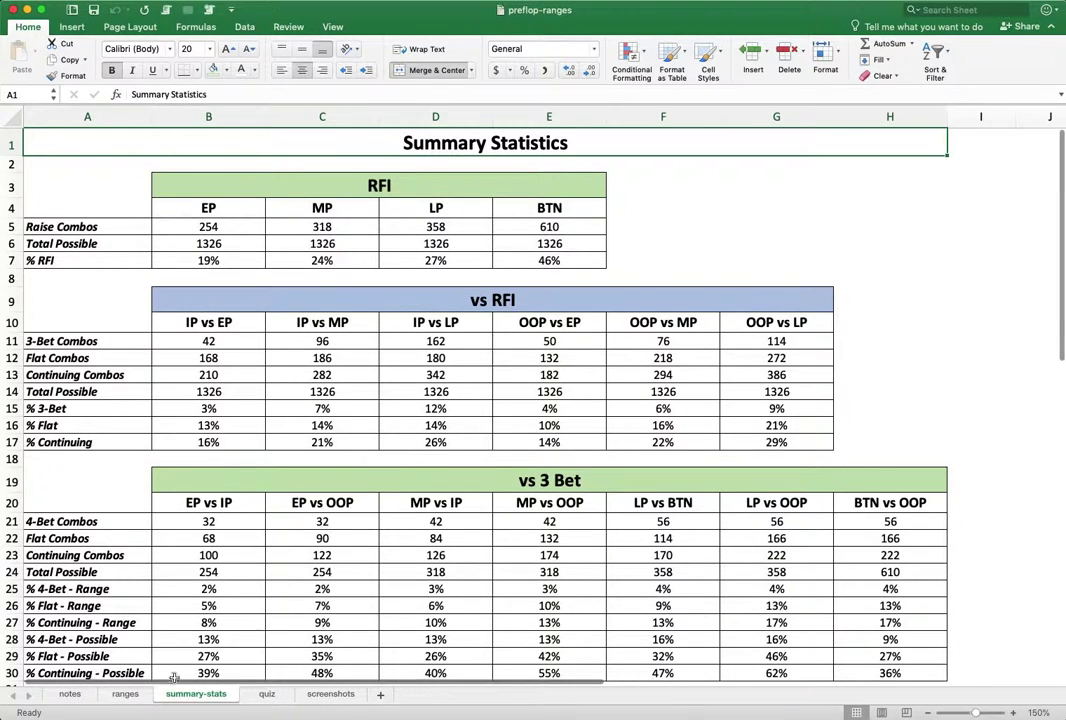
pyautogui.click(125, 694)
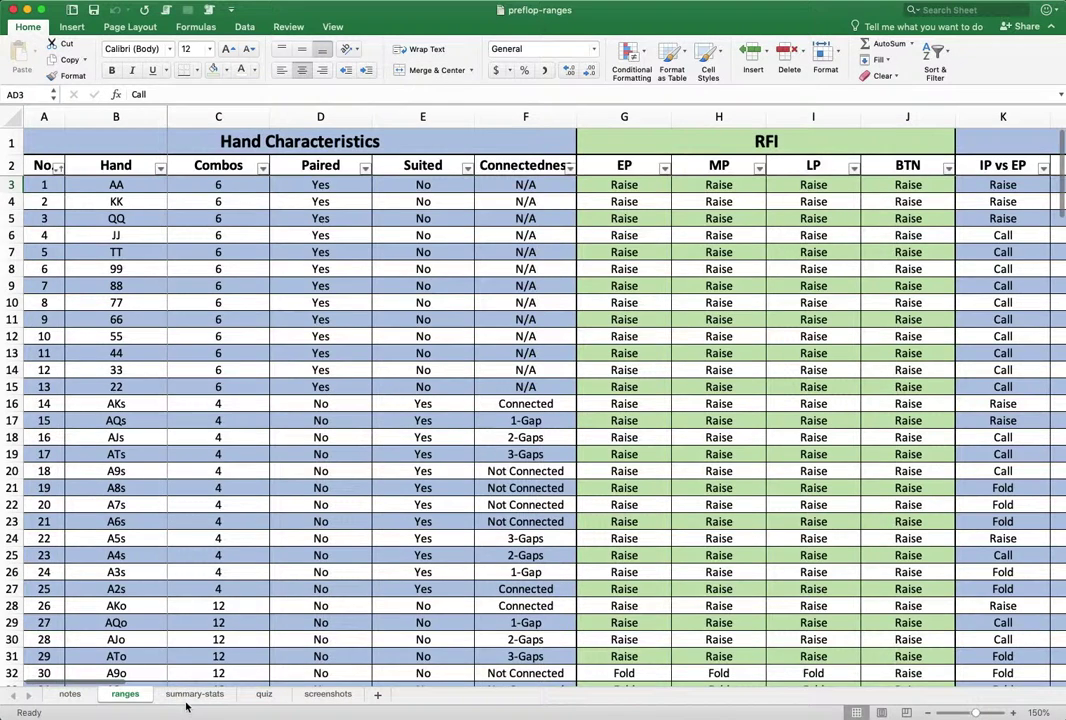
pyautogui.click(190, 697)
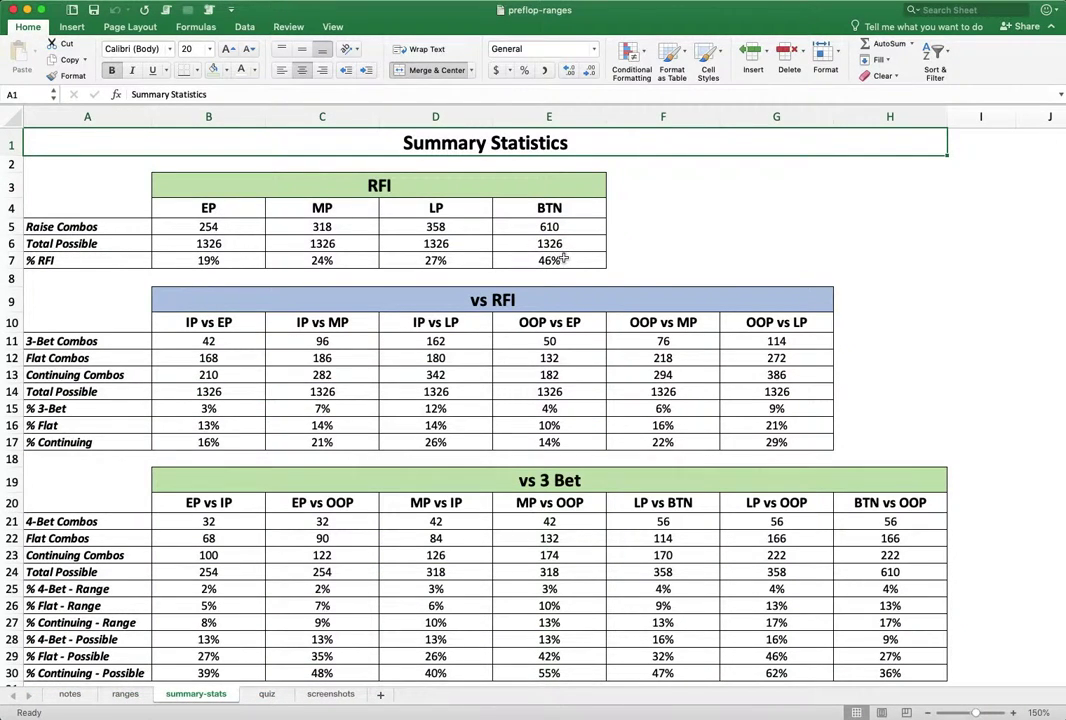
pyautogui.click(230, 261)
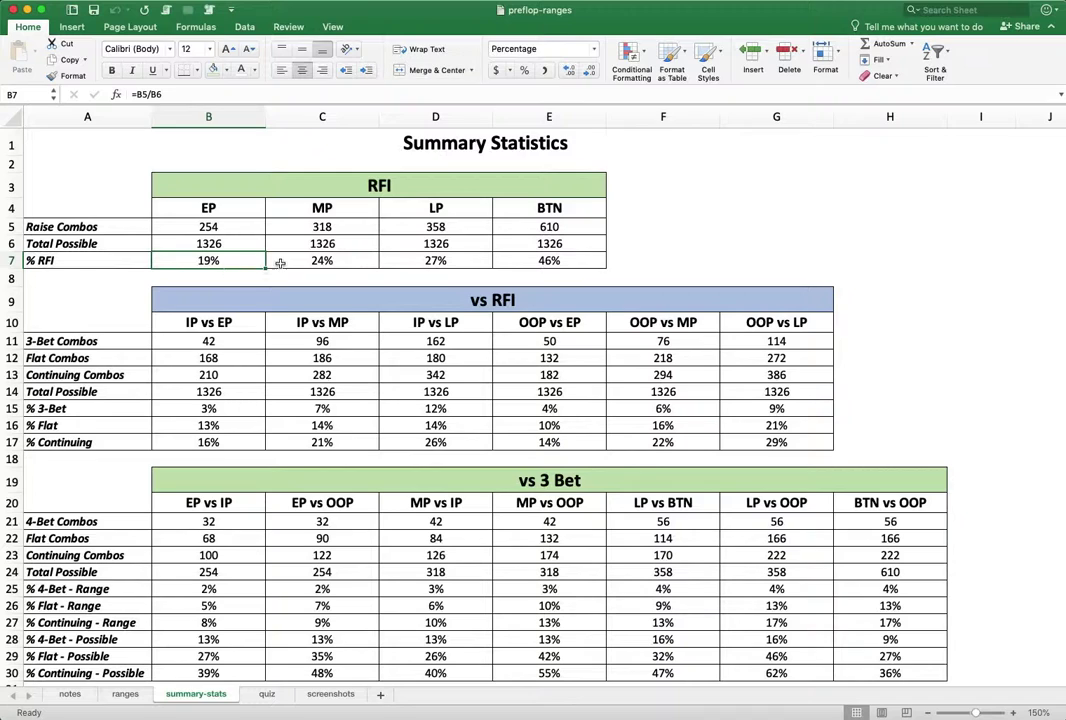
pyautogui.click(287, 262)
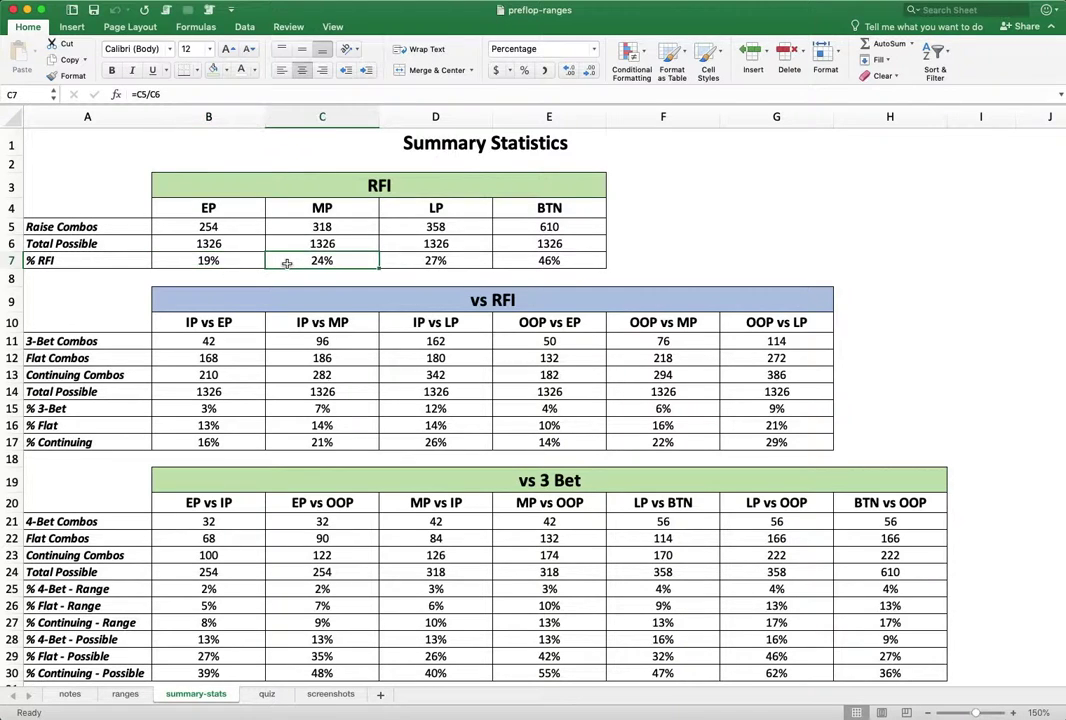
pyautogui.click(414, 261)
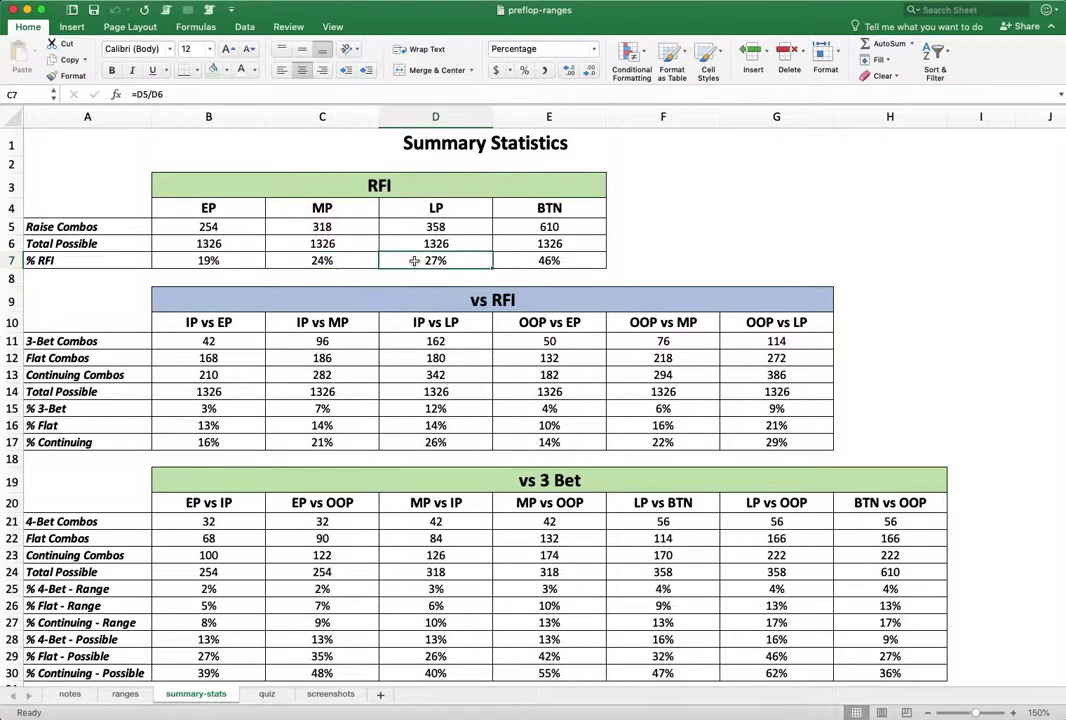
pyautogui.click(505, 263)
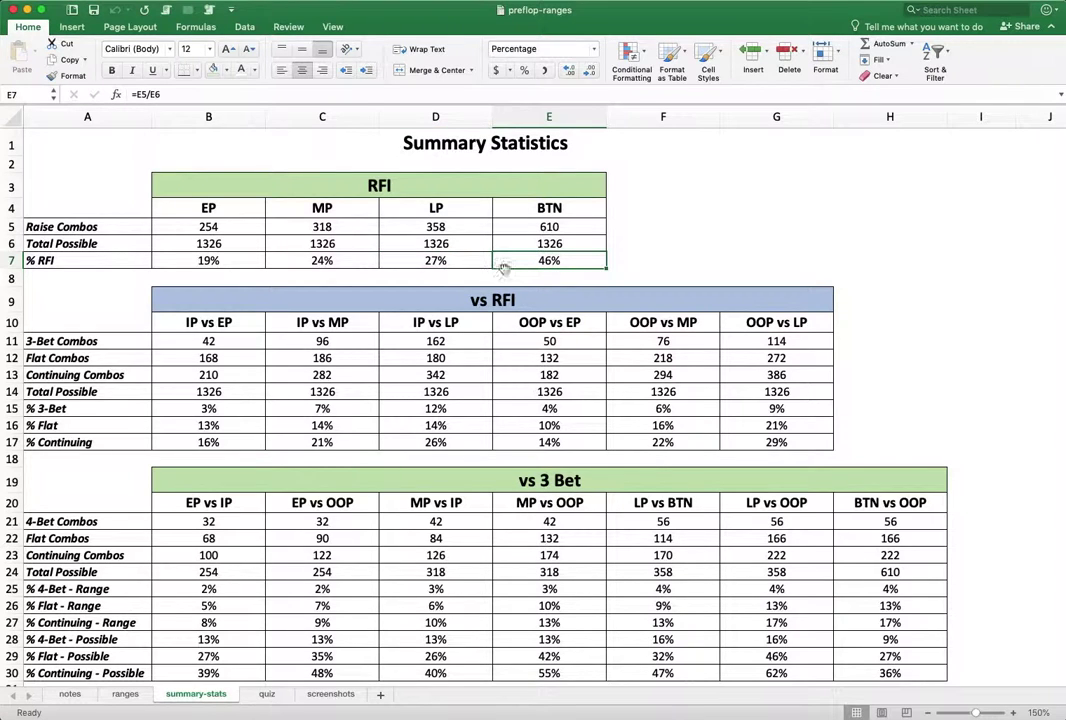
# Inspect the Continuing Combos and Flat Combos for IP vs EP in the vs RFI summary table
pyautogui.scroll(-1, 200, 220)
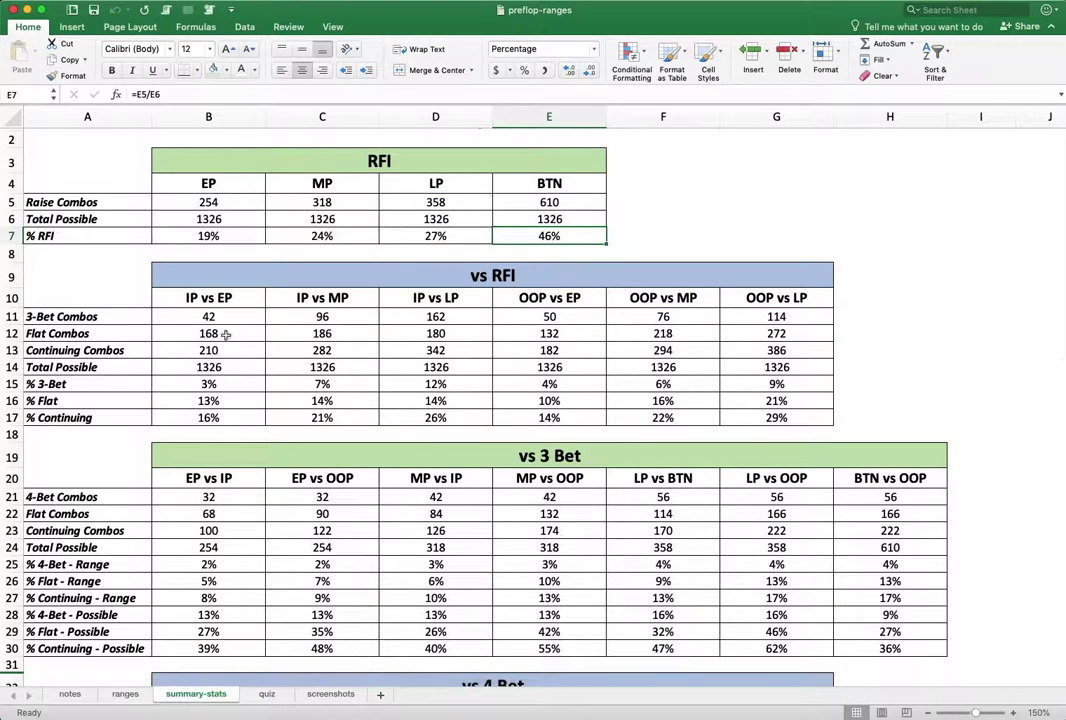
pyautogui.scroll(1, 220, 330)
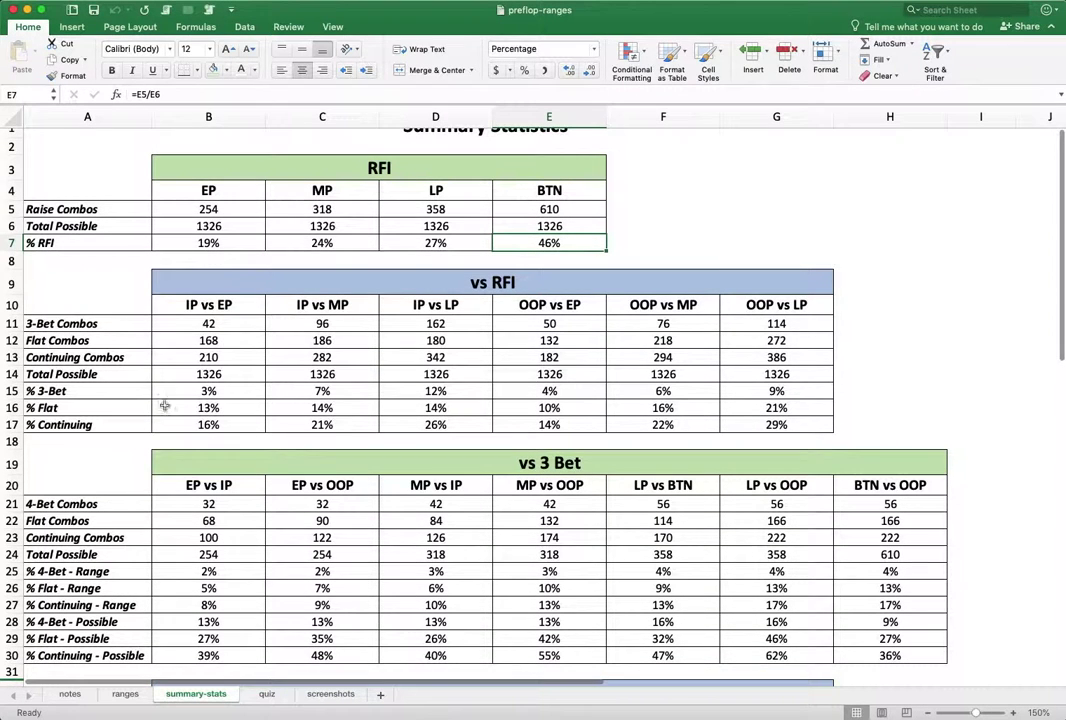
pyautogui.click(190, 304)
pyautogui.click(205, 357)
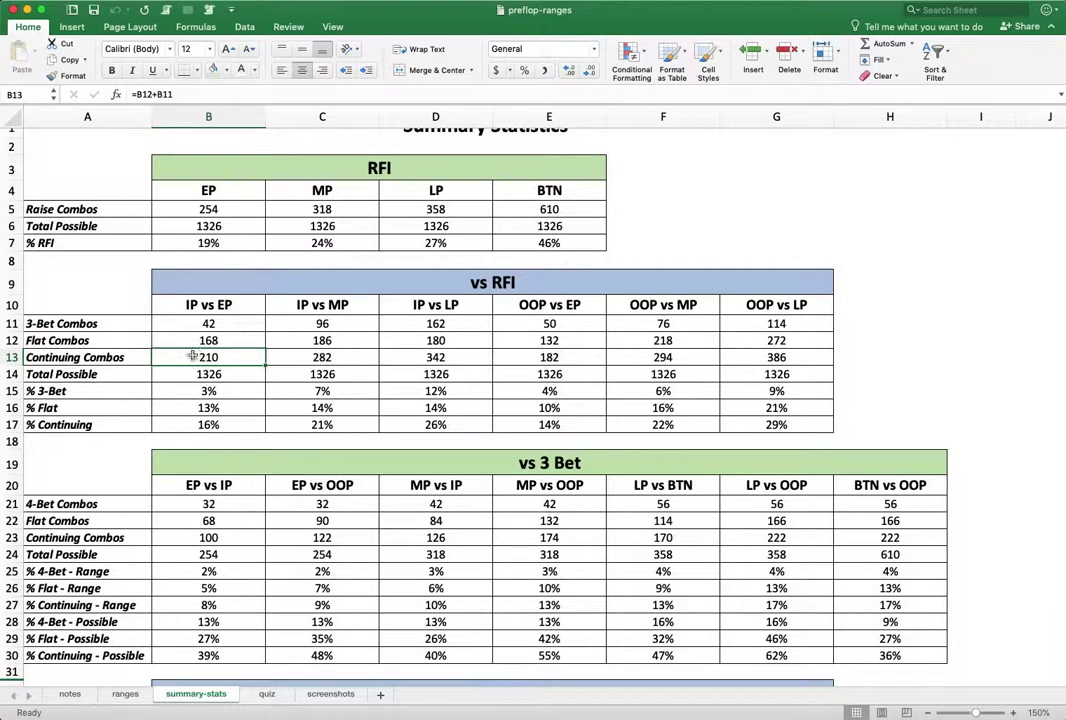
pyautogui.click(183, 342)
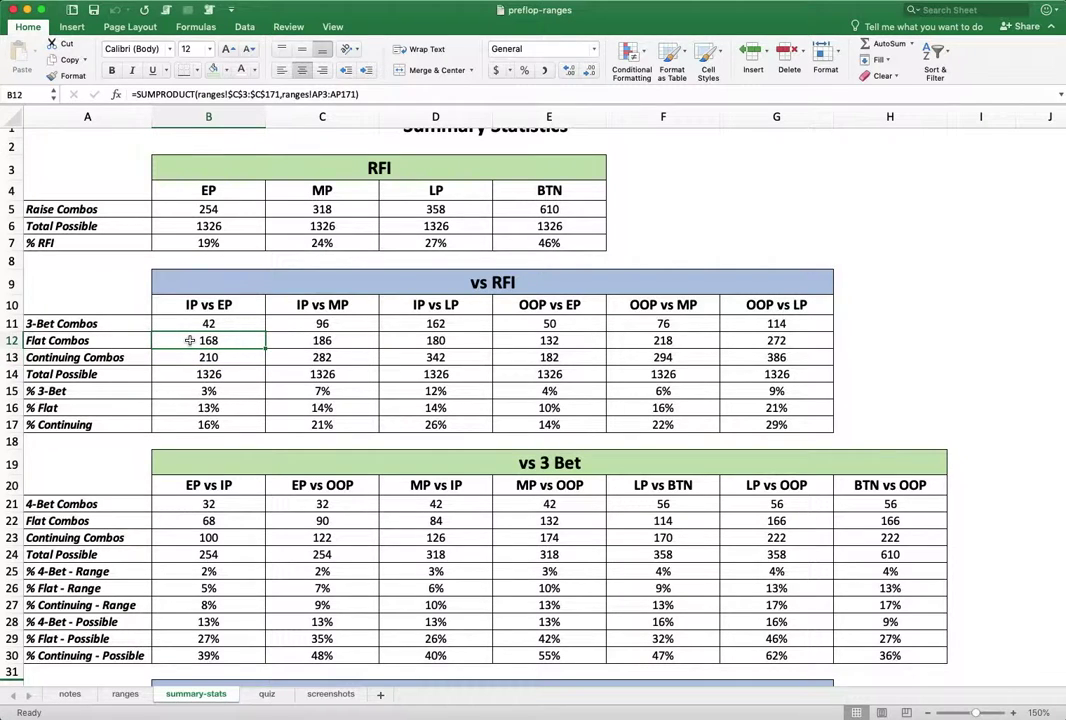
# Inspect the 3-Bet Combos, % 3-Bet, % Flat and % Continuing cells for IP vs EP in the vs RFI table
pyautogui.click(199, 325)
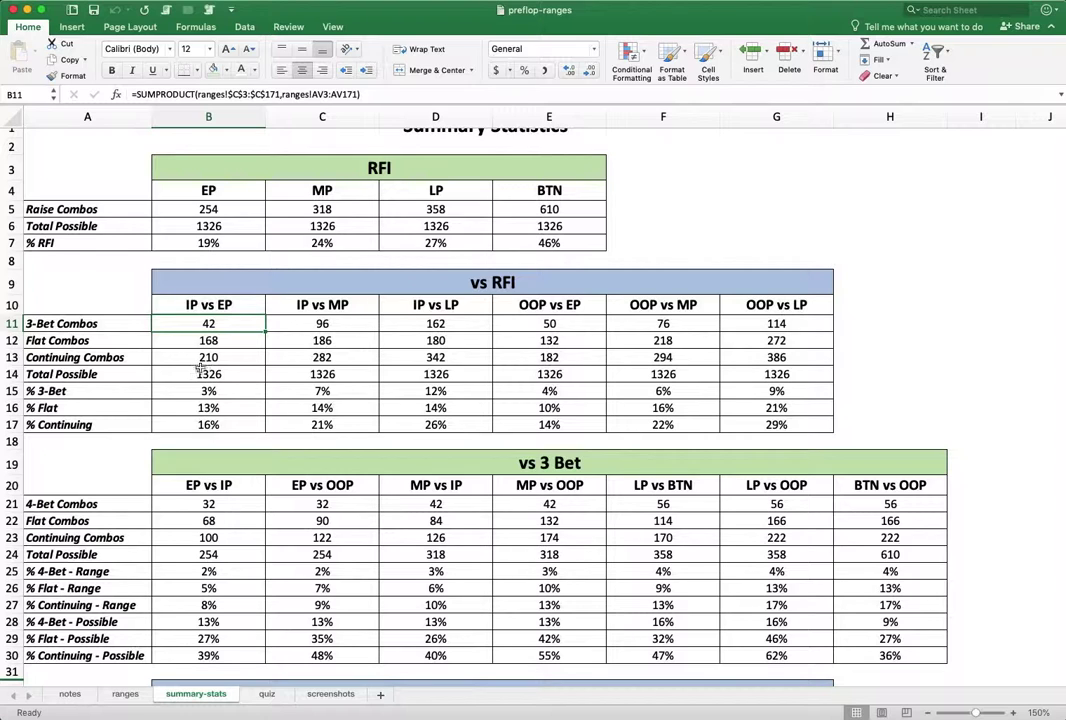
pyautogui.click(184, 391)
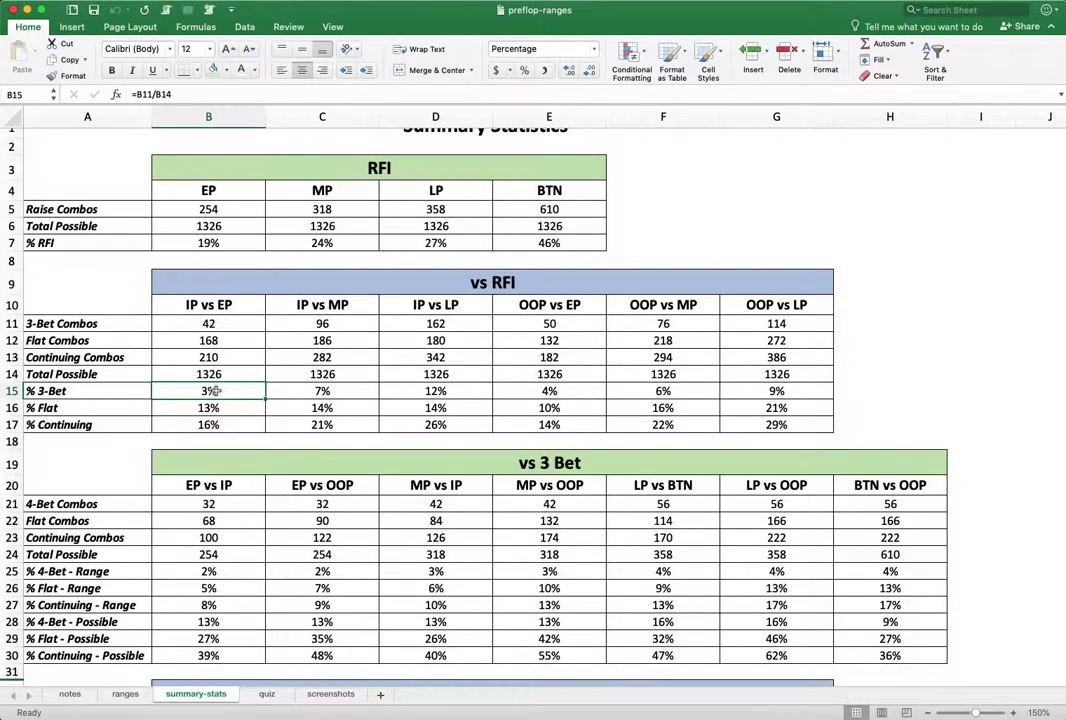
pyautogui.click(230, 409)
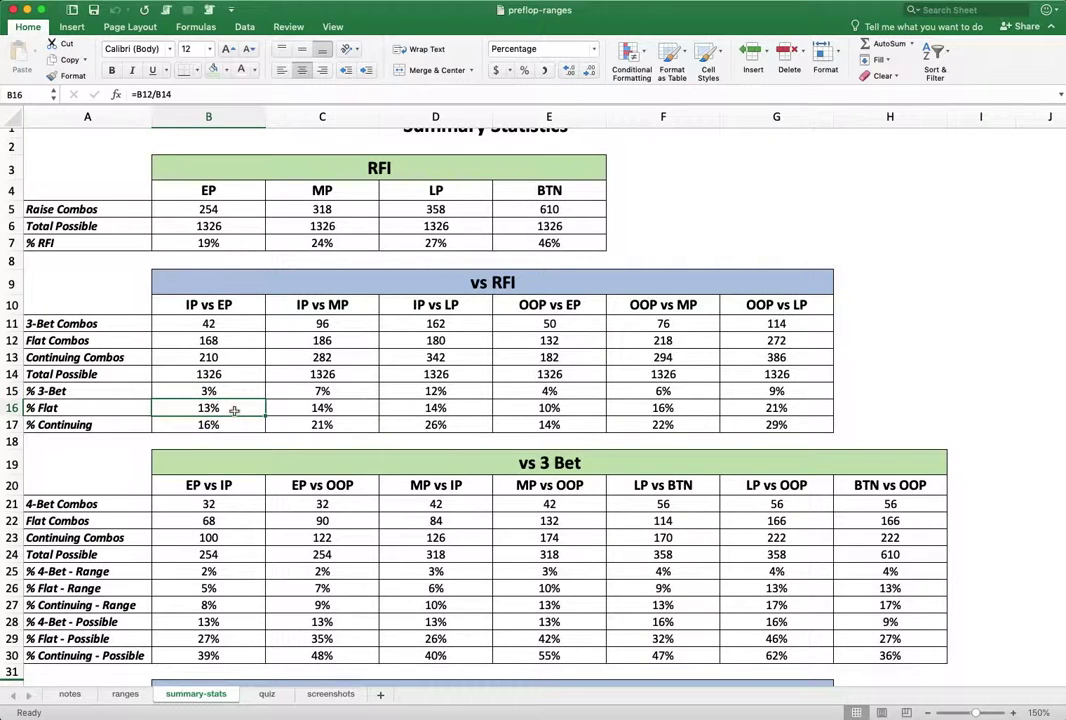
pyautogui.click(231, 425)
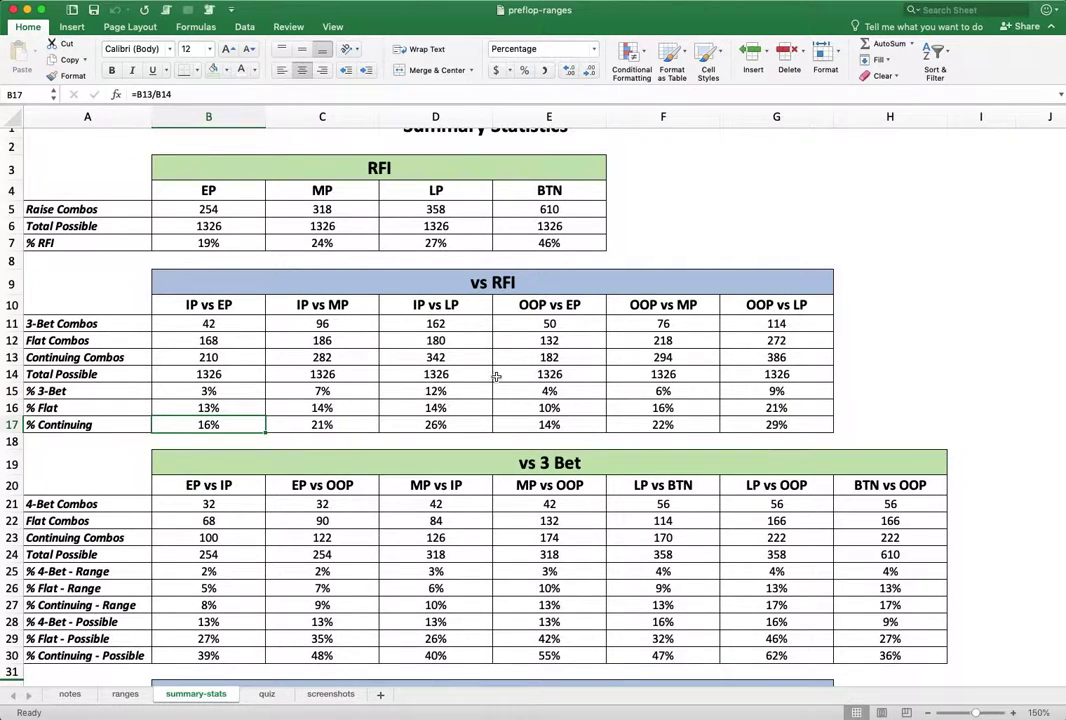
# Examine the 4-Bet Combos, Continuing Combos and Total Possible for MP vs OOP in the vs 3 Bet table
pyautogui.scroll(-5, 497, 375)
pyautogui.scroll(-2, 497, 375)
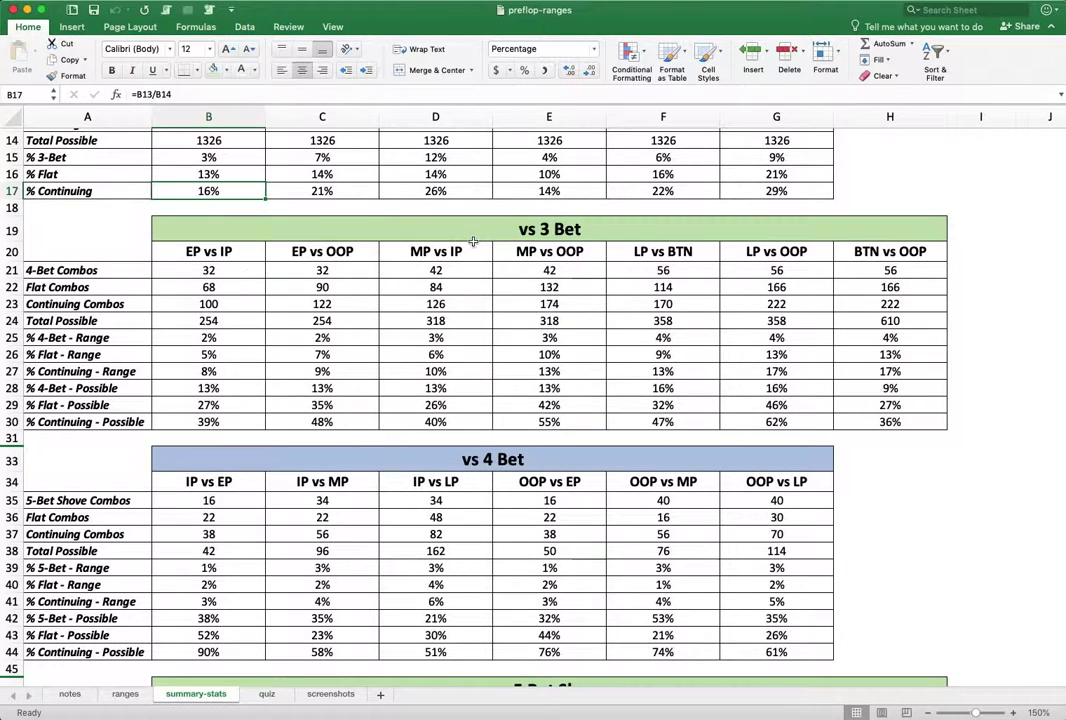
pyautogui.click(571, 252)
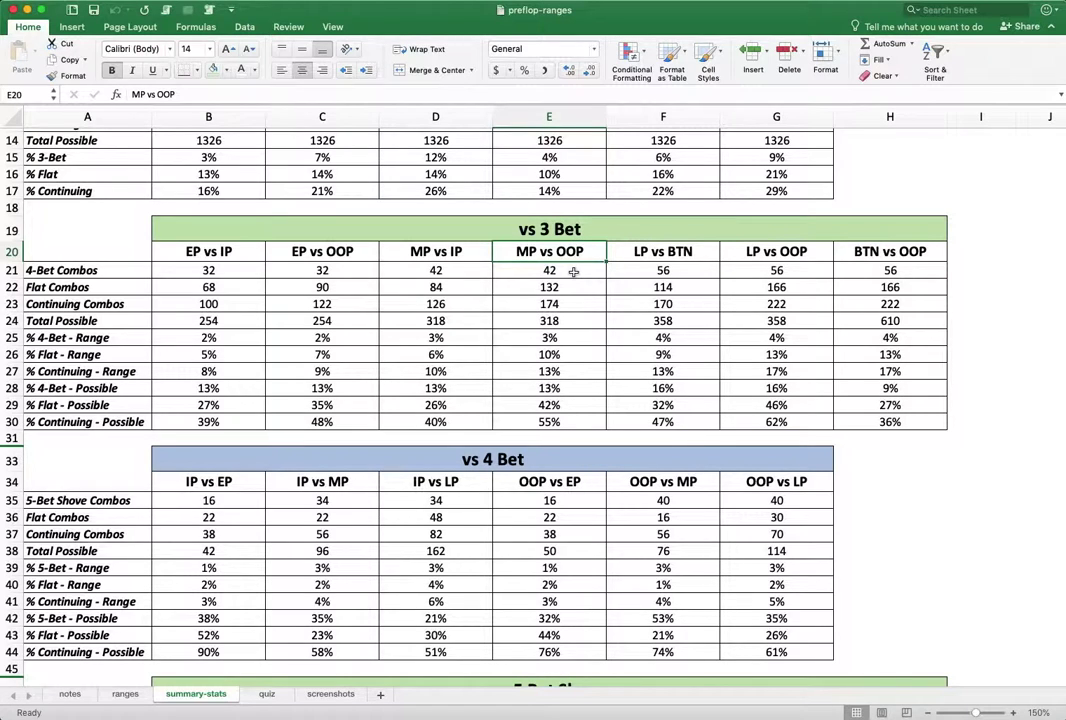
pyautogui.click(573, 271)
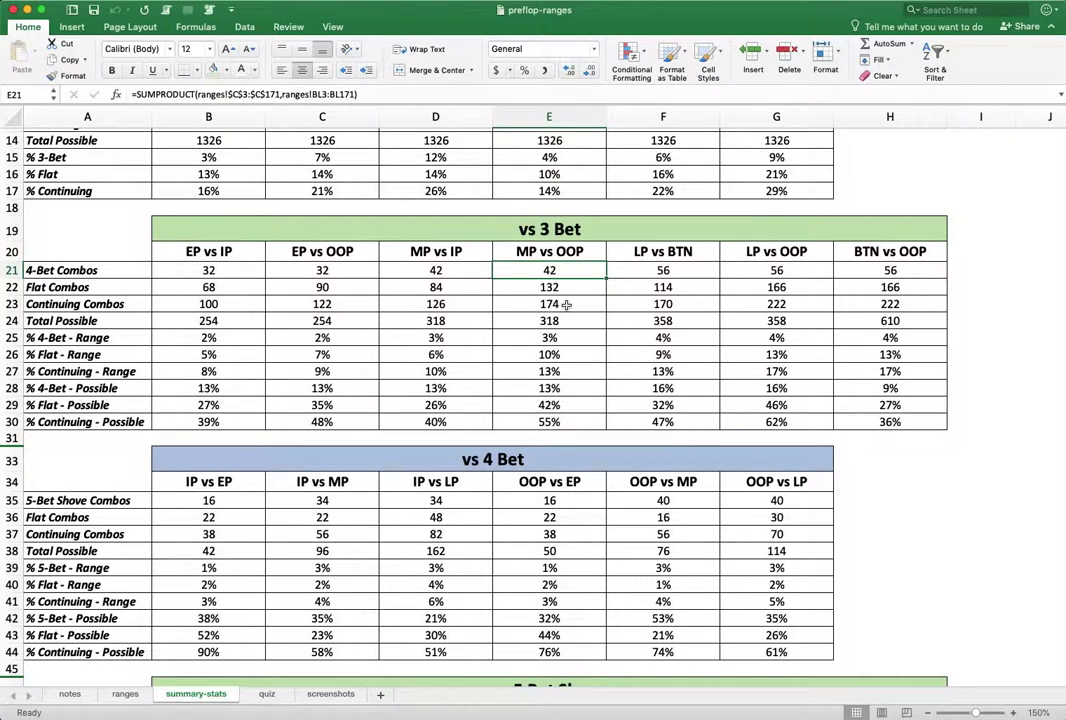
pyautogui.click(566, 305)
pyautogui.click(576, 320)
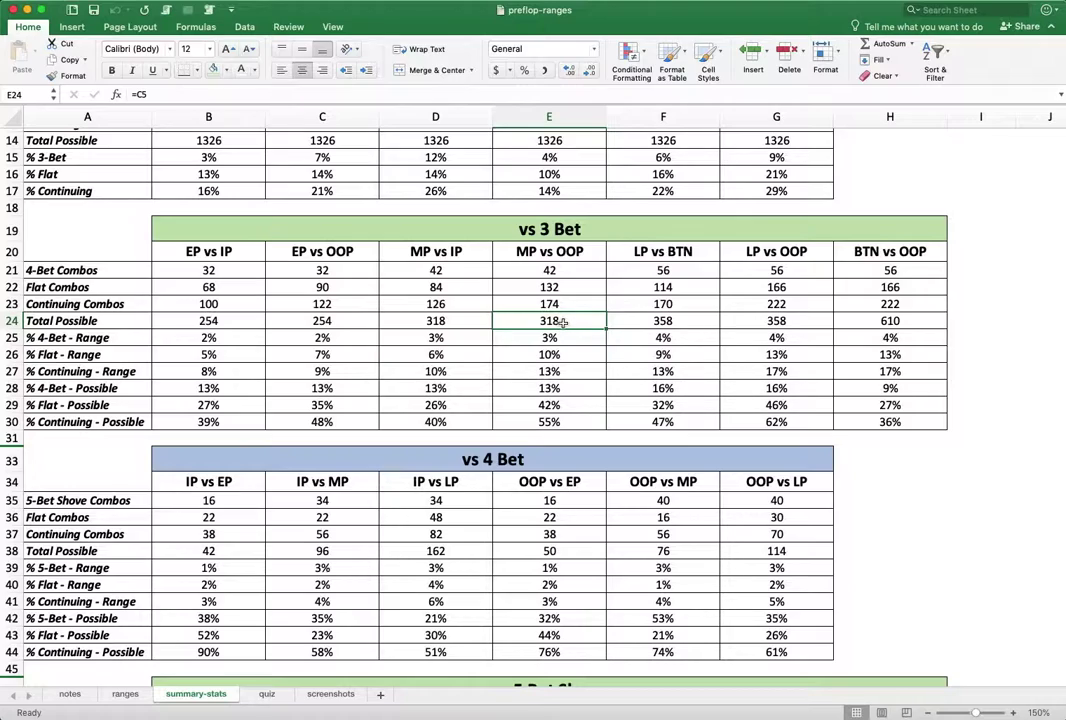
# Compare the MP Raise Combos in the RFI table with the MP vs OOP Total Possible under vs 3 Bet
pyautogui.scroll(5, 563, 321)
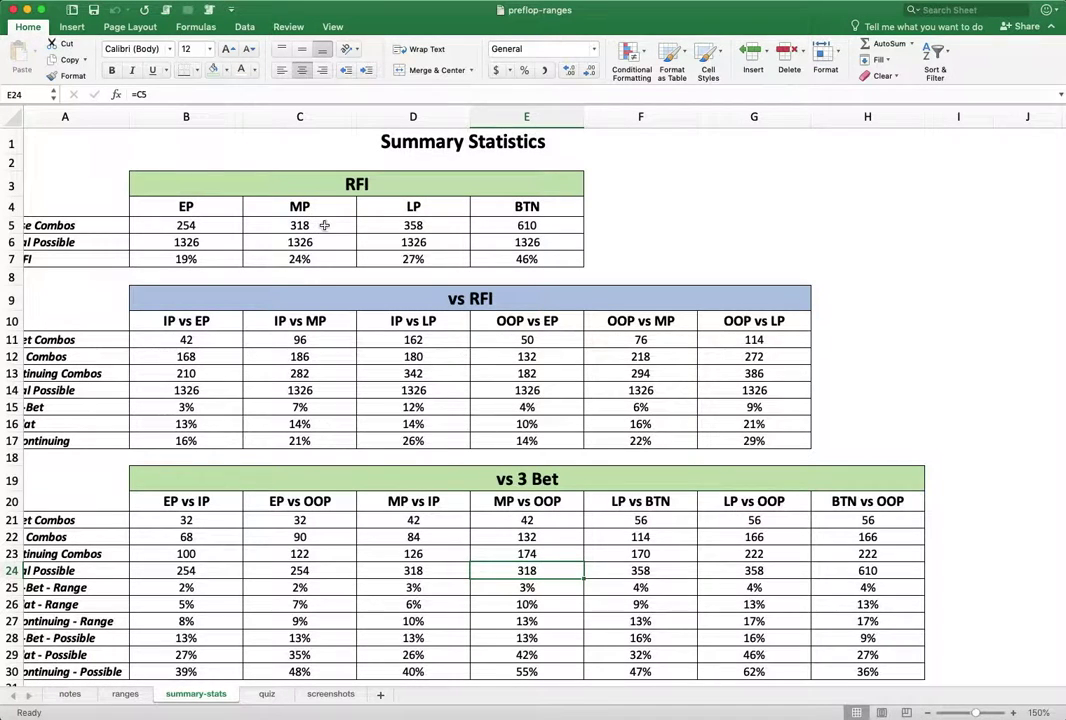
pyautogui.scroll(-3, 554, 505)
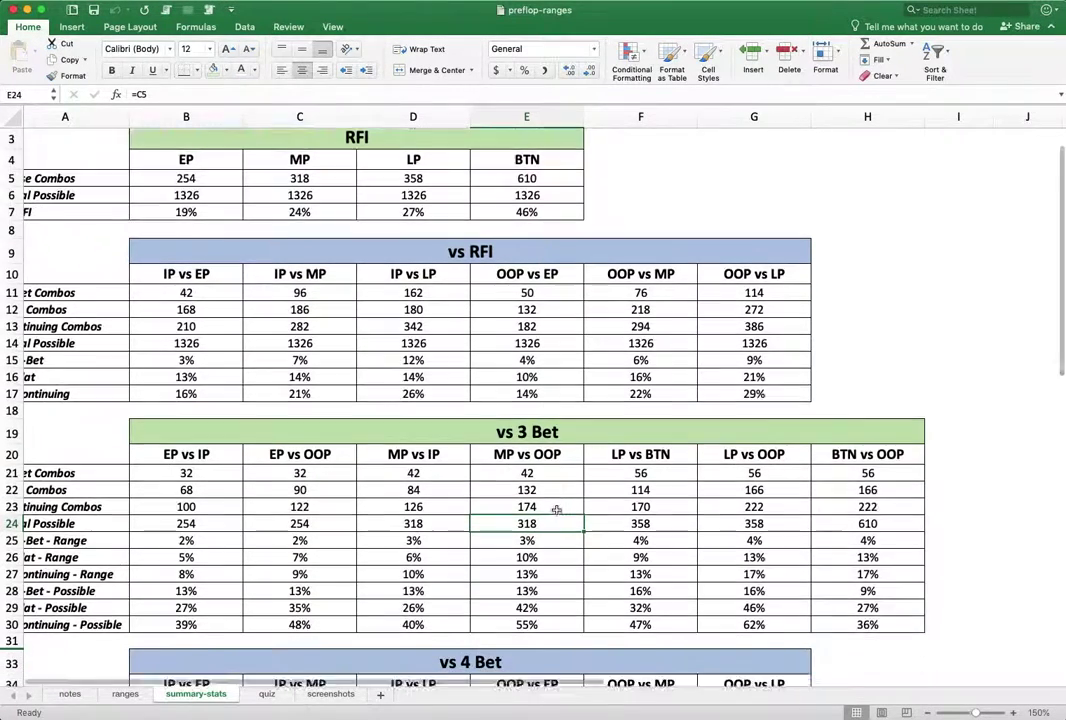
pyautogui.scroll(-3, 550, 483)
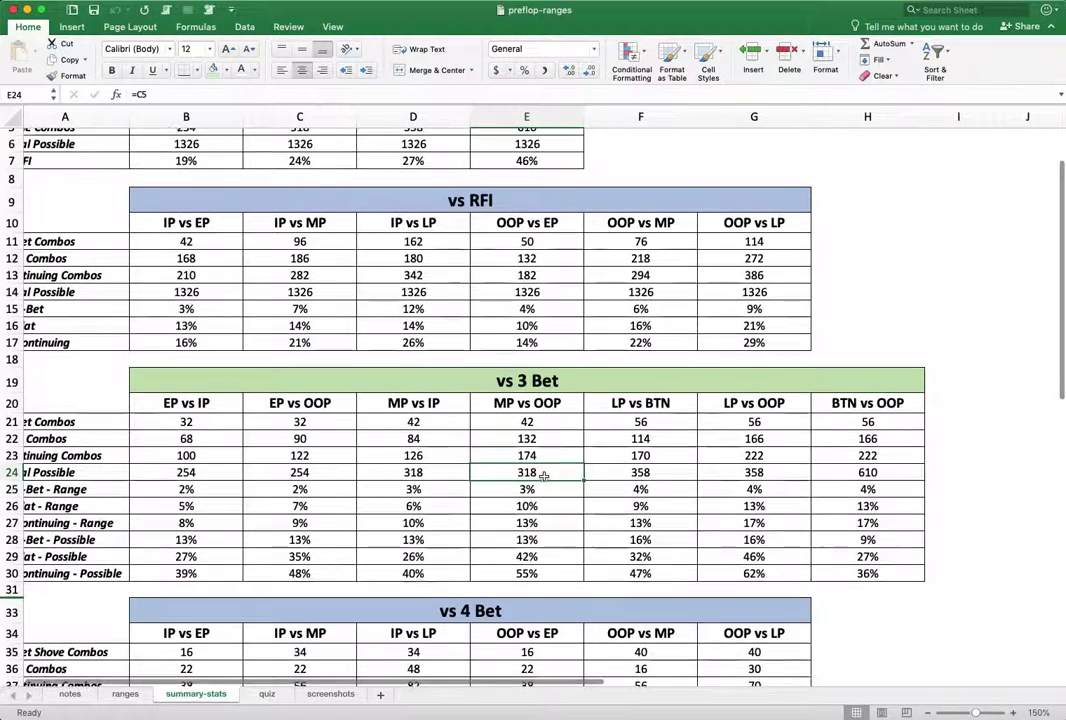
pyautogui.hscroll(-2, 528, 437)
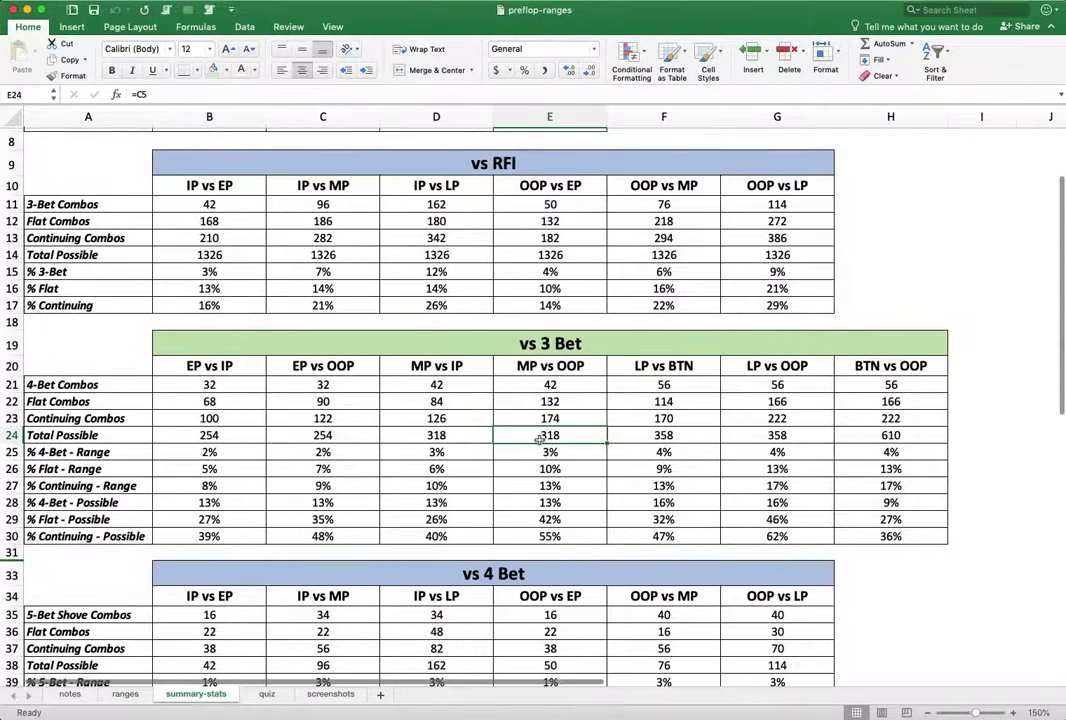
pyautogui.scroll(-1, 540, 430)
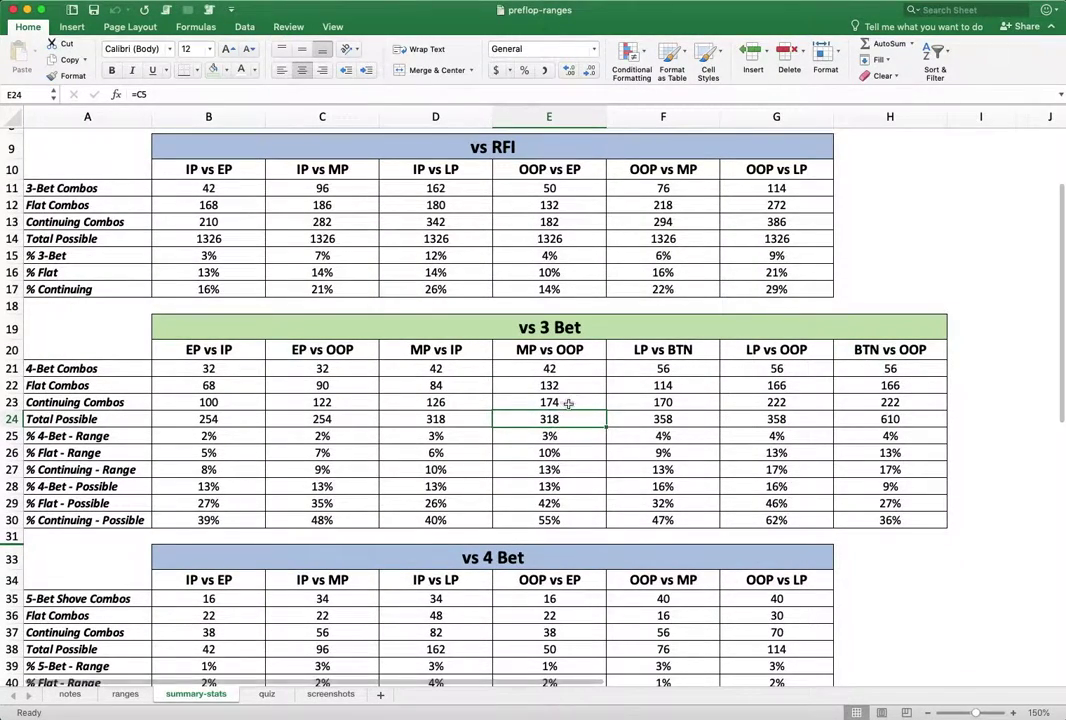
# Check the MP vs OOP Continuing Combos against its % Continuing - Possible and % Continuing - Range cells
pyautogui.click(565, 403)
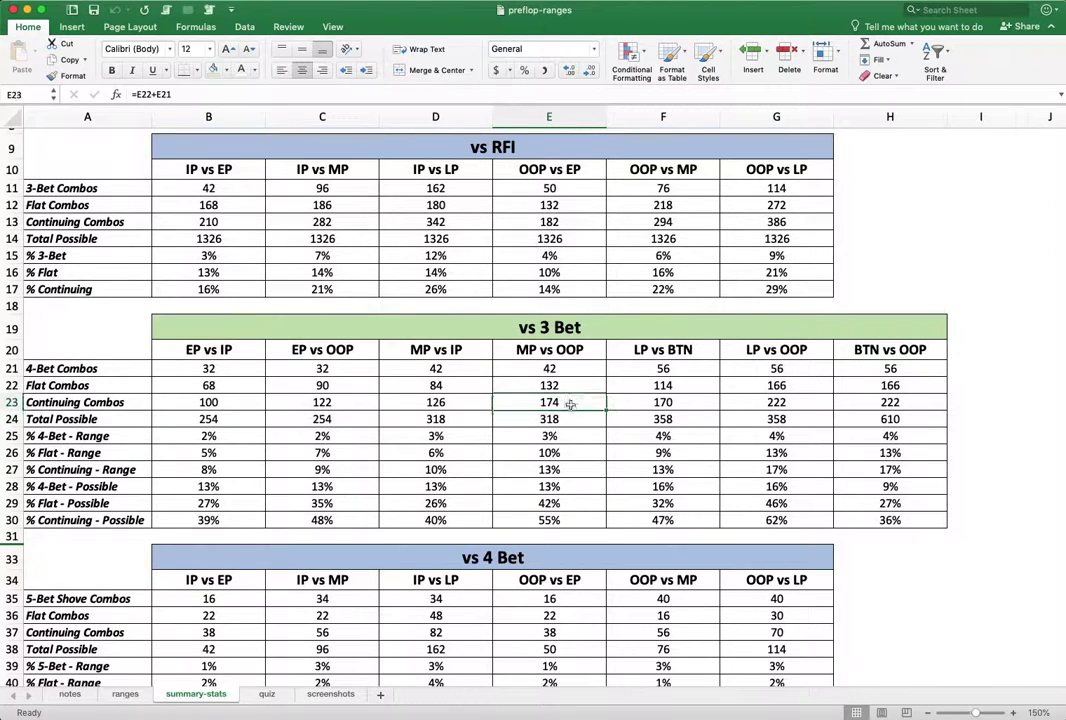
pyautogui.click(557, 521)
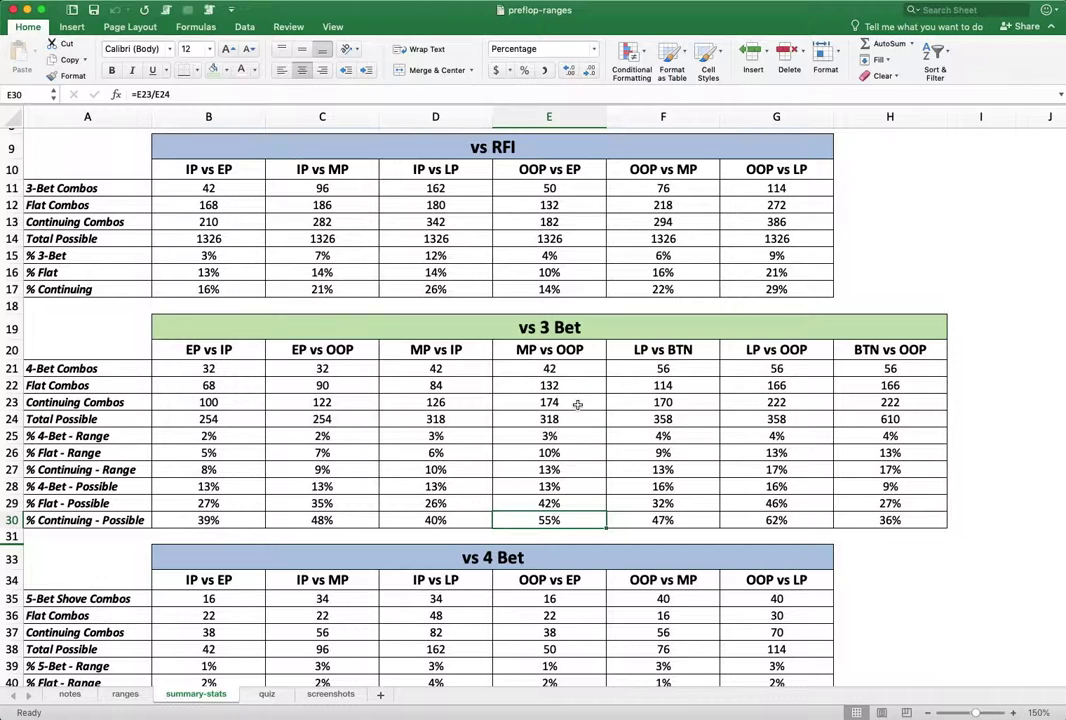
pyautogui.click(577, 404)
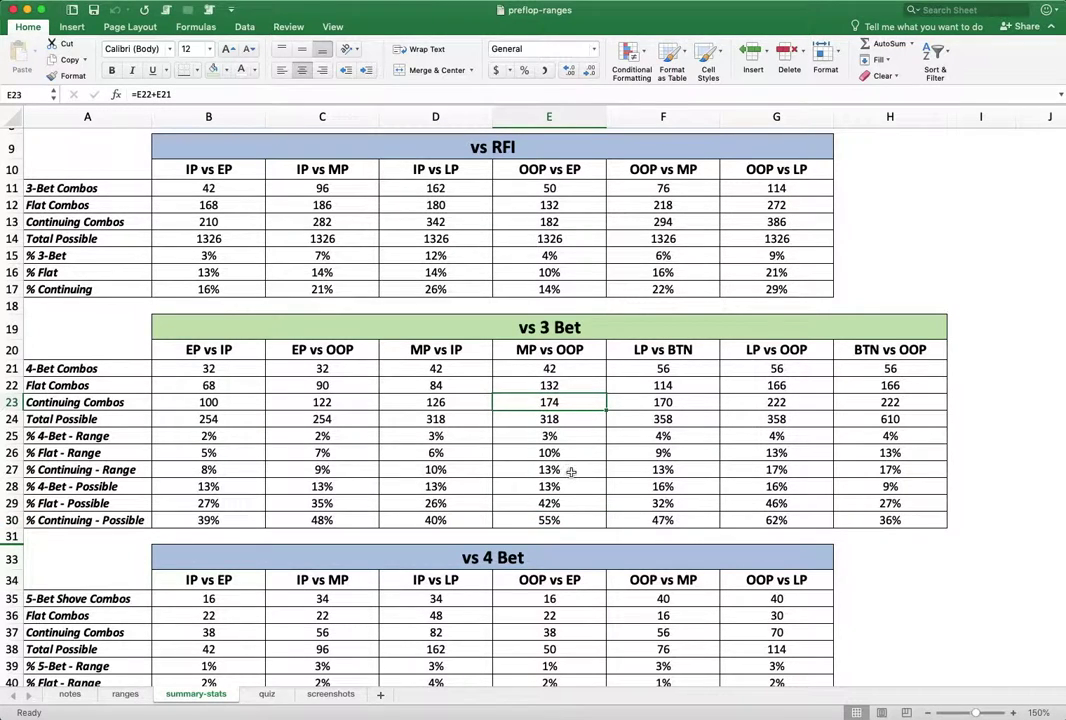
pyautogui.click(552, 470)
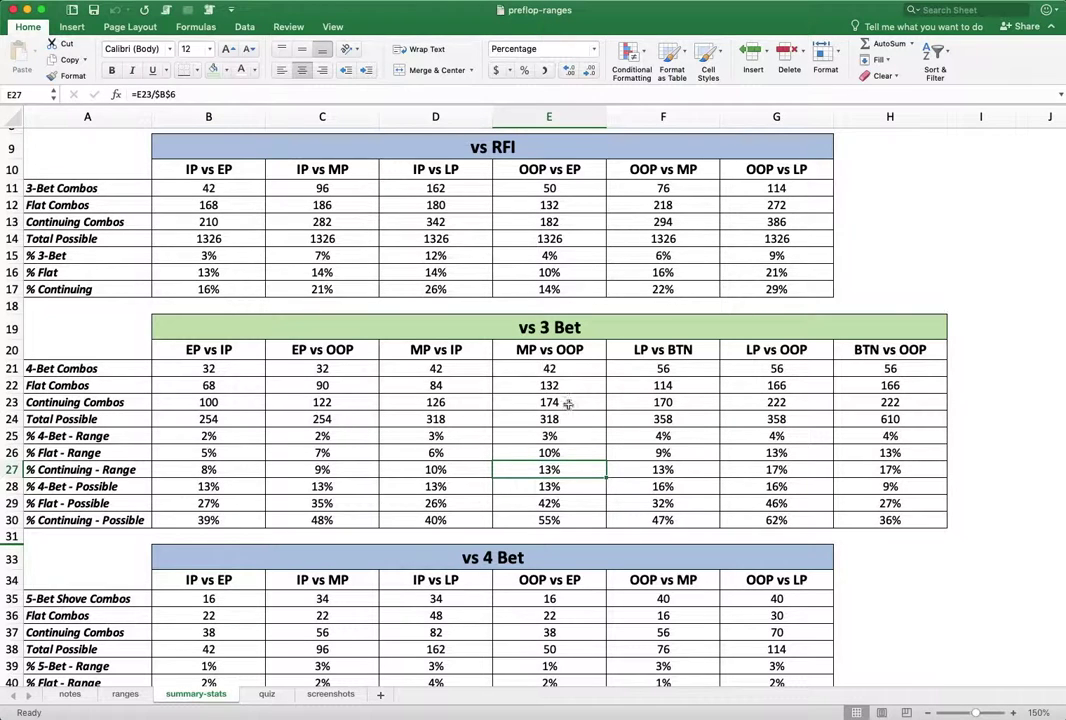
pyautogui.click(565, 402)
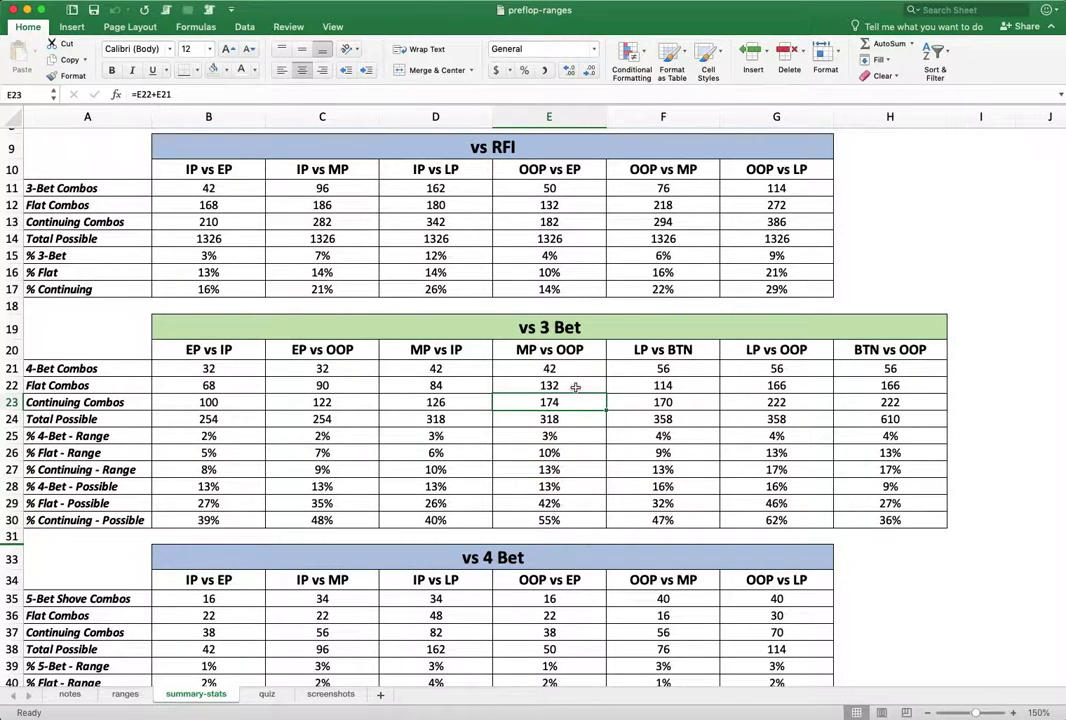
# Review the MP vs OOP Flat and 4-Bet Combos with their Possible percentages and the three Range percentages
pyautogui.click(570, 385)
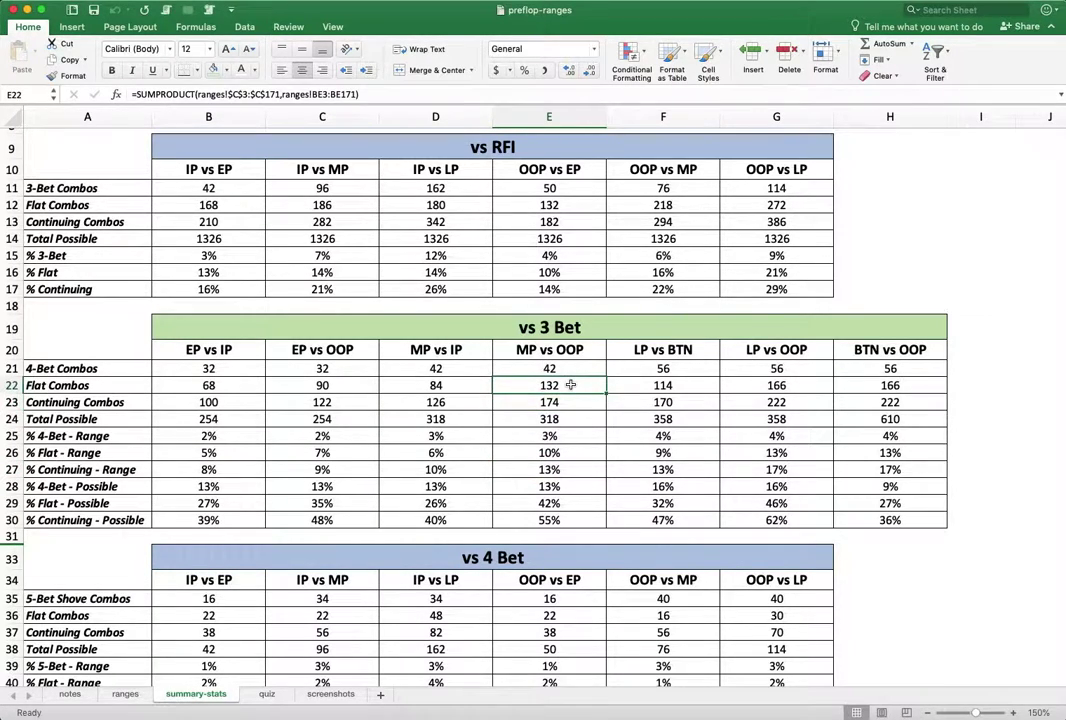
pyautogui.click(566, 371)
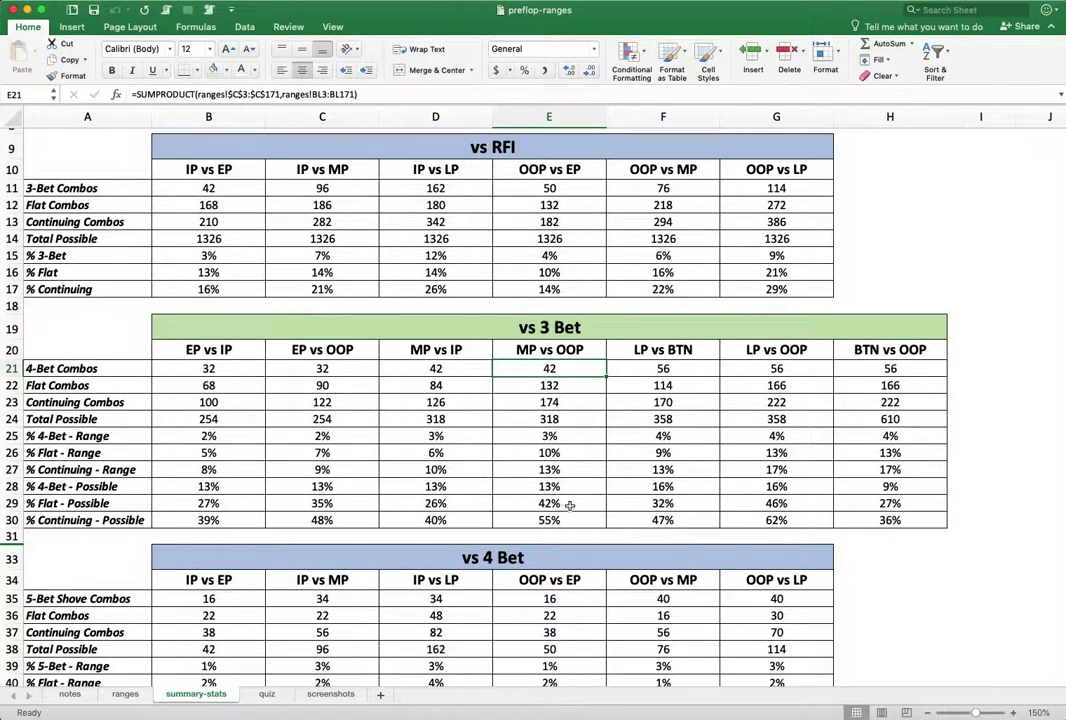
pyautogui.scroll(-1, 562, 407)
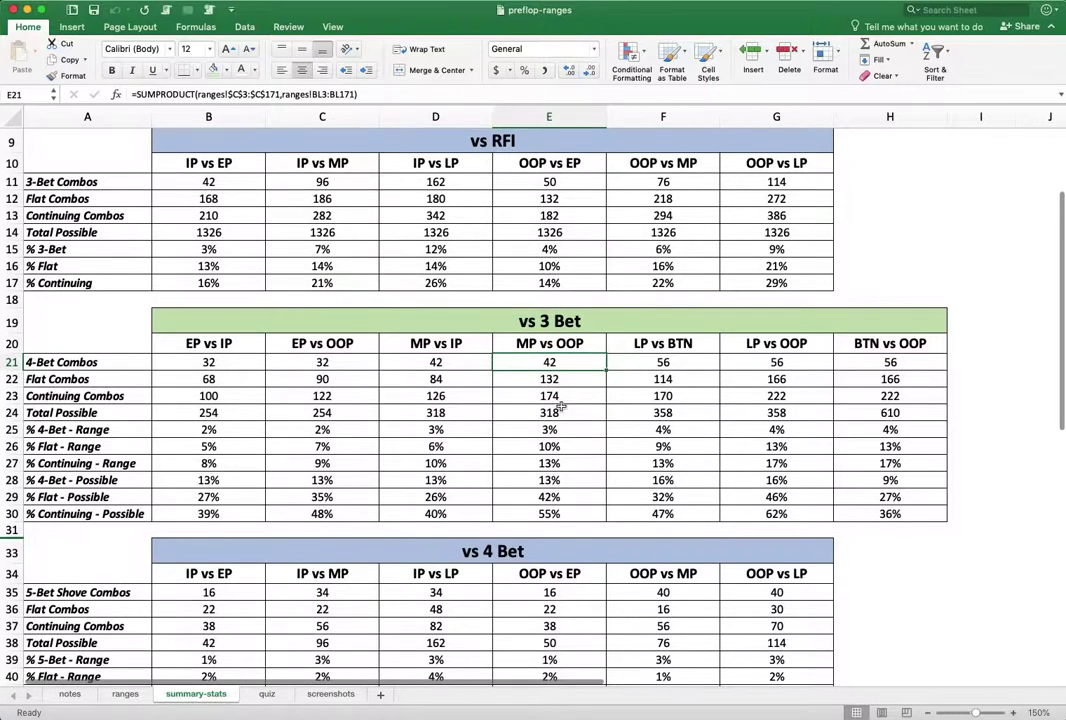
pyautogui.click(570, 496)
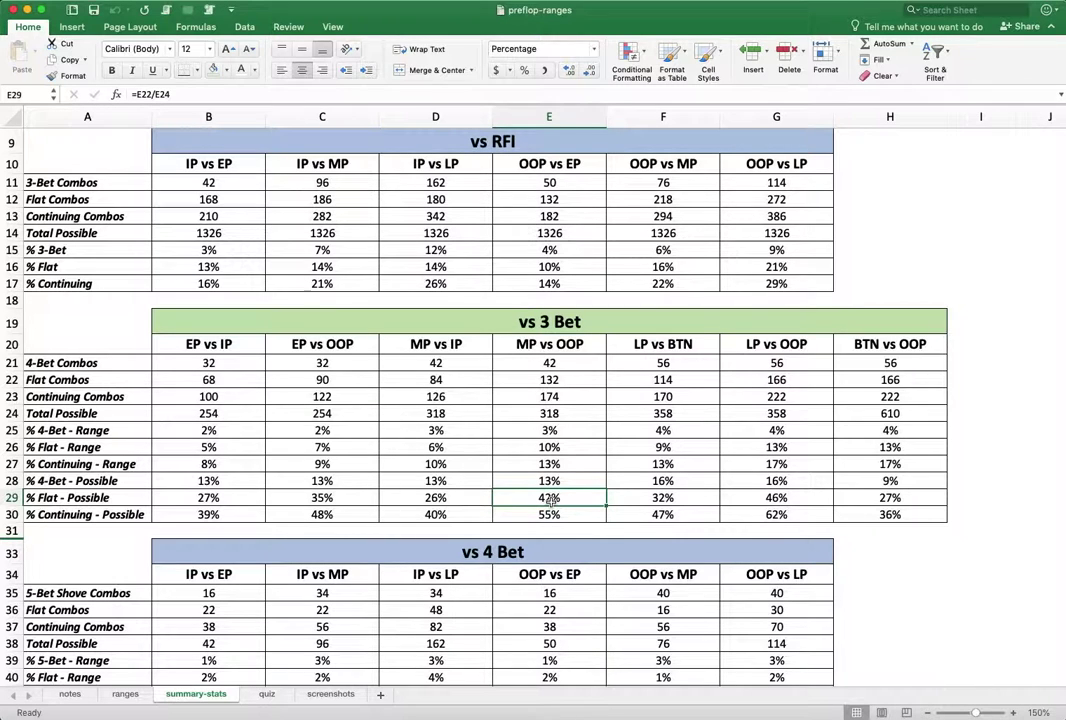
pyautogui.click(570, 482)
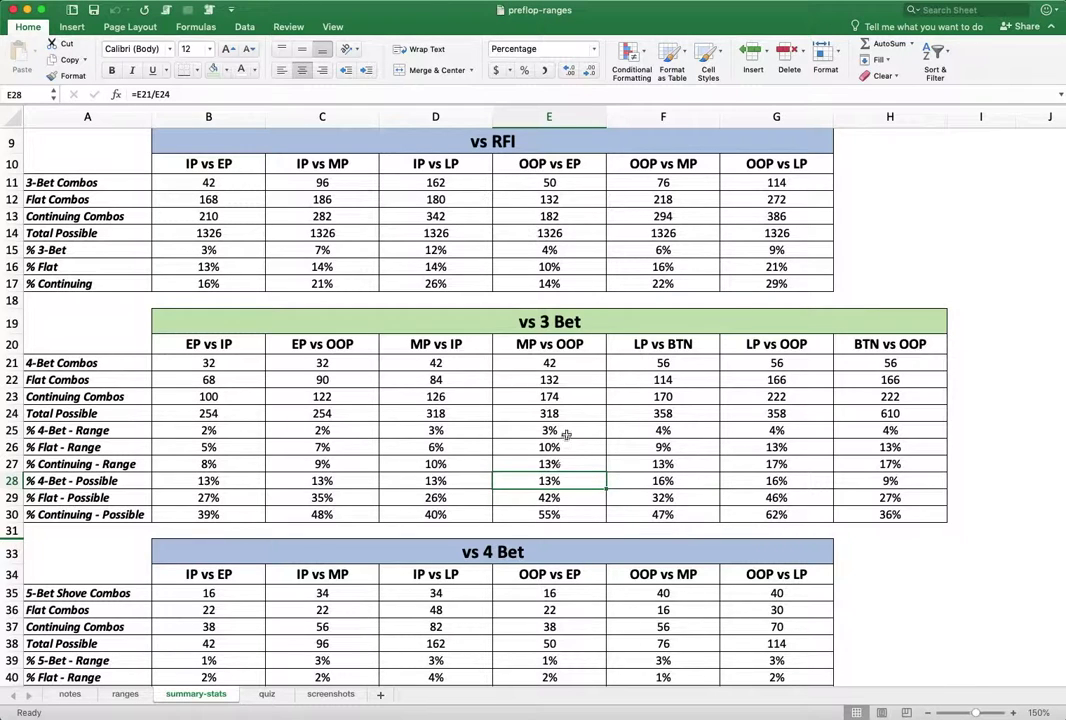
pyautogui.moveTo(549, 430); pyautogui.dragTo(550, 464)
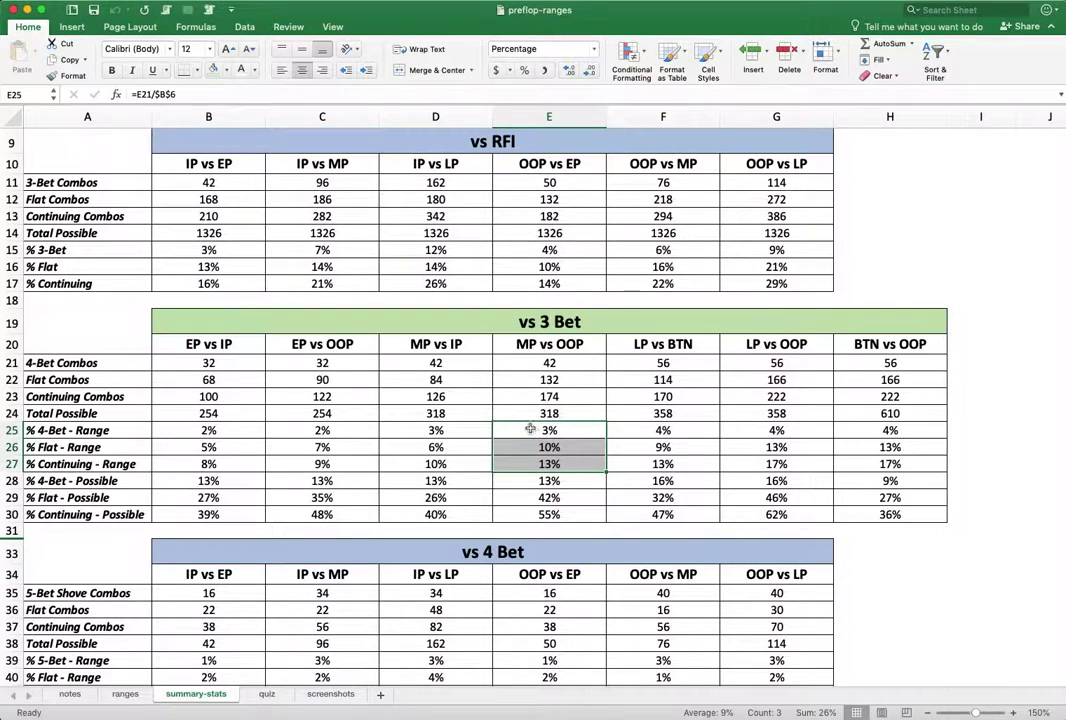
pyautogui.click(405, 478)
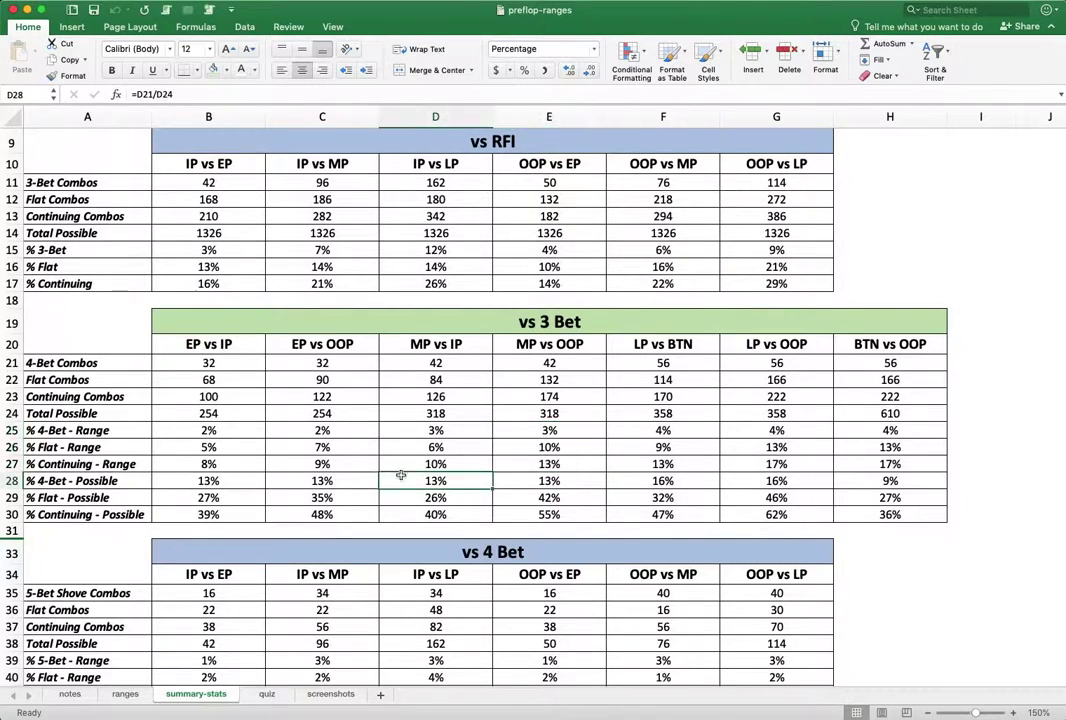
# Review the vs 4 Bet and vs 5 Bet Shove tables, inspecting % Continuing - Possible for IP vs EP under vs 4 Bet
pyautogui.scroll(-3, 404, 476)
pyautogui.scroll(-5, 400, 474)
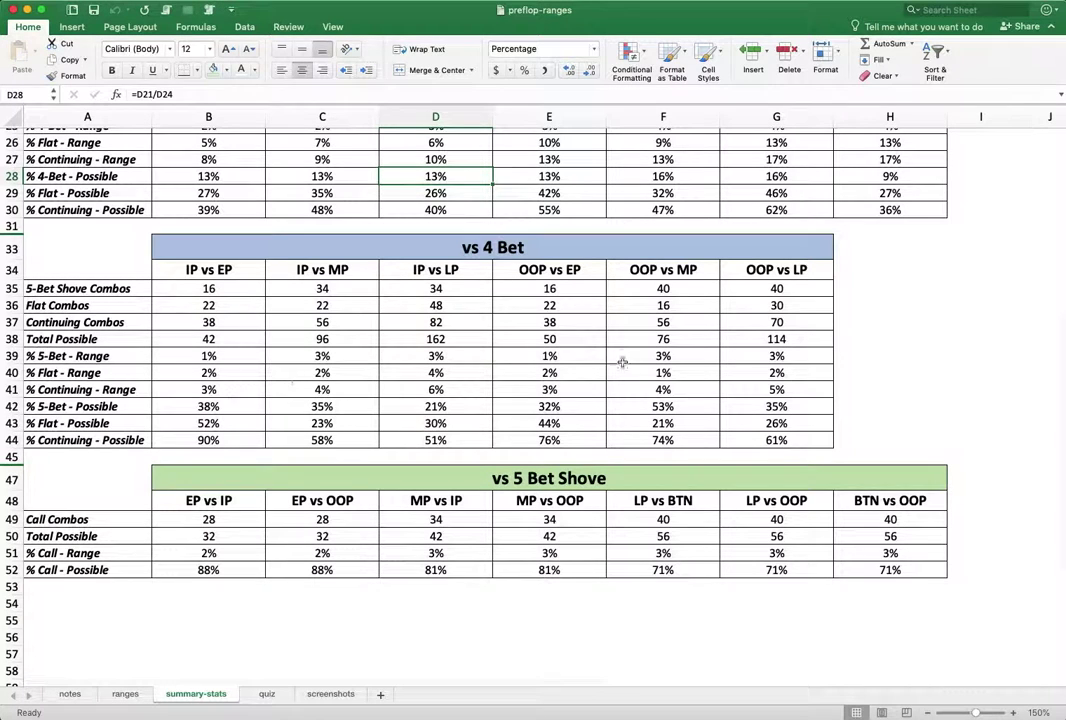
pyautogui.scroll(3, 426, 403)
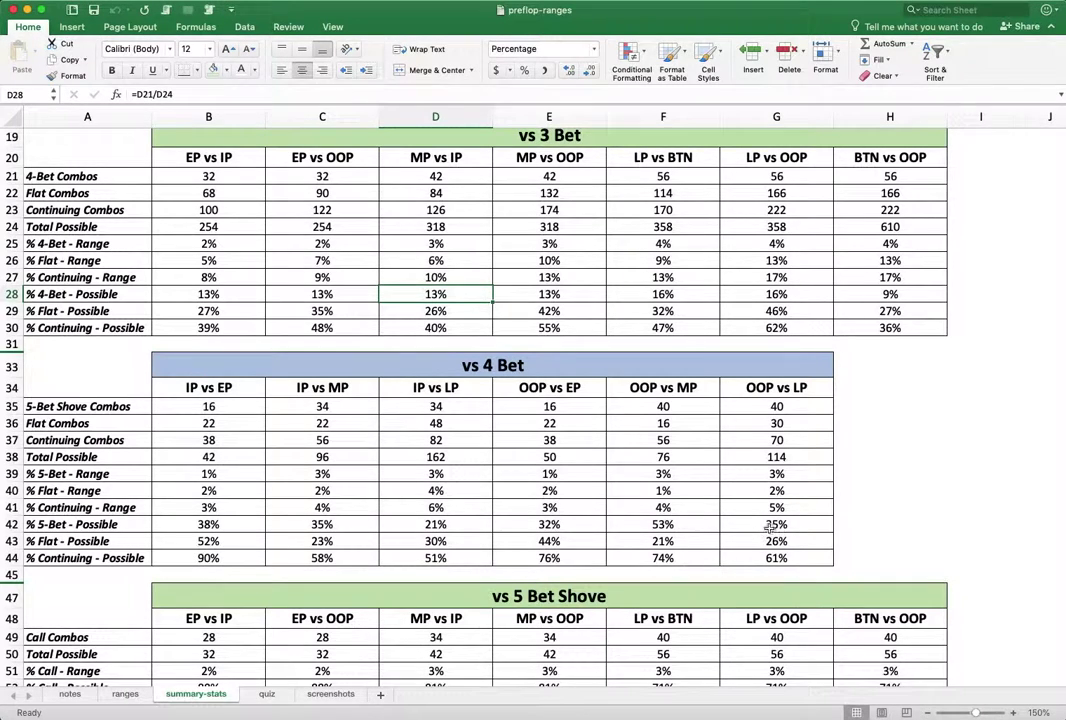
pyautogui.hscroll(1, 168, 535)
pyautogui.hscroll(-1, 174, 535)
pyautogui.click(205, 559)
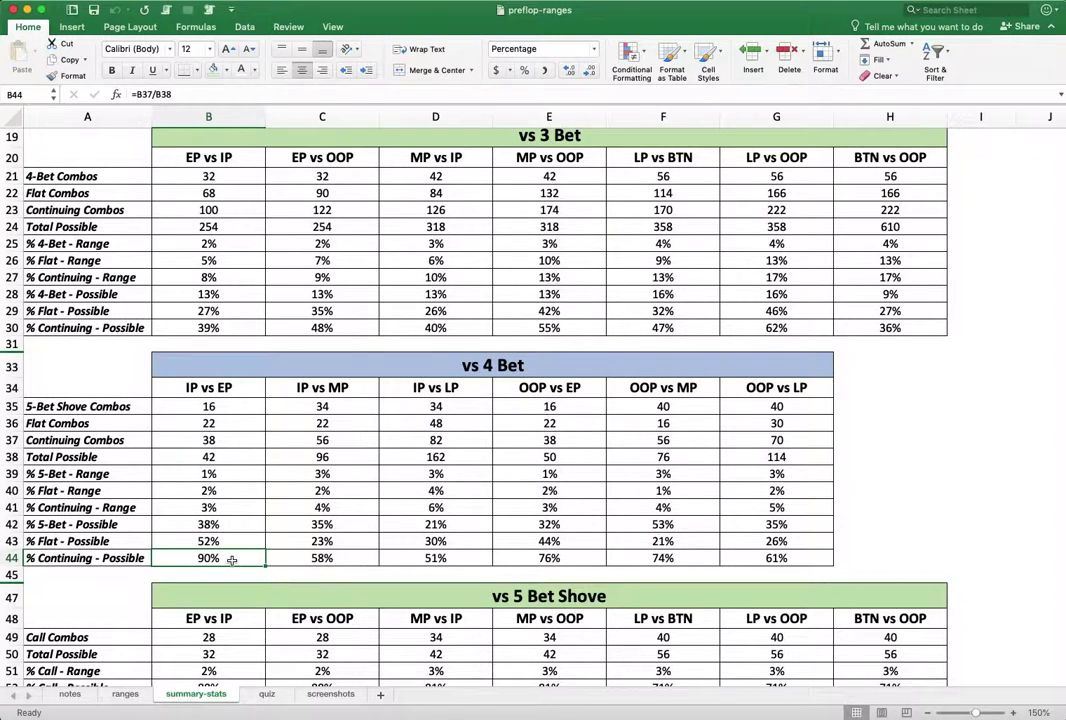
pyautogui.scroll(1, 231, 560)
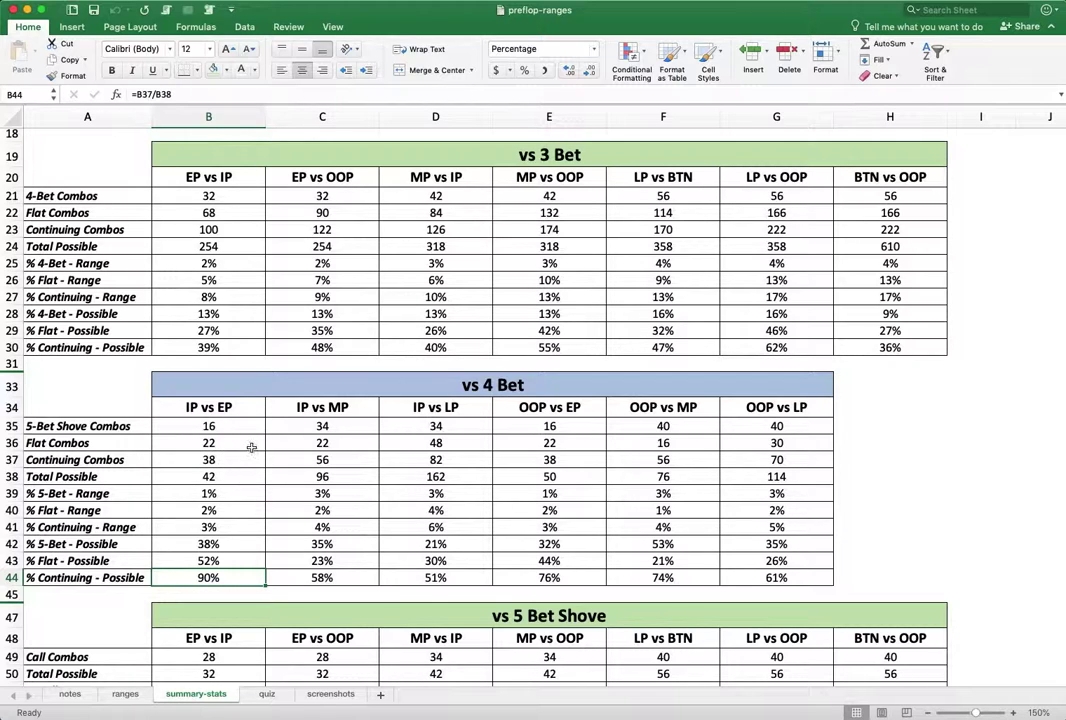
pyautogui.scroll(-3, 255, 448)
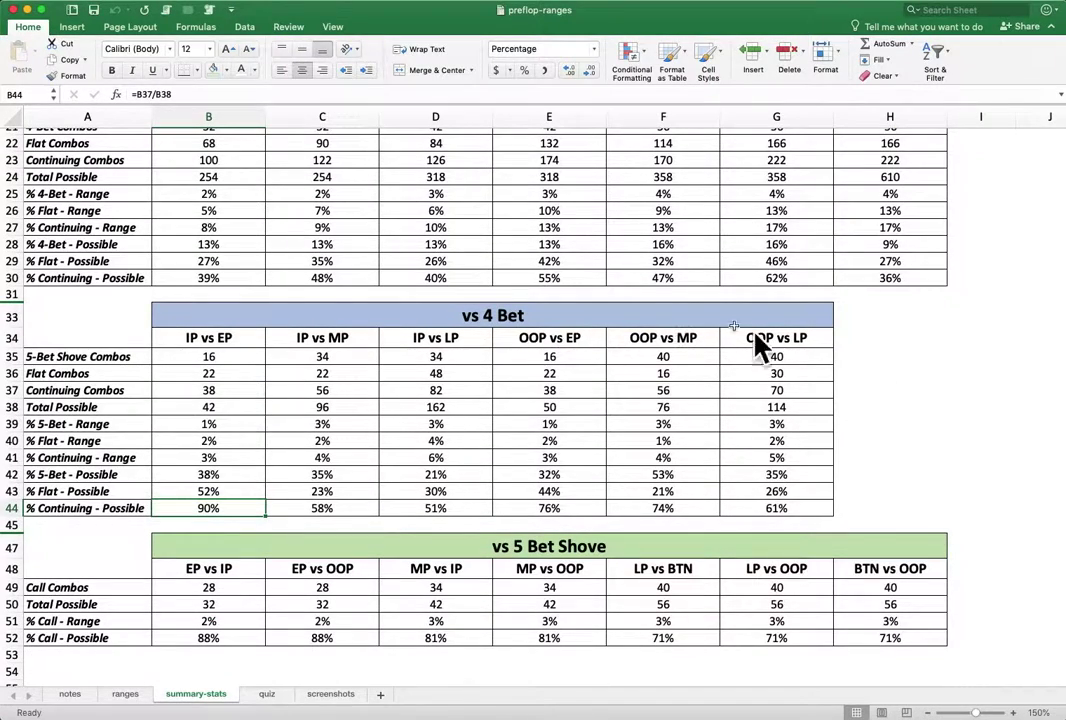
# Look back over the upper summary tables, glance at the screenshots sheet and open the quiz sheet
pyautogui.scroll(10, 309, 578)
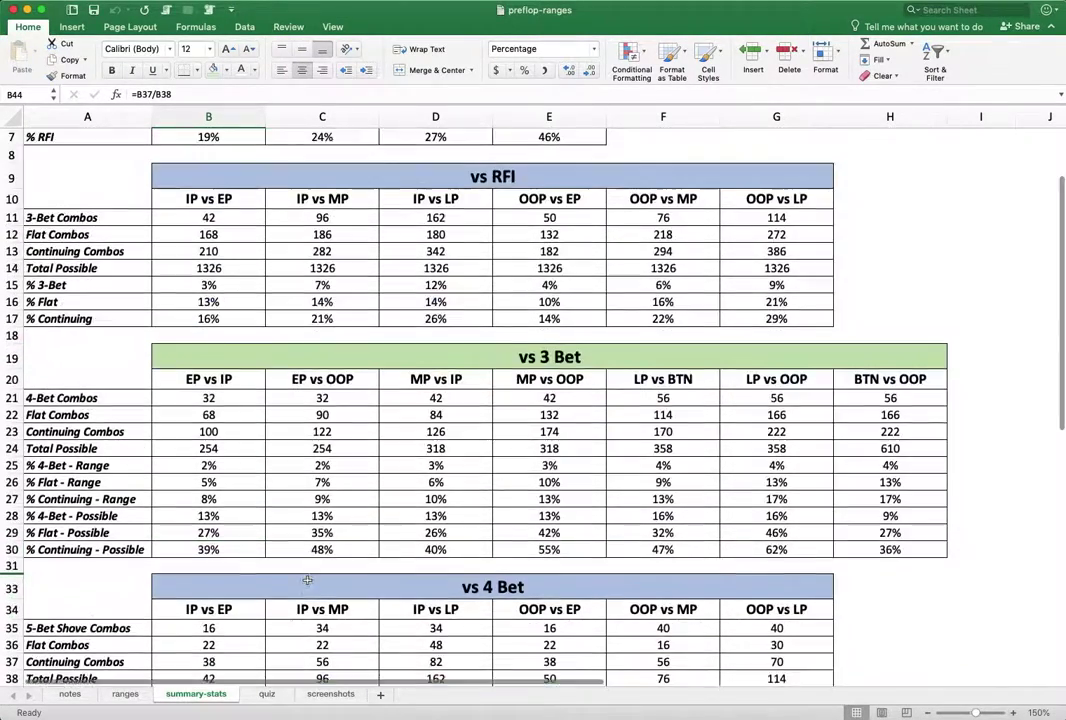
pyautogui.scroll(2, 309, 578)
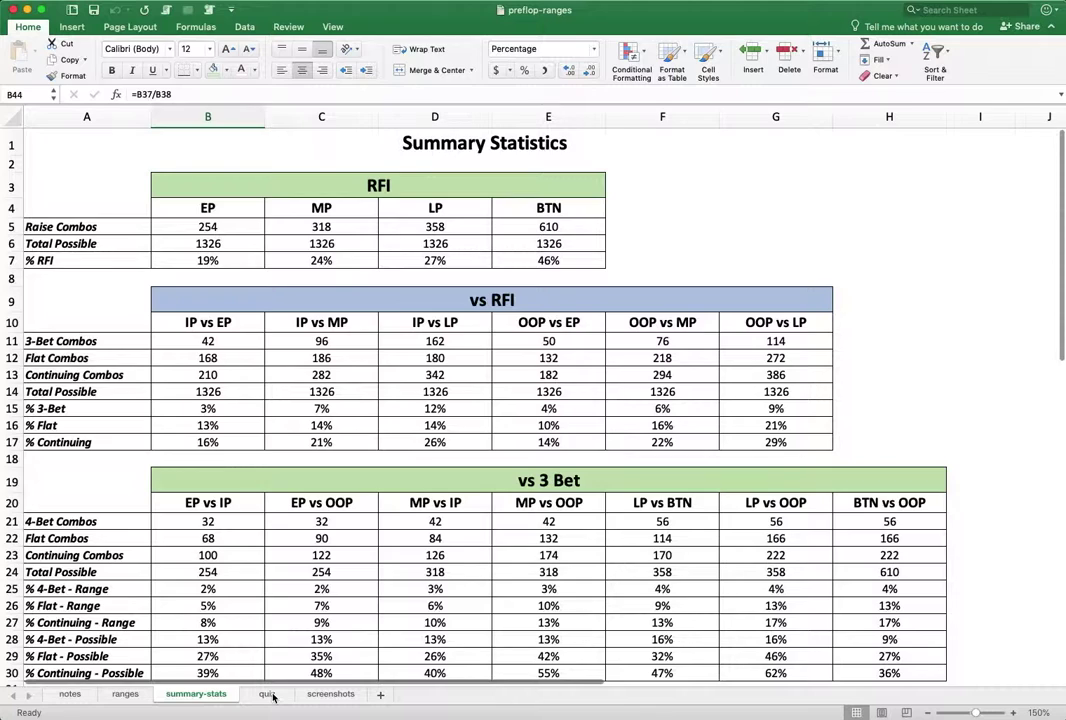
pyautogui.click(268, 694)
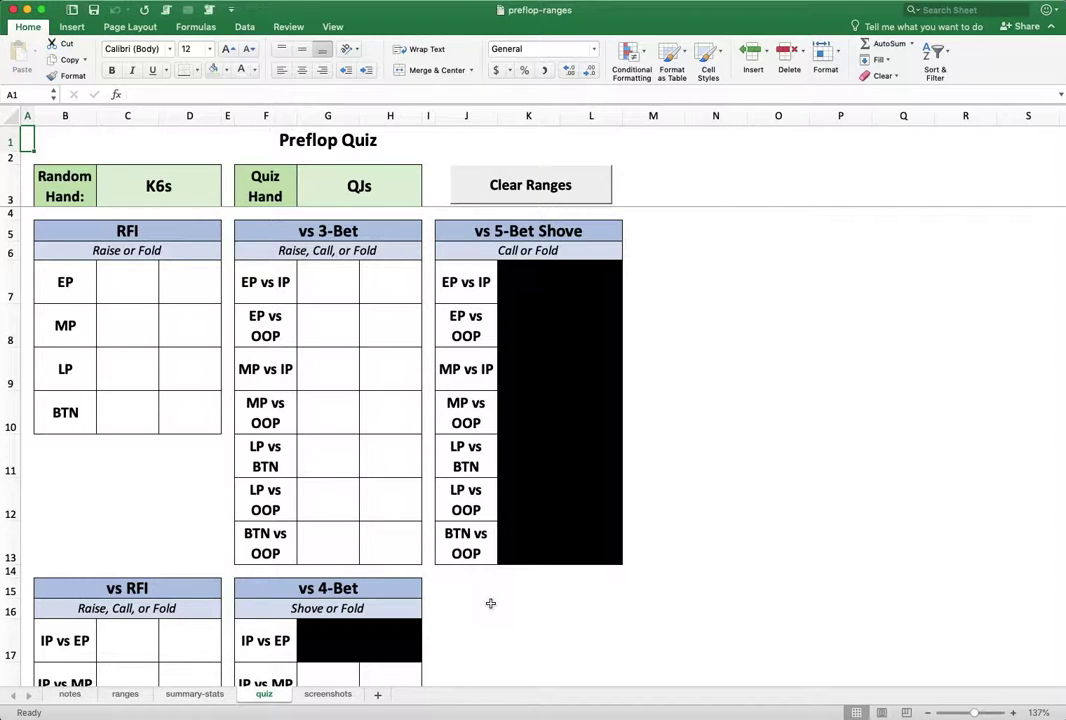
pyautogui.click(327, 695)
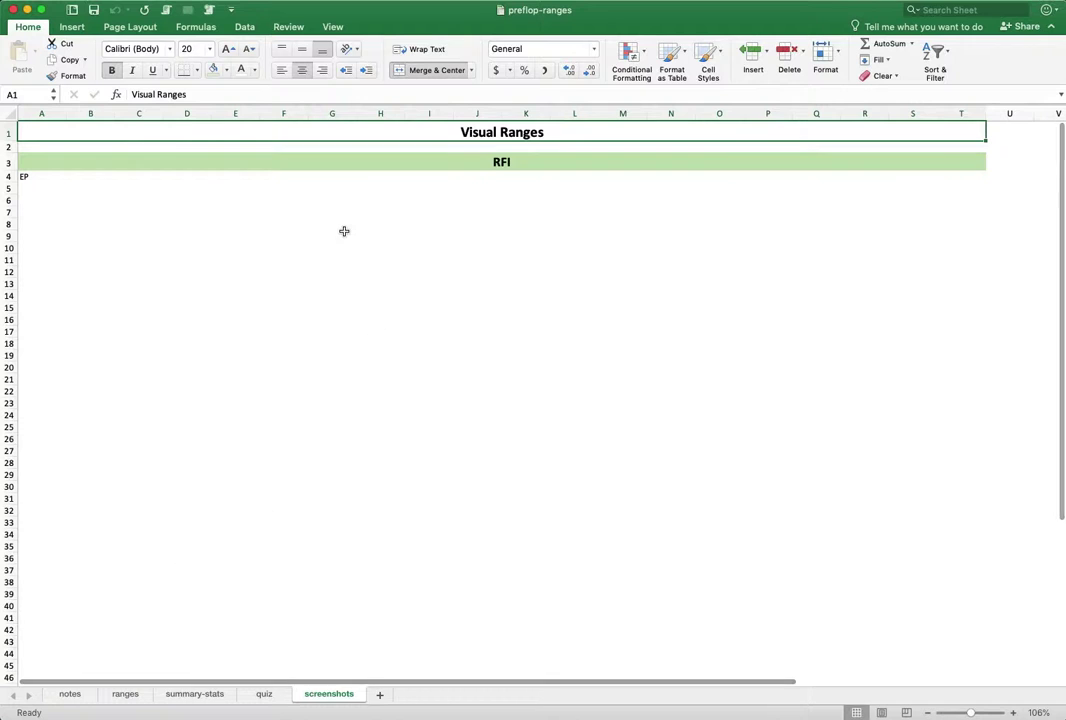
pyautogui.click(268, 694)
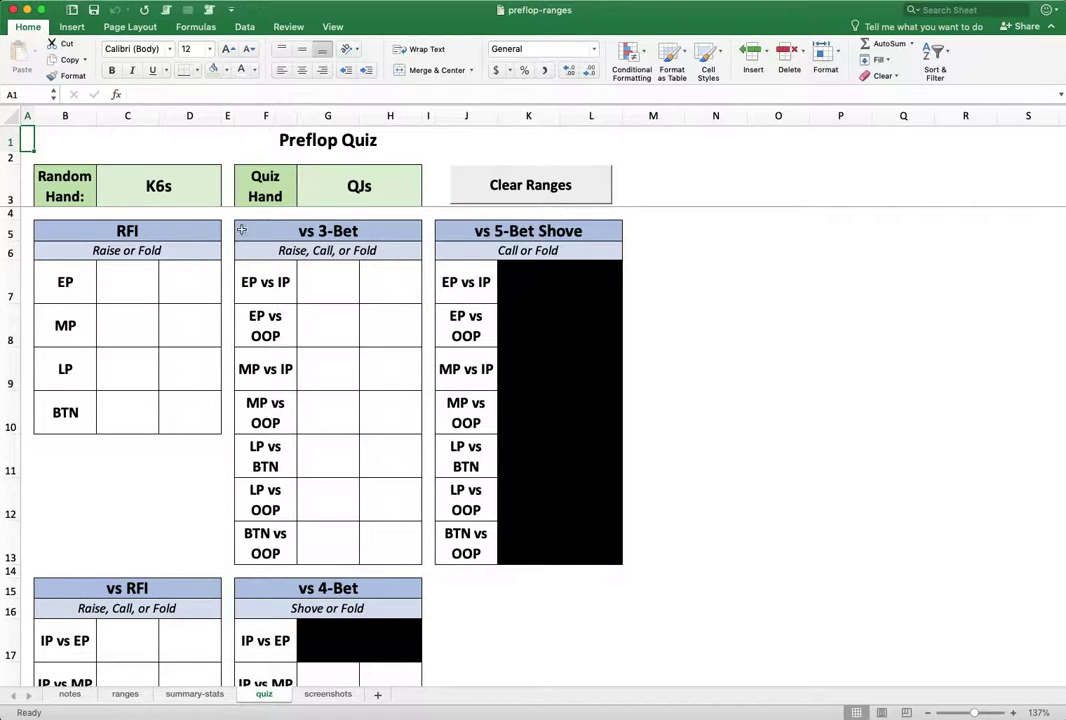
# Recalculate the quiz sheet several times to draw new random hands and inspect the Random Hand formula
pyautogui.click(145, 692)
pyautogui.click(263, 693)
pyautogui.click(136, 142)
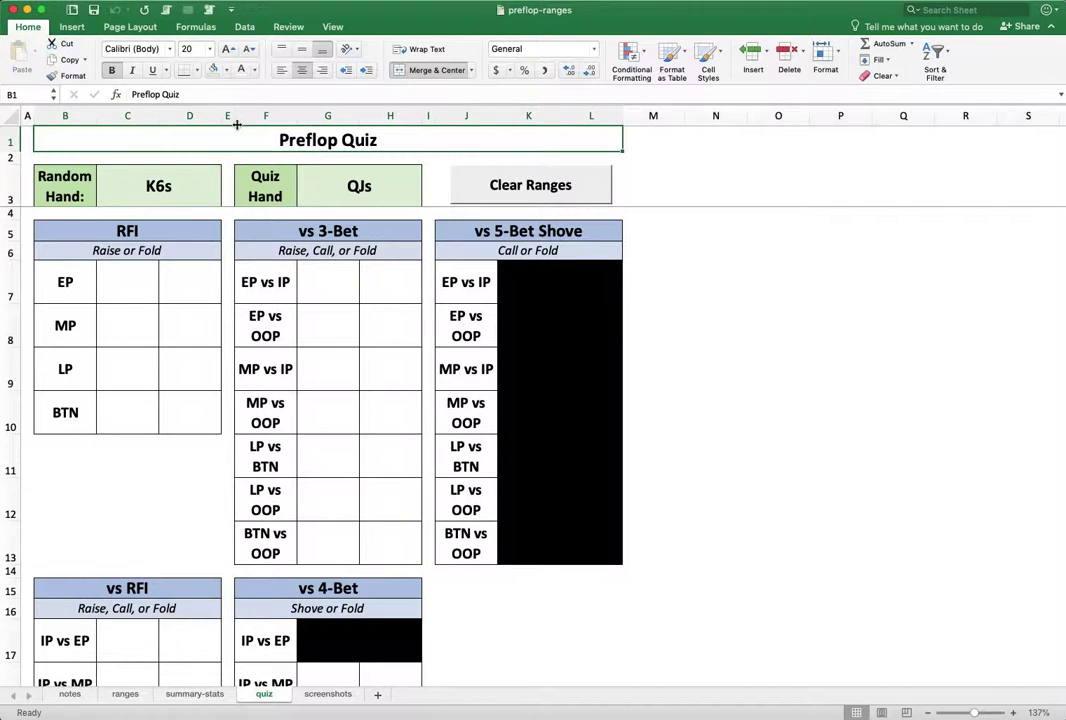
pyautogui.press('F9')
pyautogui.press('F9')
pyautogui.press('F9')
pyautogui.press('F9')
pyautogui.press('F9')
pyautogui.press('F9')
pyautogui.click(175, 183)
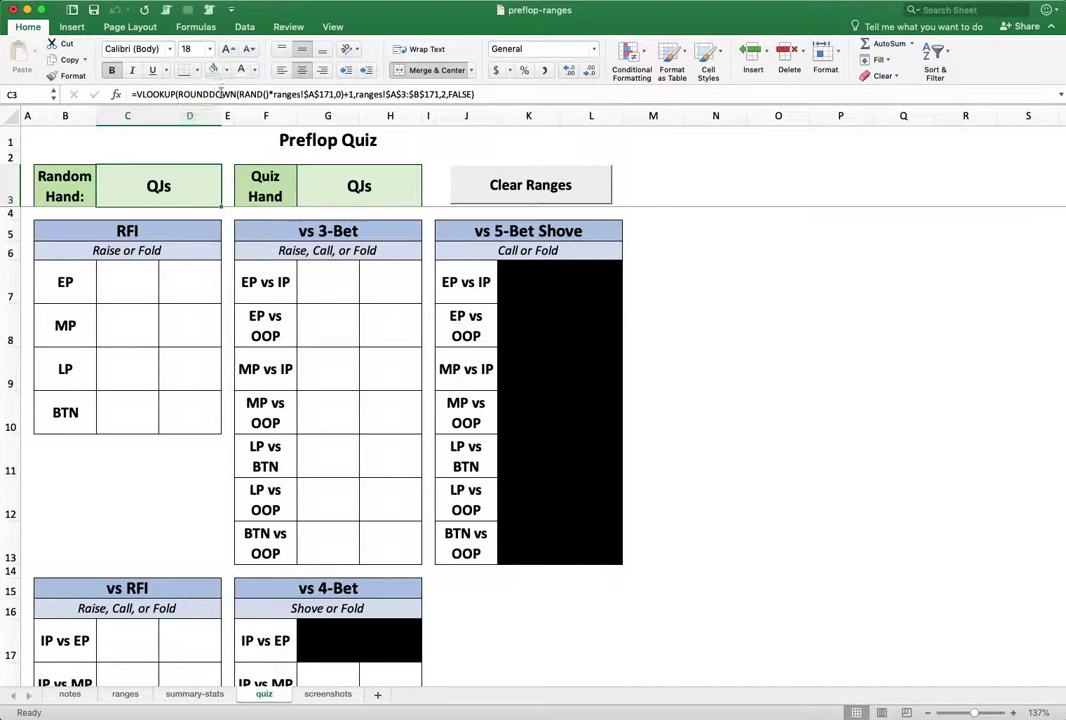
pyautogui.click(143, 147)
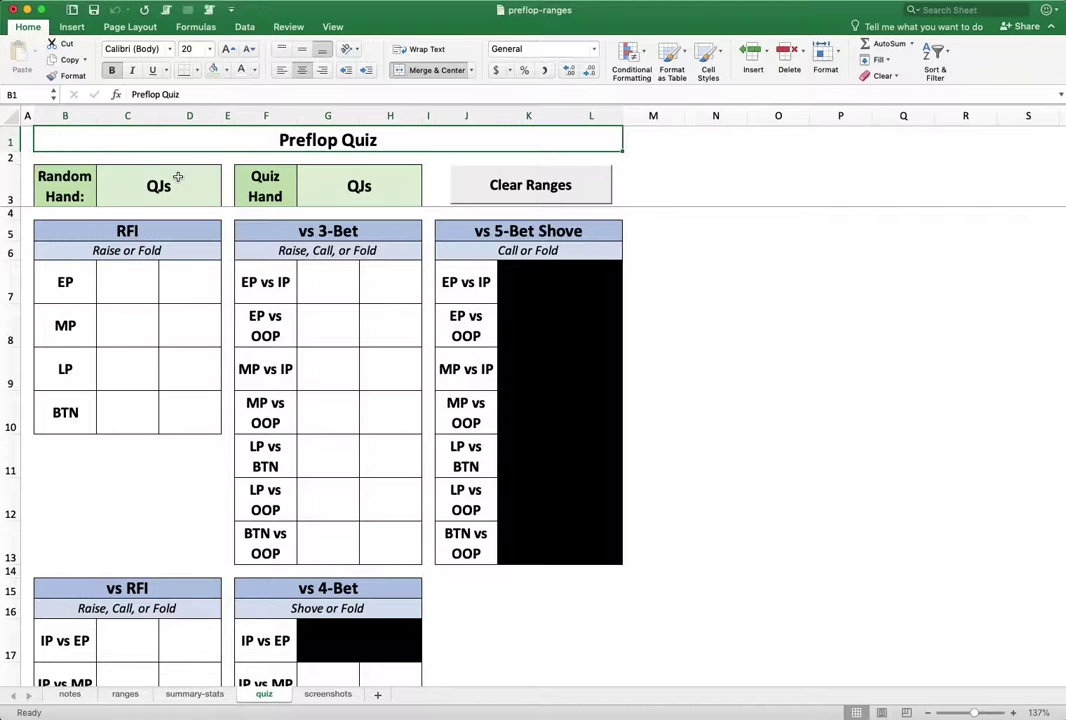
# Keep redrawing the random hand until it gives QTs
pyautogui.press('F9')
pyautogui.press('F9')
pyautogui.press('F9')
pyautogui.click(130, 285)
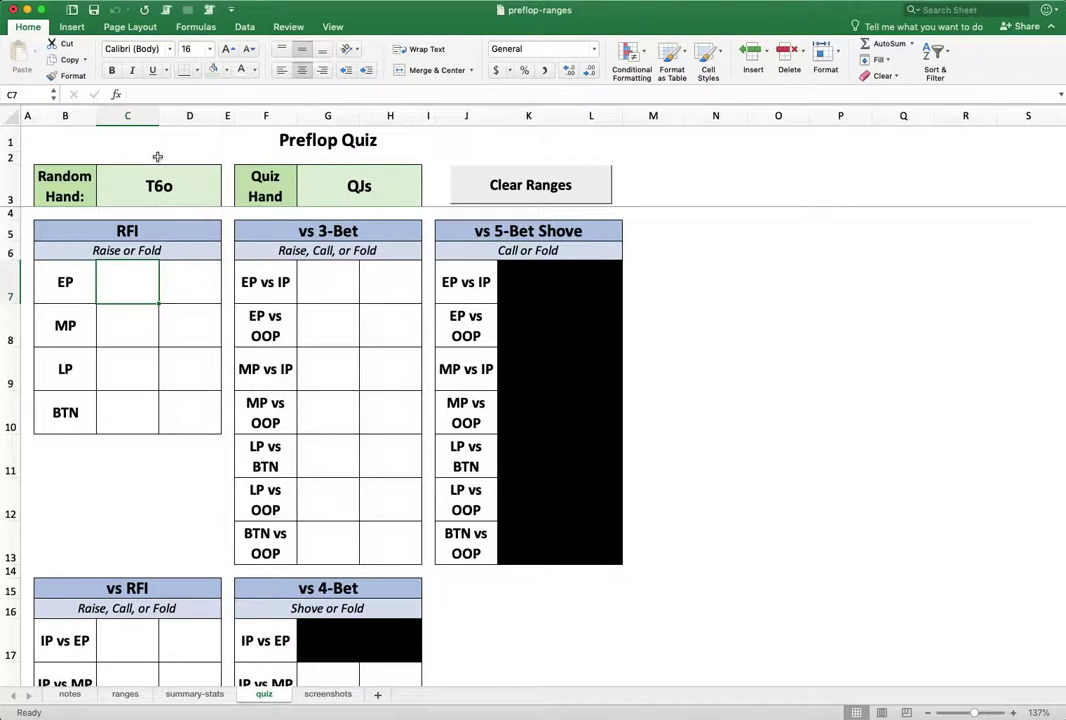
pyautogui.press('F9')
pyautogui.press('F9')
pyautogui.press('F9')
pyautogui.press('F9')
pyautogui.press('F9')
# Set the Quiz Hand to QTs
pyautogui.click(330, 185)
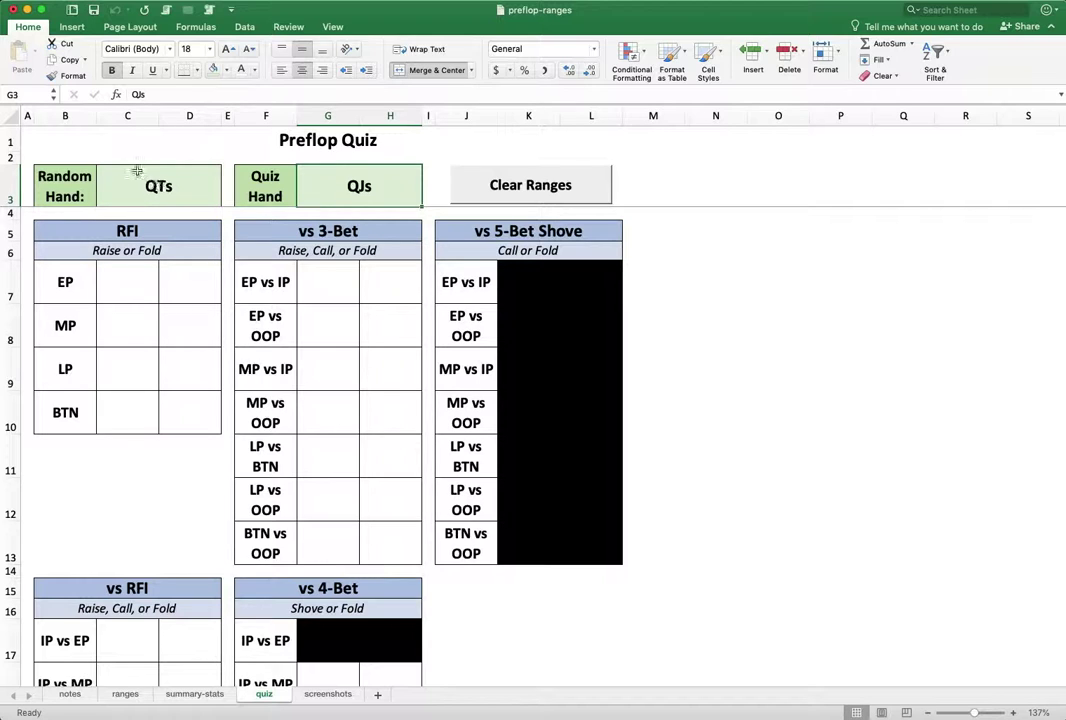
pyautogui.write('AT')
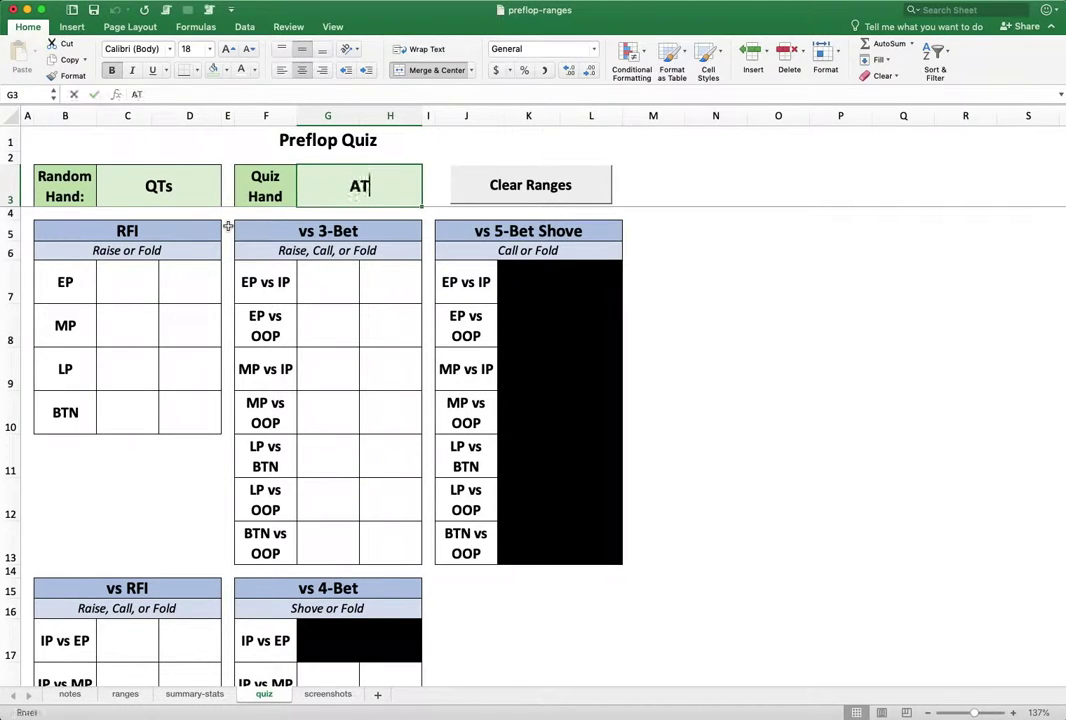
pyautogui.press('BackSpace')
pyautogui.press('BackSpace')
pyautogui.write('QTs')
pyautogui.press('Return')
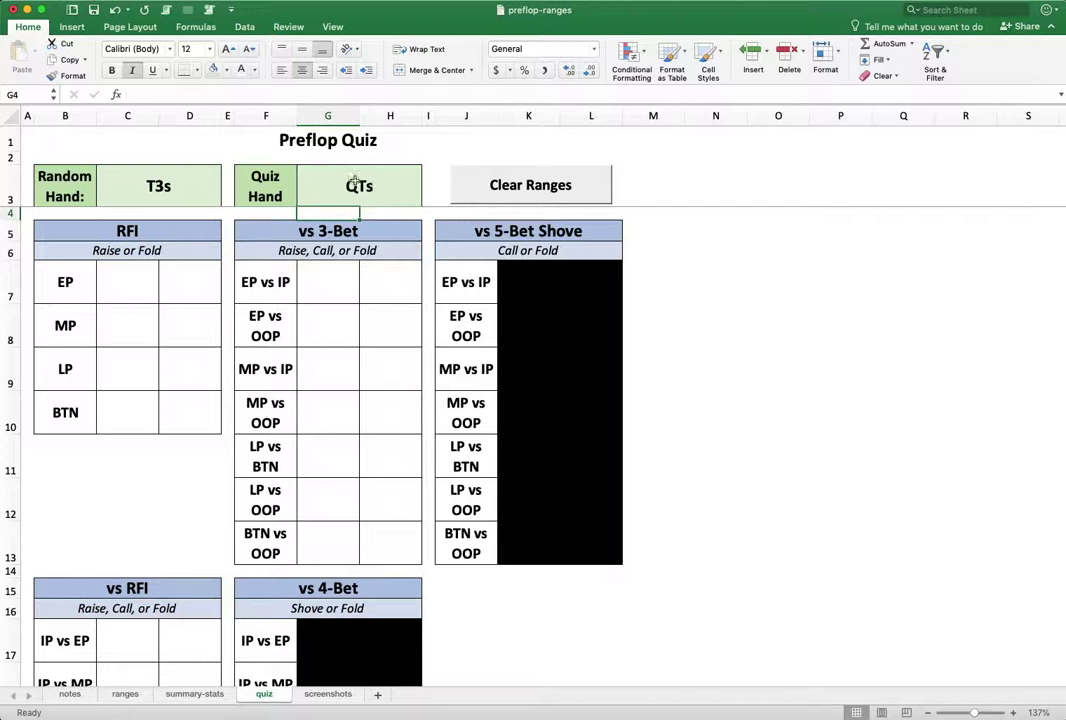
# Look over all the quiz tables to see which formations are blacked out for the quiz hand
pyautogui.scroll(-4, 278, 214)
pyautogui.scroll(4, 278, 214)
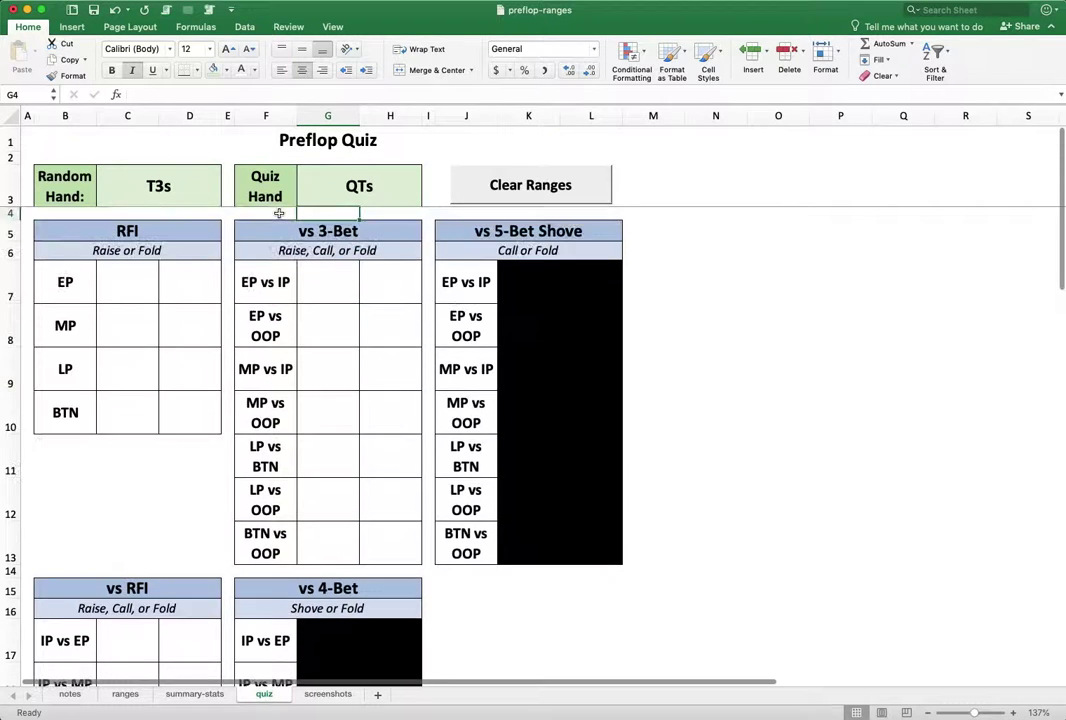
pyautogui.scroll(-7, 278, 214)
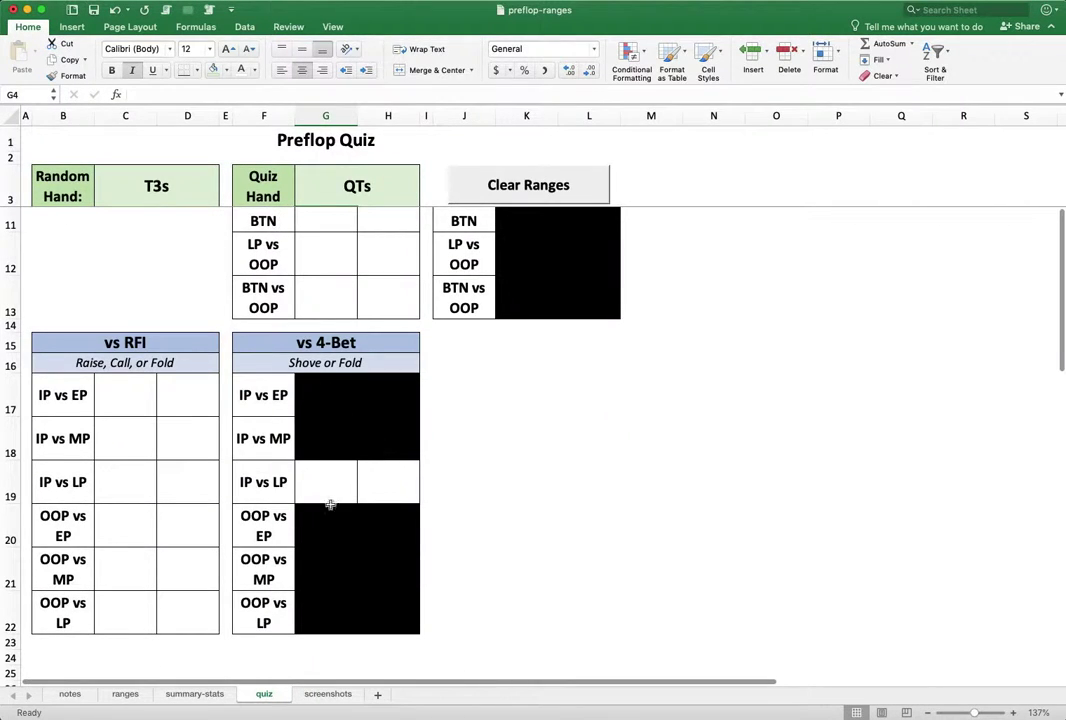
pyautogui.scroll(7, 547, 323)
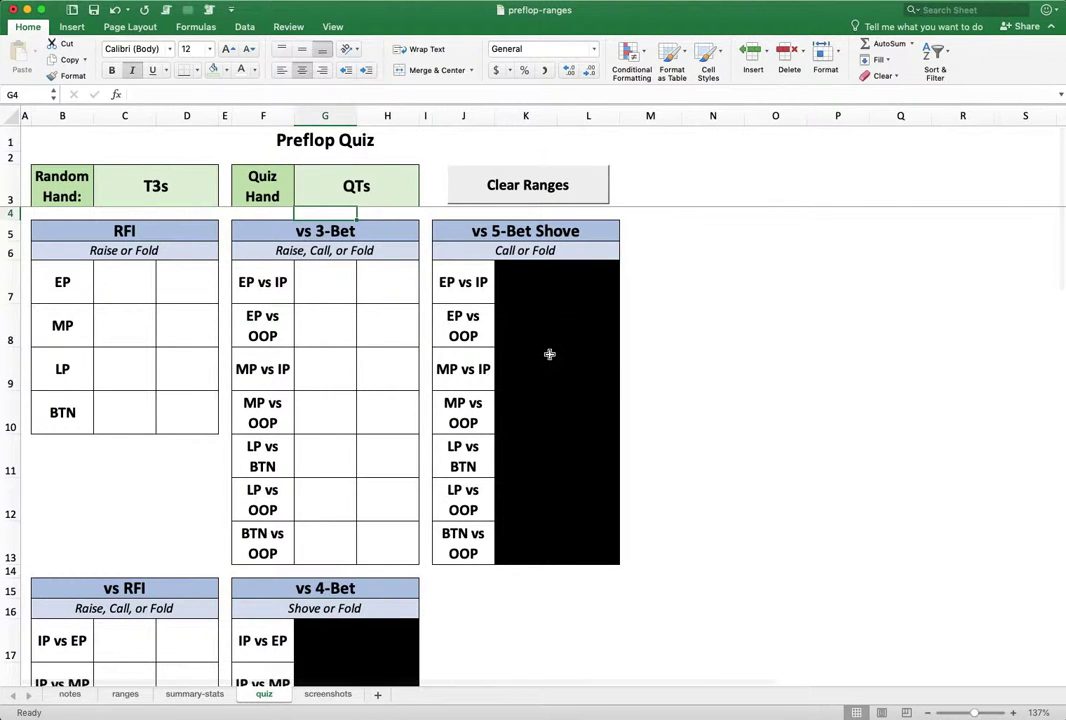
pyautogui.scroll(-8, 402, 519)
pyautogui.scroll(8, 402, 519)
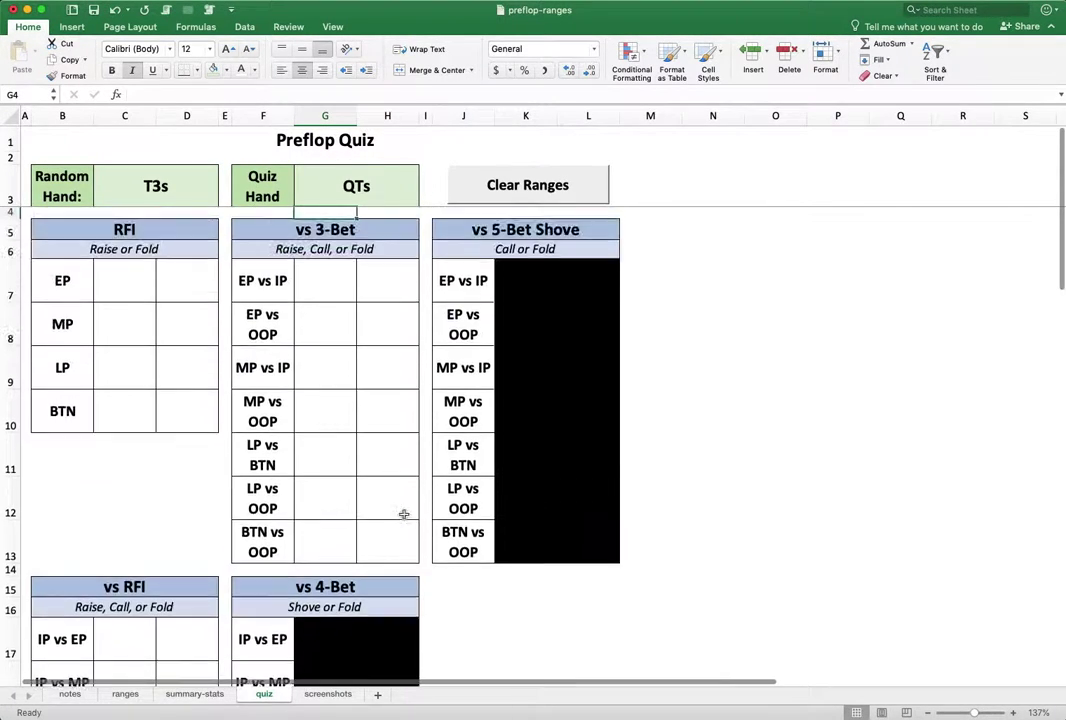
# Try AA as the Quiz Hand to compare the available formations, and undo the change
pyautogui.click(336, 176)
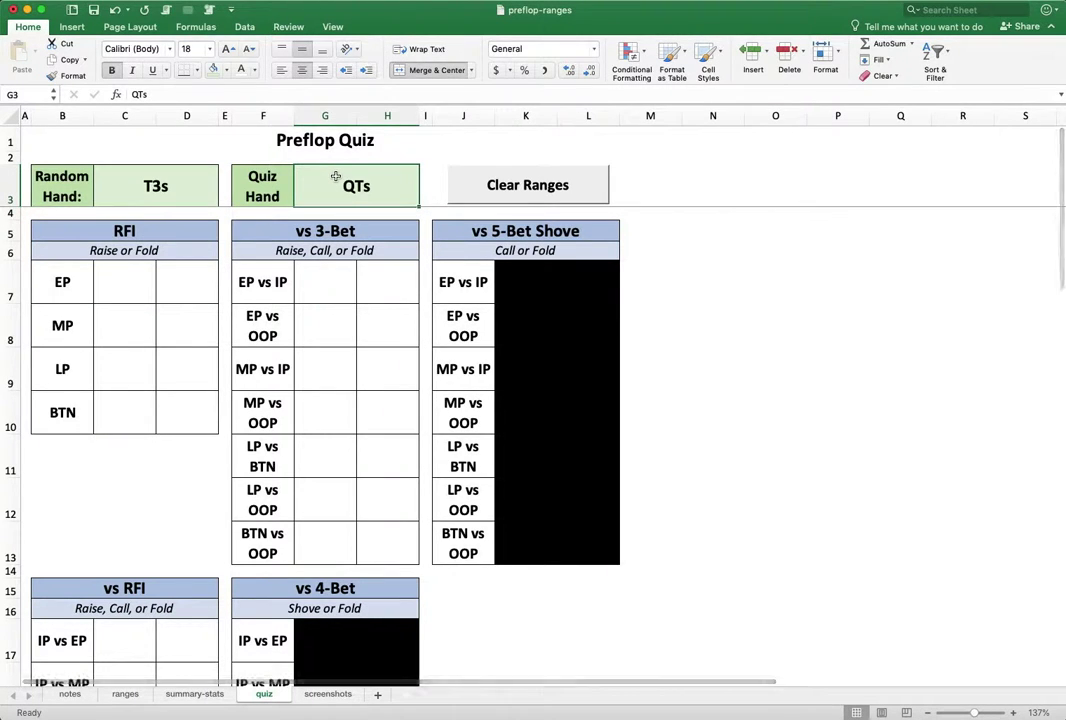
pyautogui.write('AA')
pyautogui.press('Return')
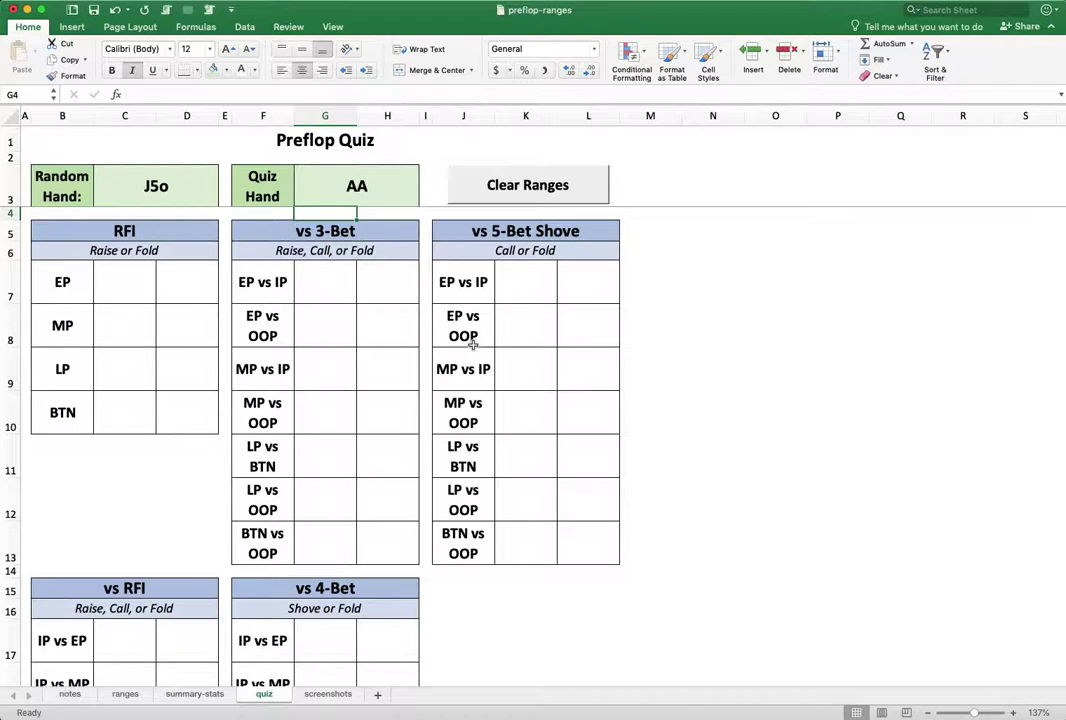
pyautogui.press('super+z')
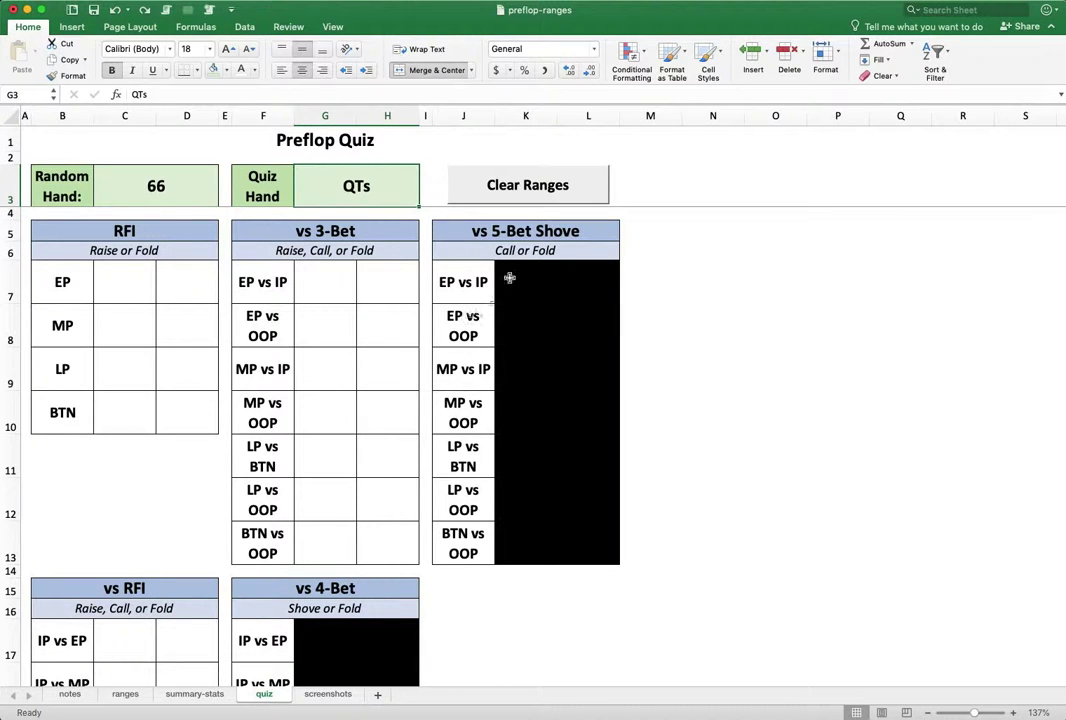
# Answer the RFI quiz table with Raise for EP, Fold for MP, and Raise for both LP and BTN
pyautogui.click(116, 278)
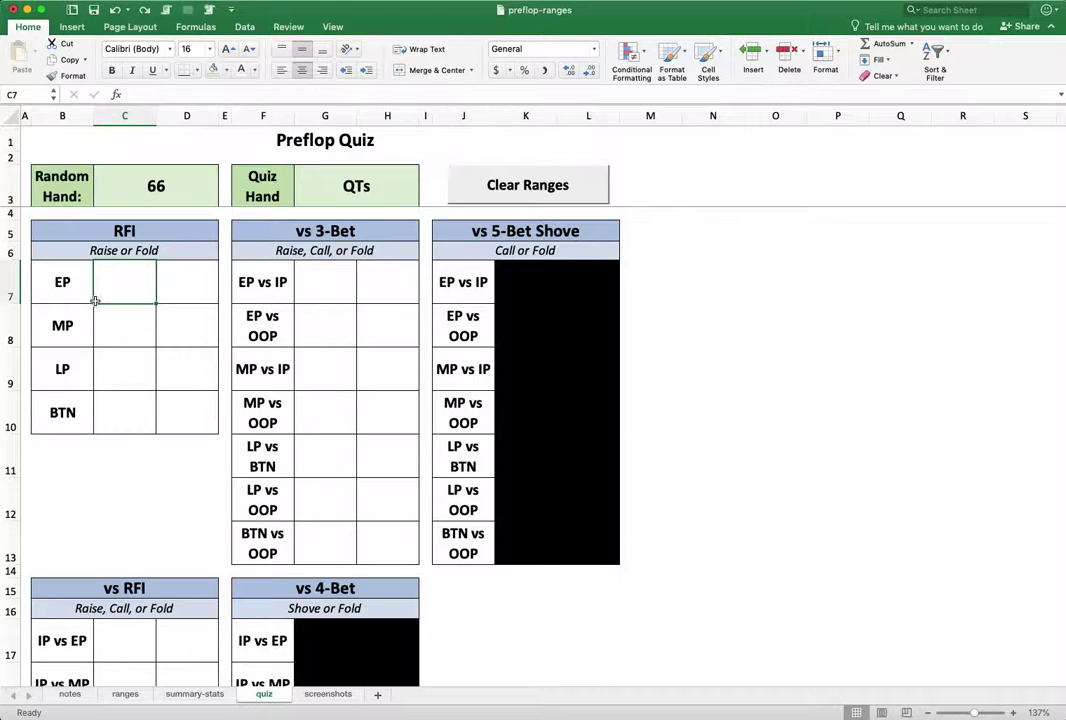
pyautogui.write('Raise')
pyautogui.press('Return')
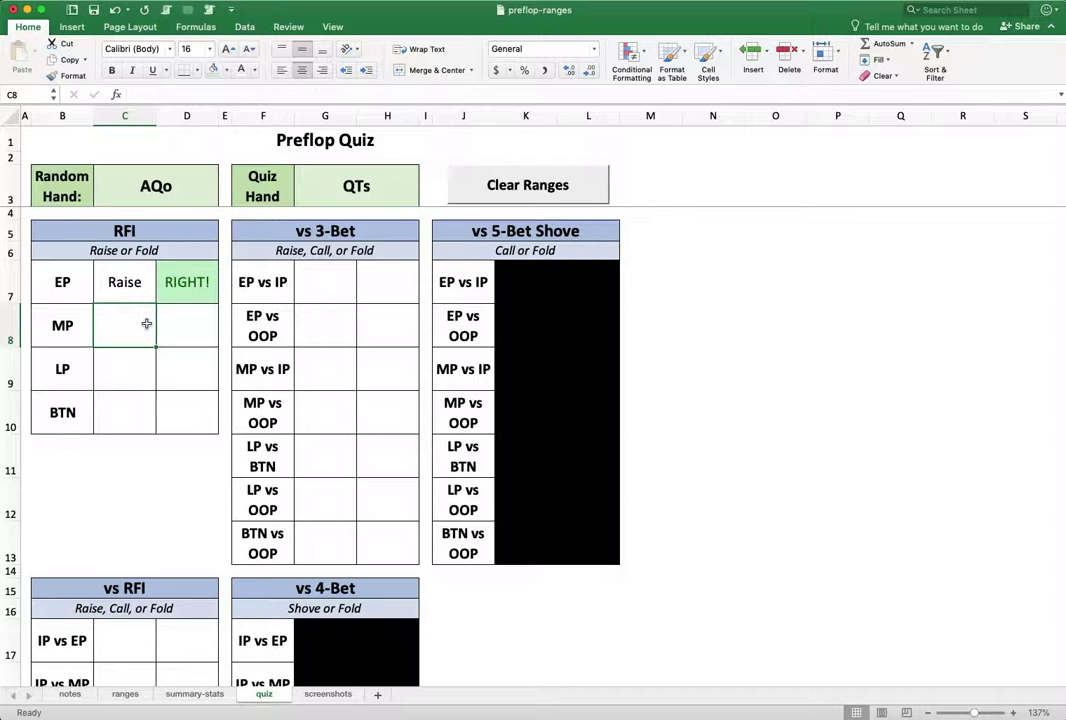
pyautogui.write('Fold')
pyautogui.press('Return')
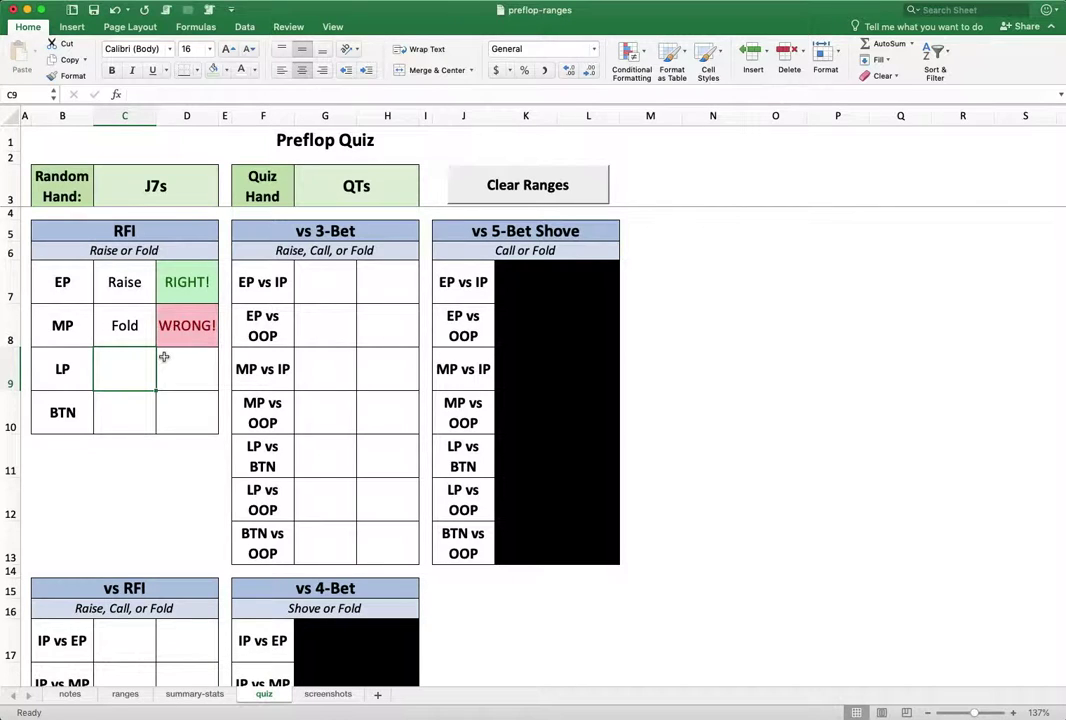
pyautogui.write('Raise')
pyautogui.press('Return')
pyautogui.write('R')
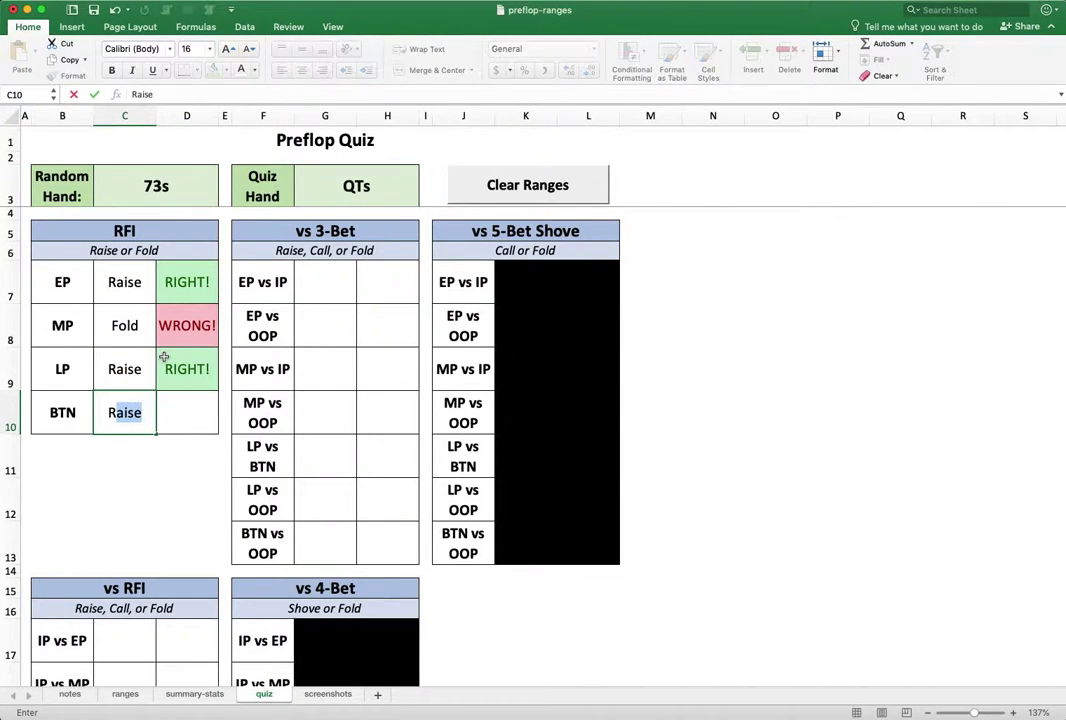
pyautogui.press('Return')
# Answer the vs 3-Bet table with Raise for EP vs IP, Call for EP vs OOP and Fold for MP vs IP
pyautogui.click(313, 285)
pyautogui.write('R')
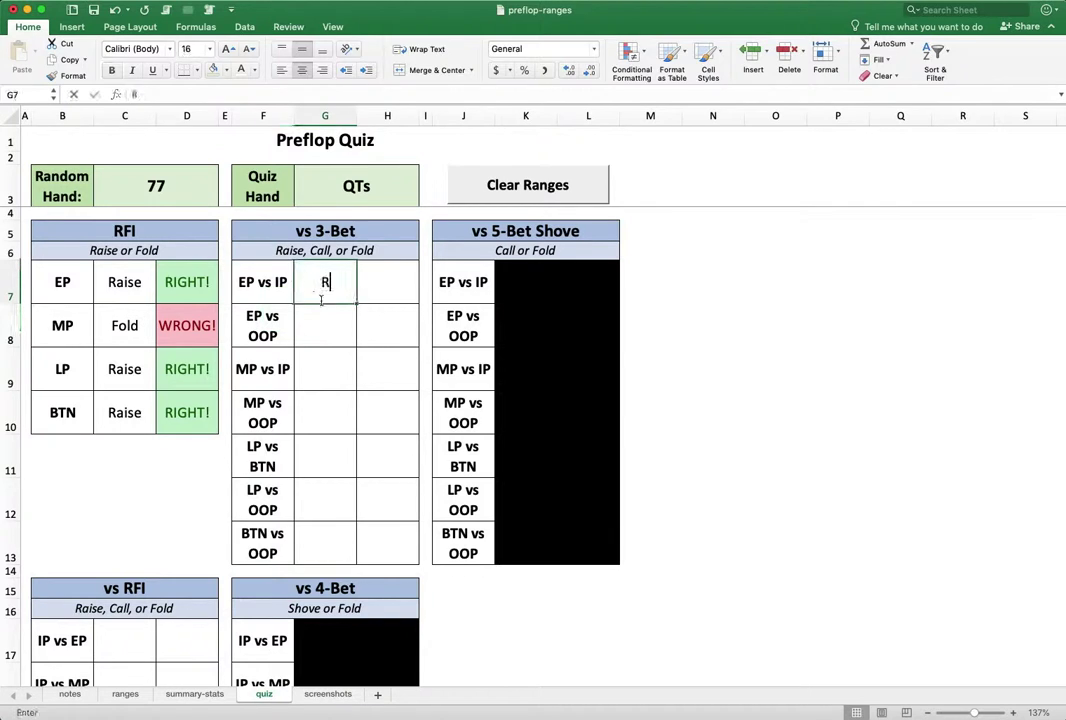
pyautogui.write('aise')
pyautogui.press('Return')
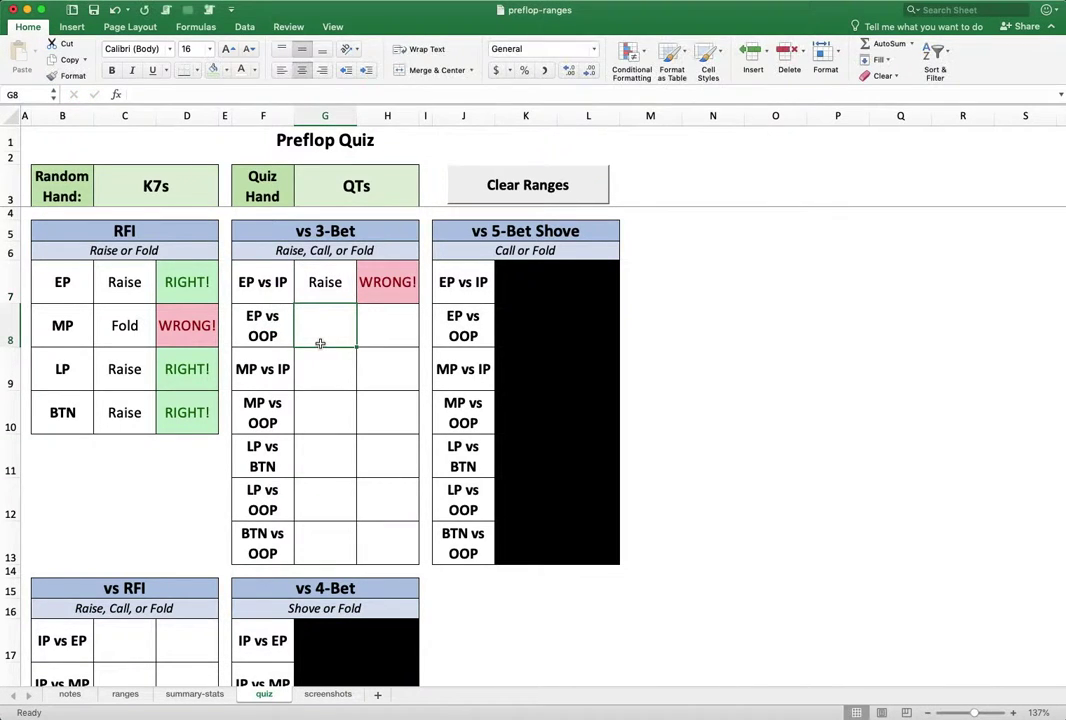
pyautogui.write('Call')
pyautogui.press('Return')
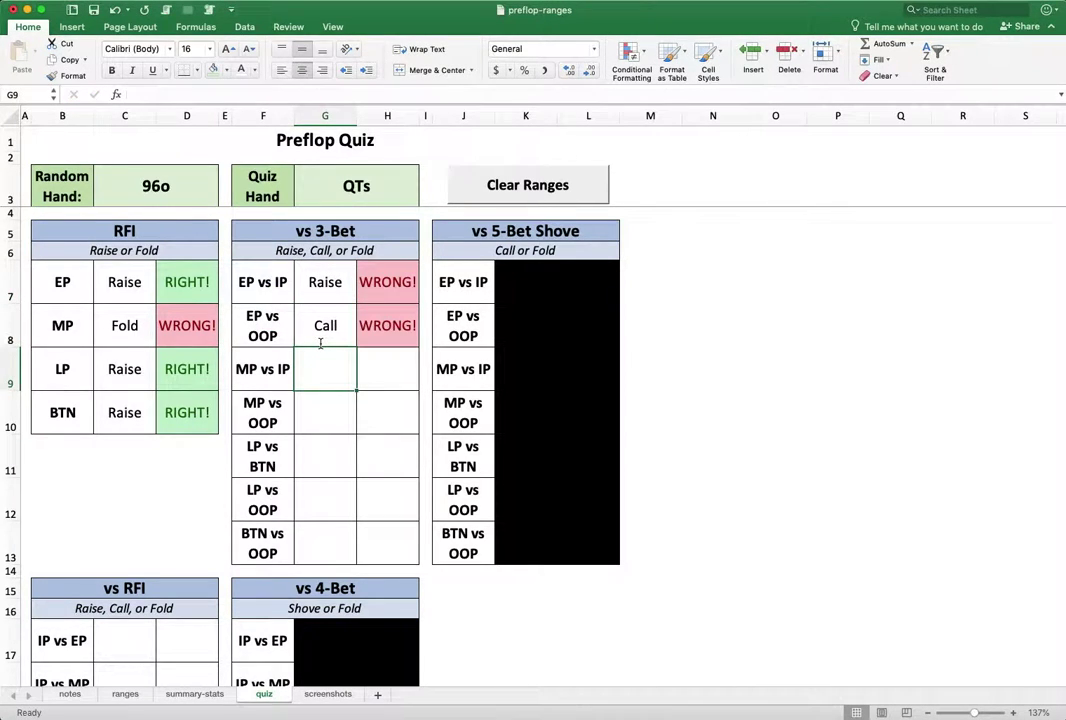
pyautogui.write('Fold')
pyautogui.press('Return')
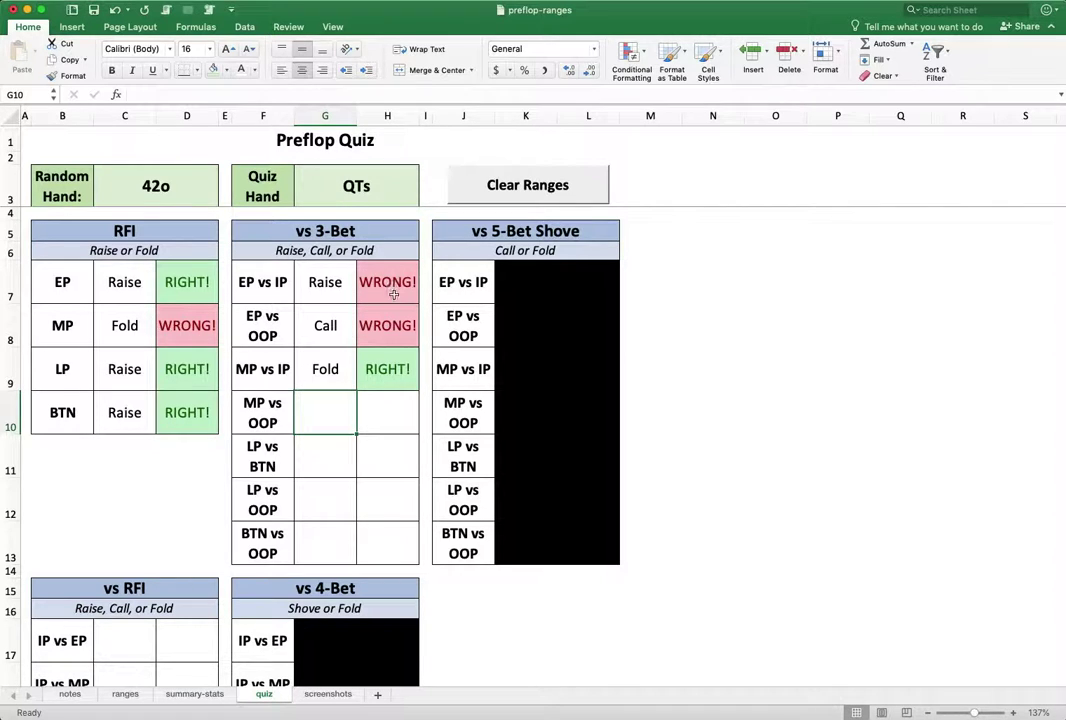
# Clear all the answers from the quiz tables and select the empty EP answer cell under RFI
pyautogui.scroll(-3, 135, 306)
pyautogui.scroll(3, 138, 306)
pyautogui.click(385, 184)
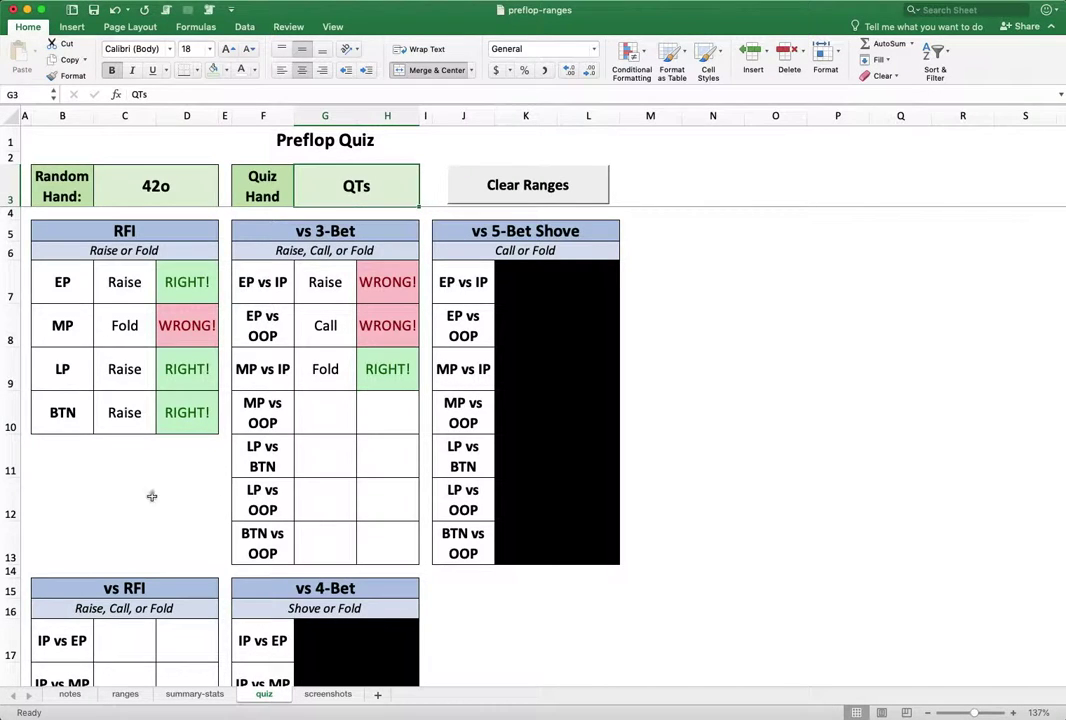
pyautogui.scroll(-3, 160, 440)
pyautogui.scroll(3, 145, 380)
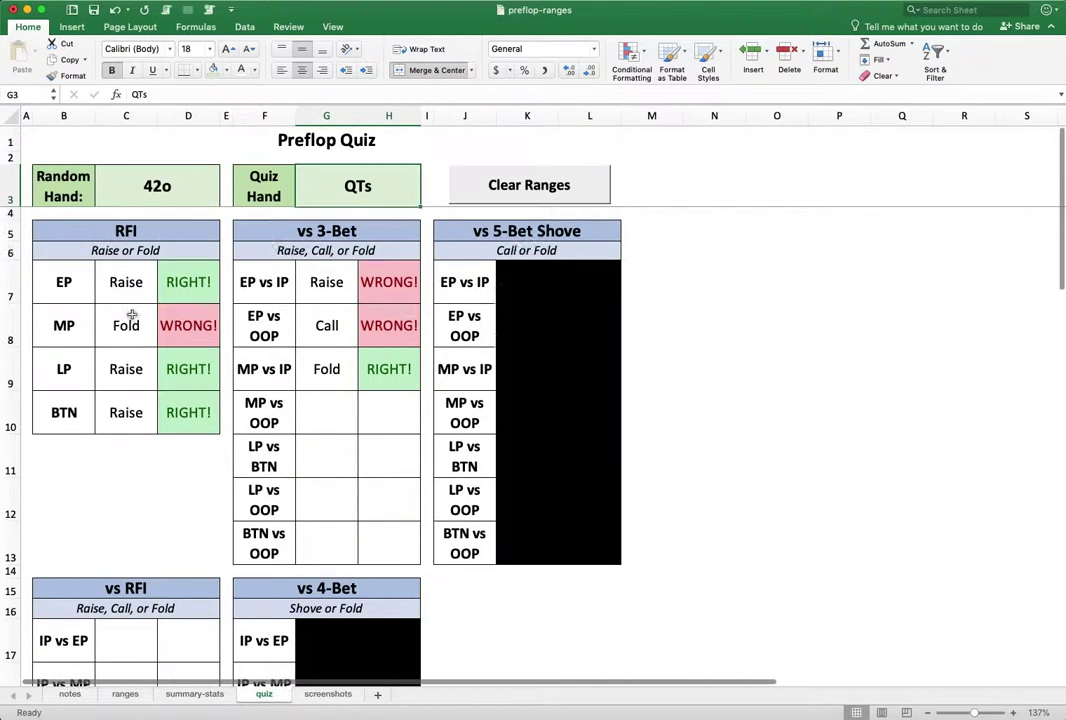
pyautogui.click(521, 195)
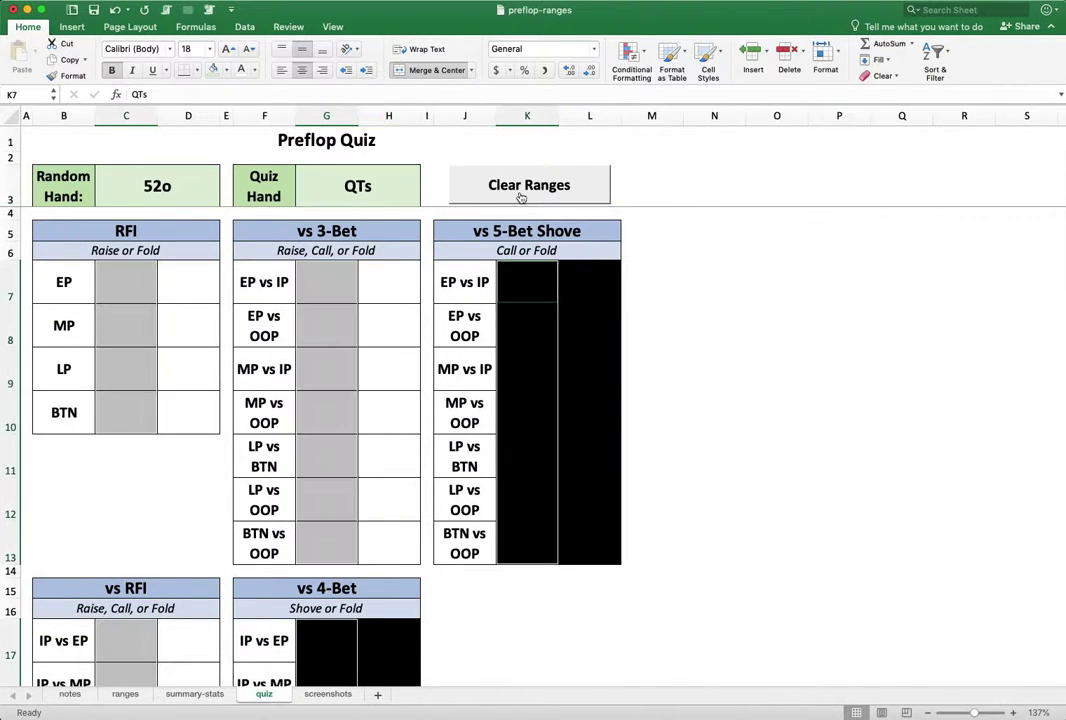
pyautogui.click(112, 335)
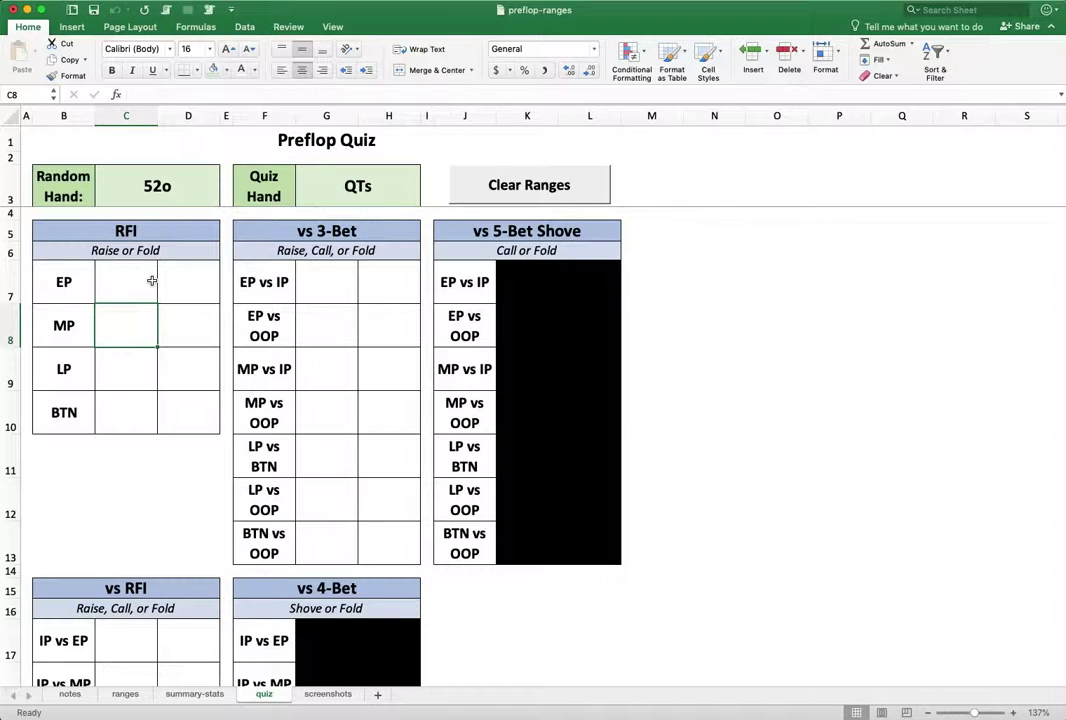
pyautogui.click(147, 282)
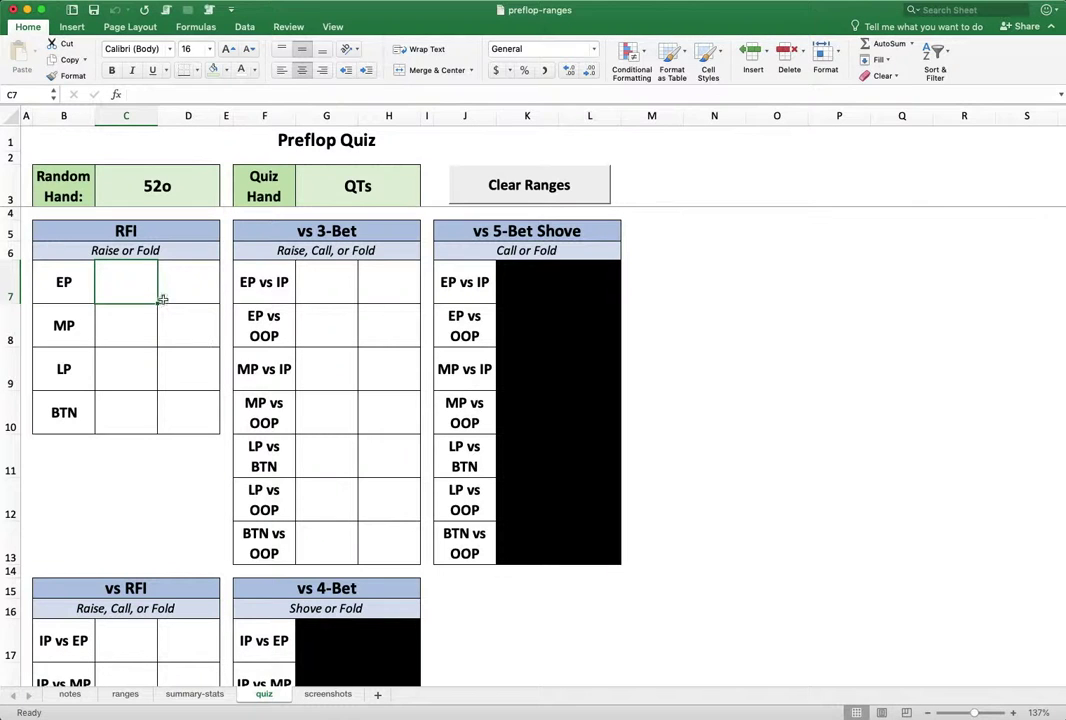
# Look back through the screenshots, ranges, quiz and summary-stats sheets, and return to the title of the notes sheet
pyautogui.click(329, 695)
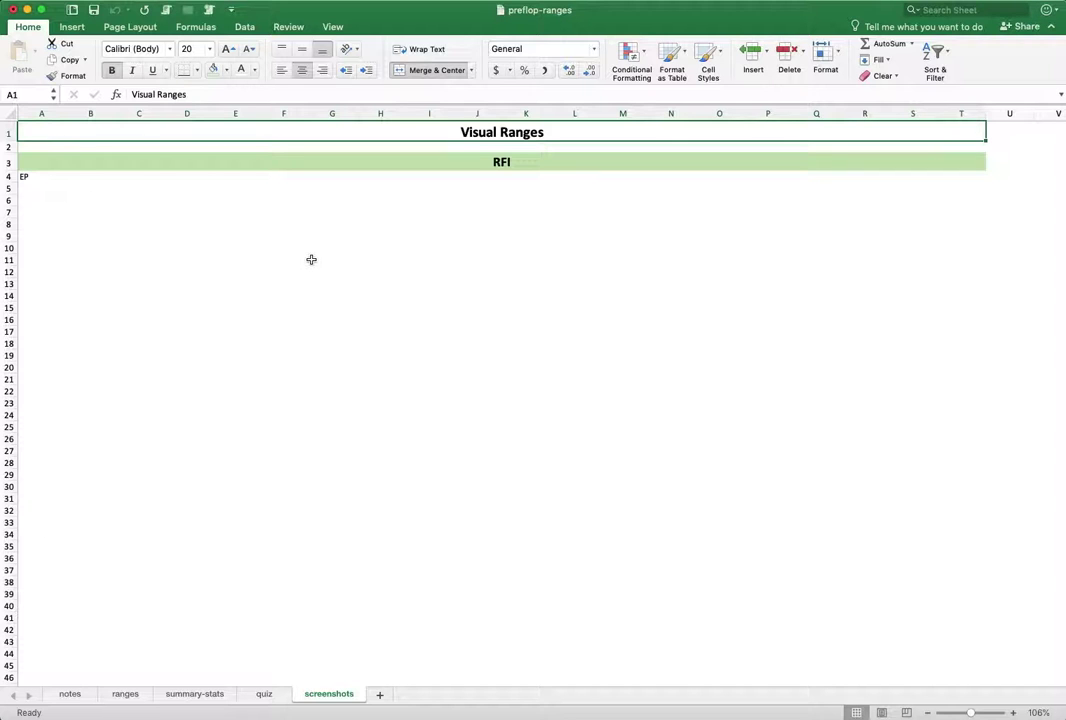
pyautogui.click(126, 697)
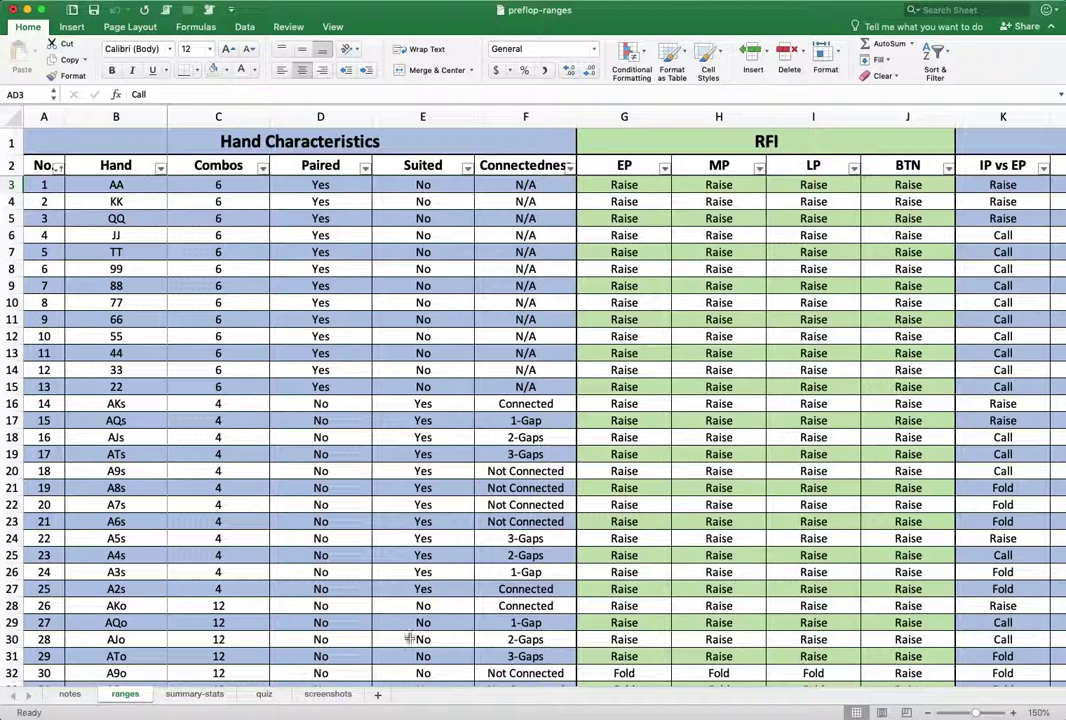
pyautogui.click(348, 696)
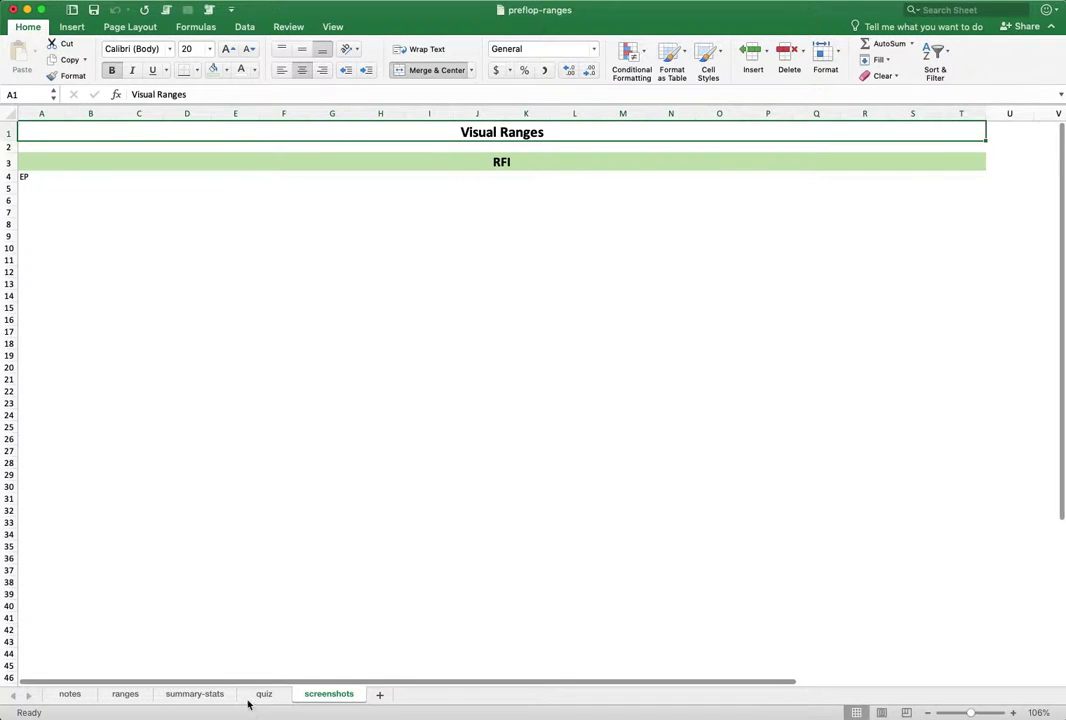
pyautogui.click(132, 697)
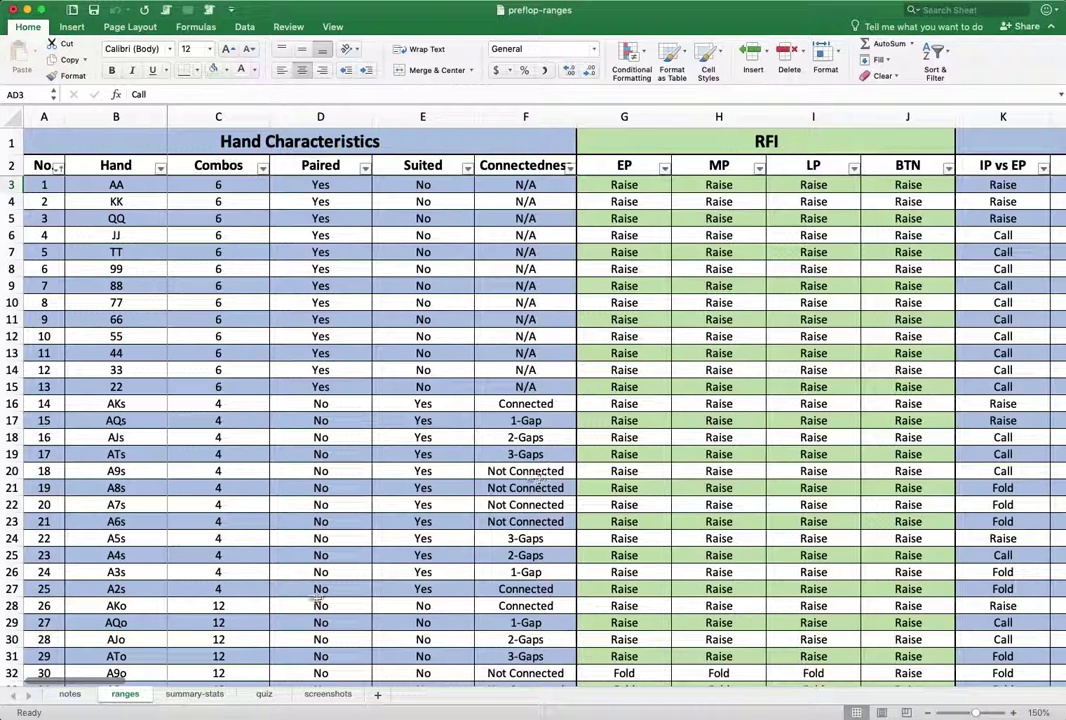
pyautogui.click(264, 694)
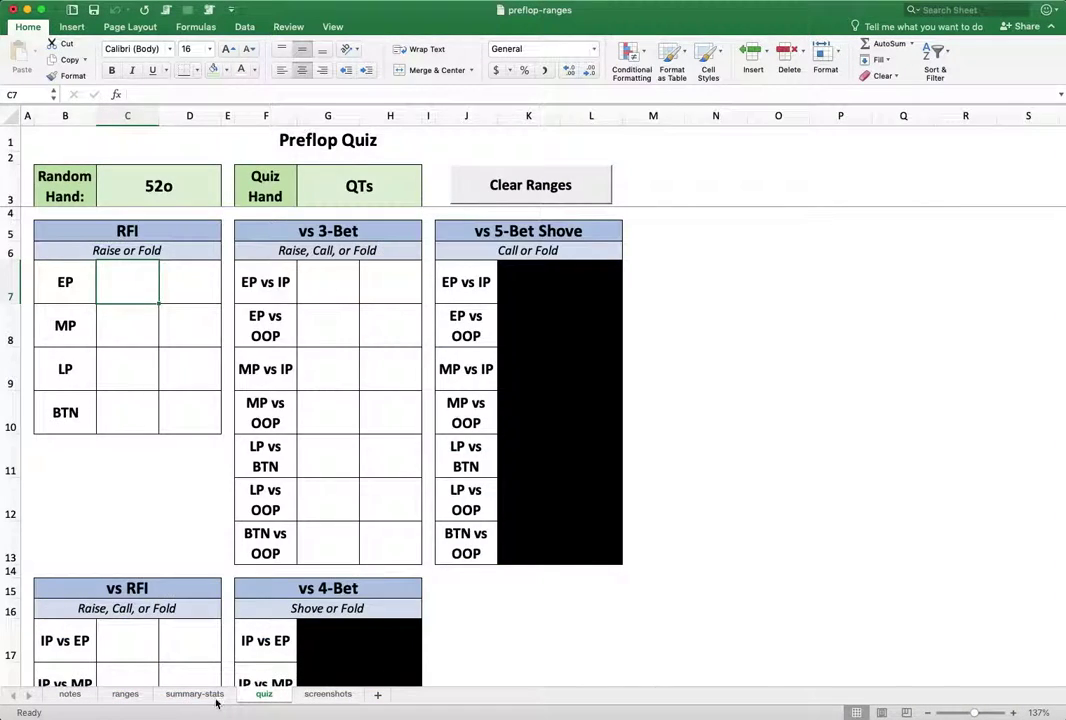
pyautogui.click(196, 694)
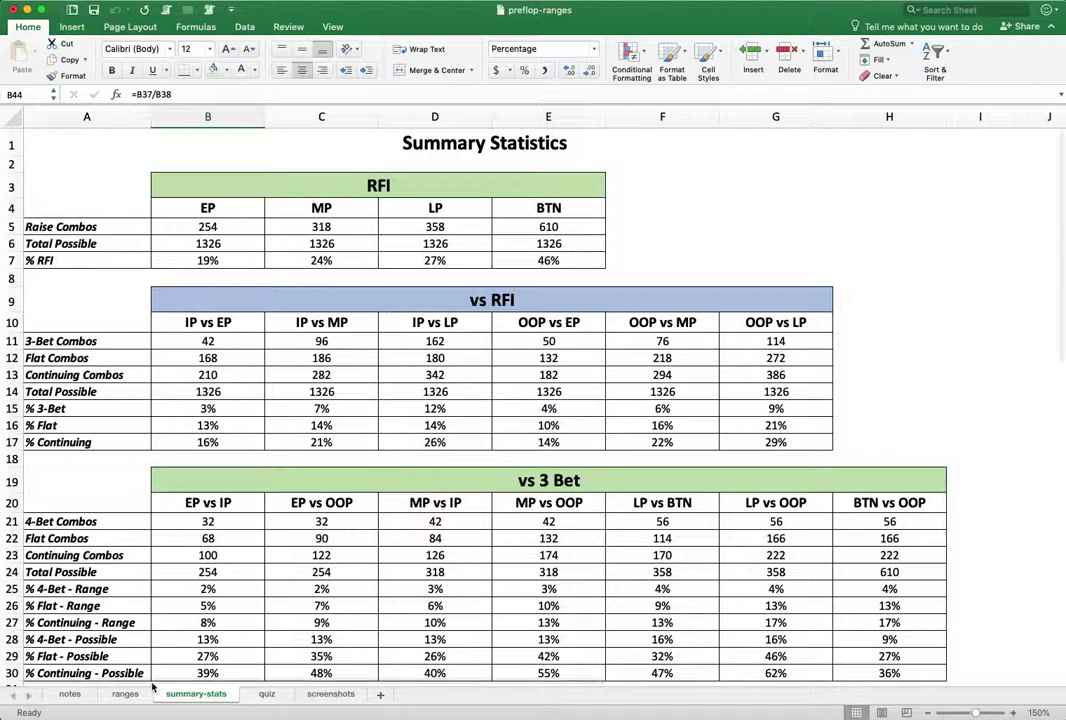
pyautogui.click(69, 693)
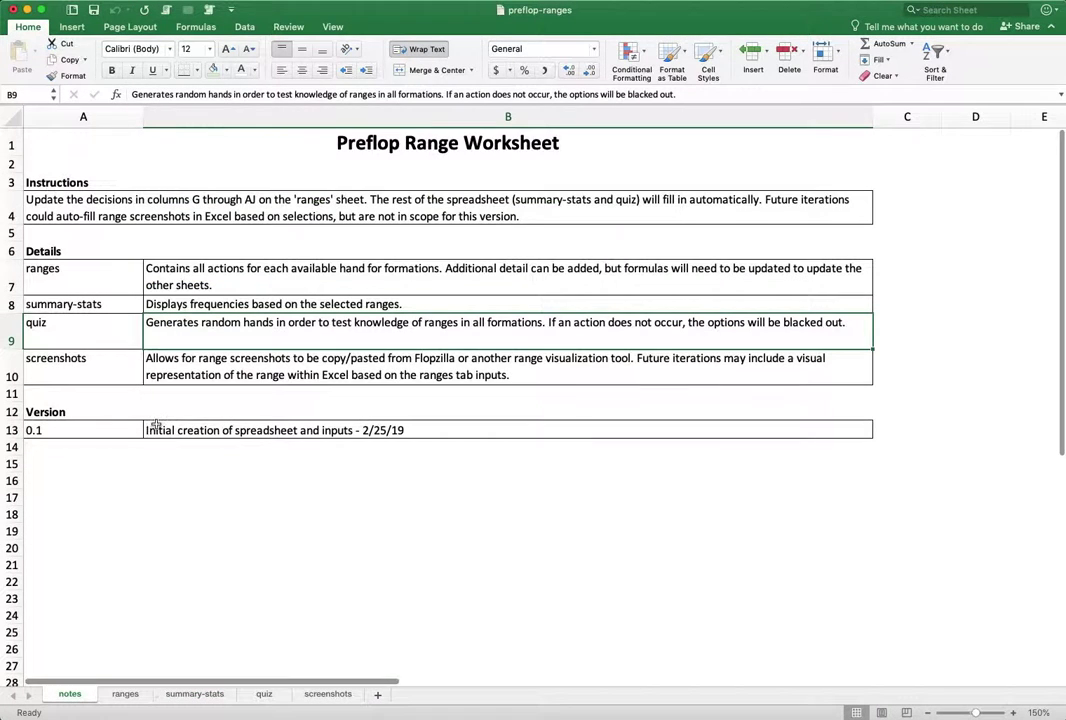
pyautogui.click(60, 143)
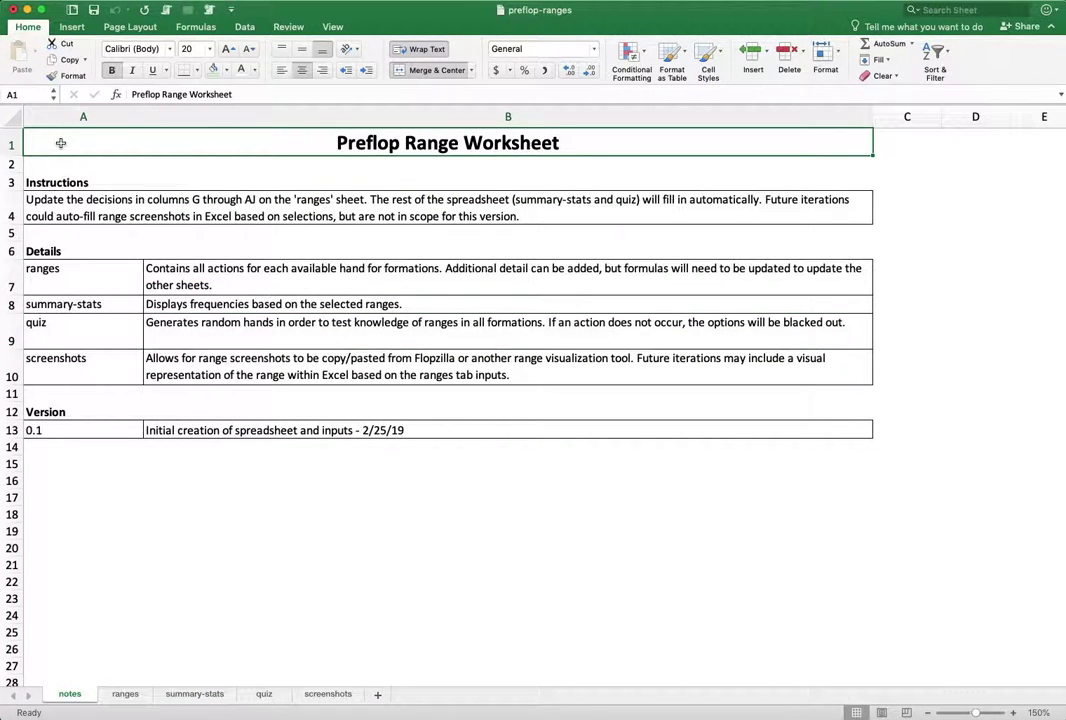